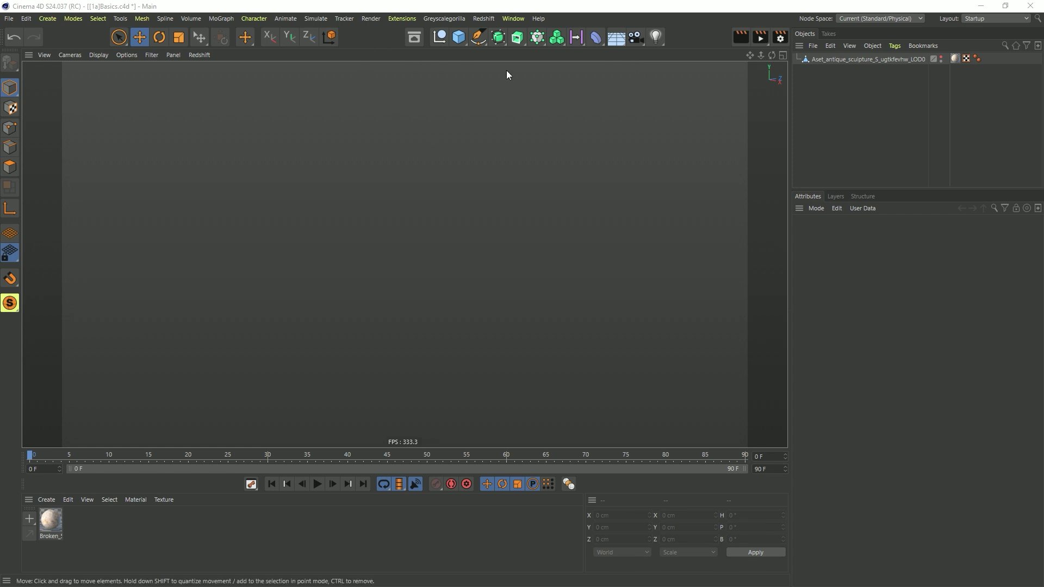
Add an RKT Ricochet object and a cube primitive to the scene, and make the cube a child of RKT Ricochet
{"action": "left_click", "coordinate": [397, 19]}
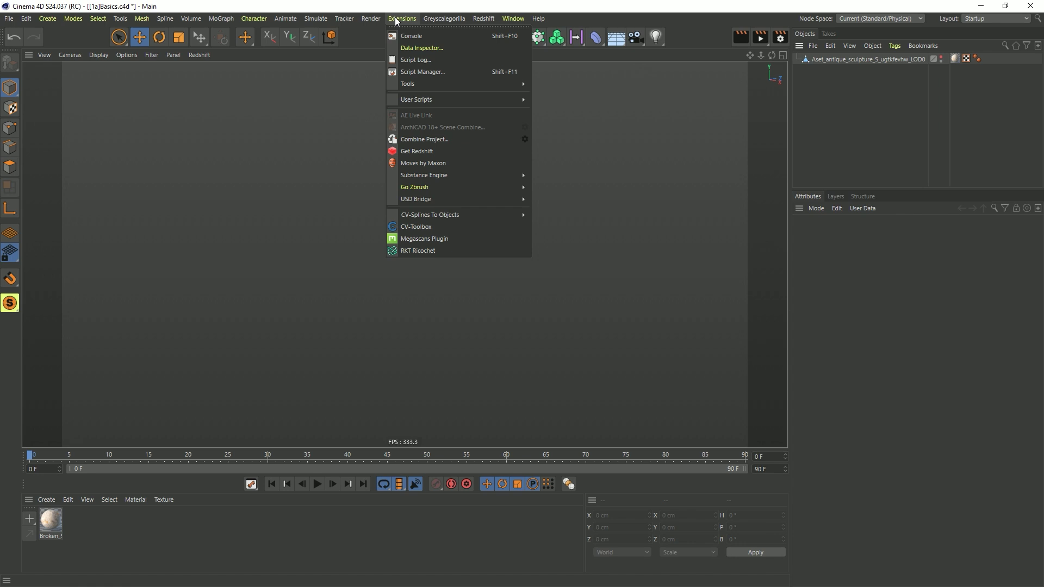
{"action": "left_click", "coordinate": [419, 251]}
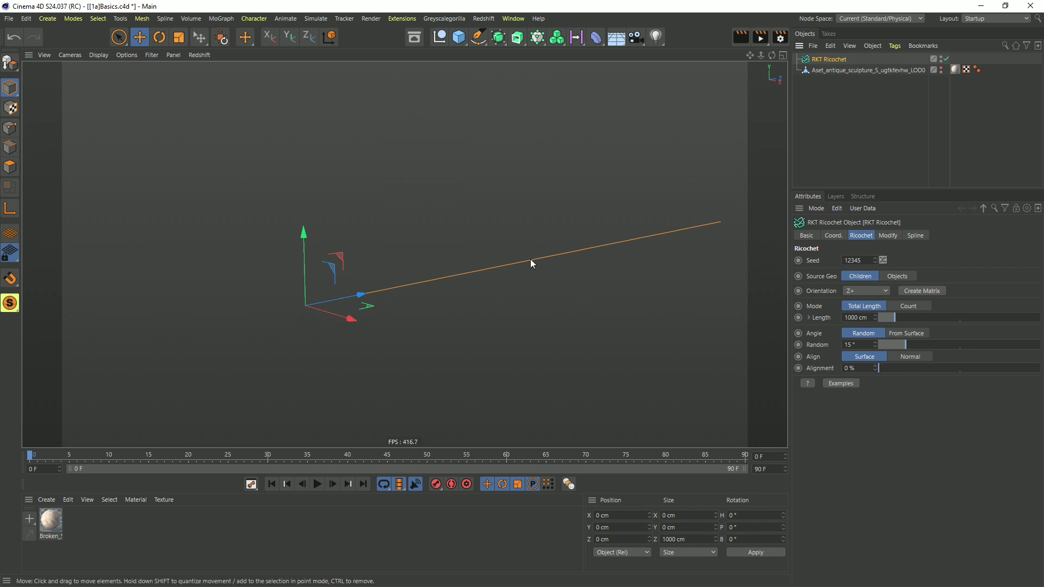
{"action": "left_click", "coordinate": [459, 36]}
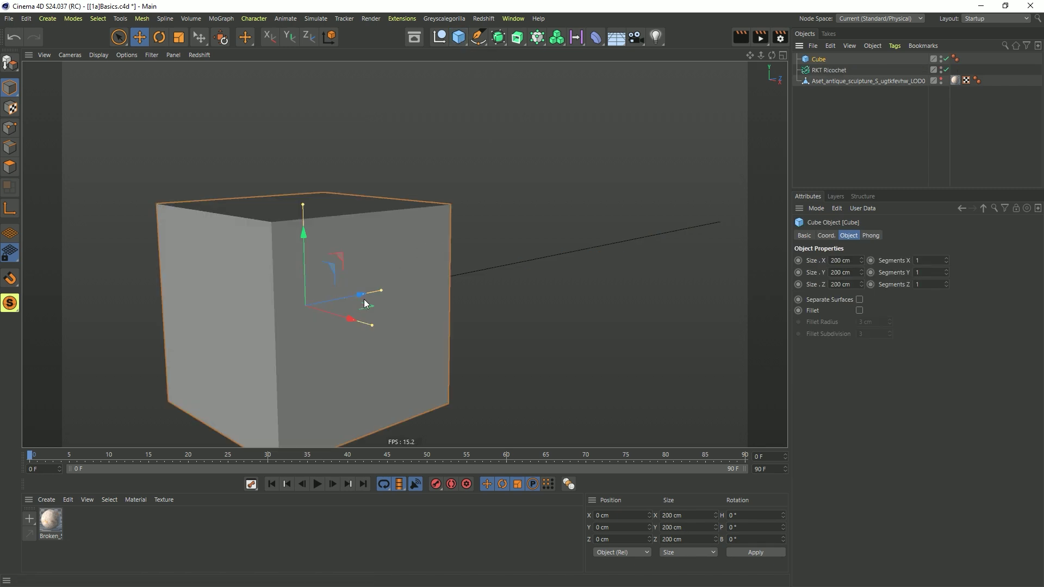
{"action": "middle_click_drag", "start_coordinate": [364, 300], "coordinate": [468, 249], "text": "alt"}
{"action": "left_click_drag", "start_coordinate": [468, 249], "coordinate": [470, 274], "text": "alt"}
{"action": "mouse_move", "coordinate": [818, 60]}
{"action": "left_mouse_down"}
{"action": "mouse_move", "coordinate": [840, 63]}
{"action": "mouse_move", "coordinate": [832, 69]}
{"action": "left_mouse_up"}
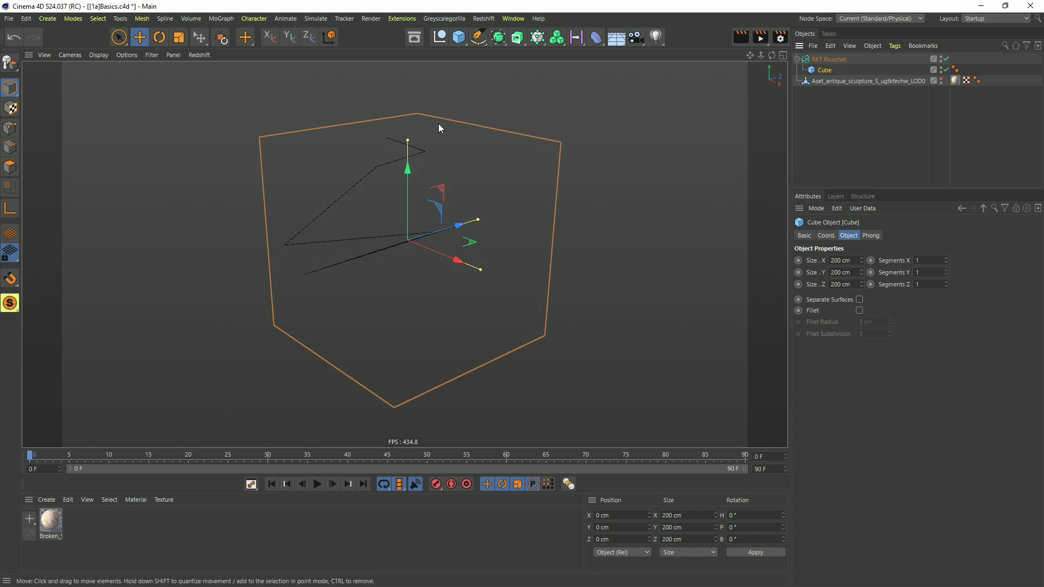
{"action": "left_click", "coordinate": [503, 41]}
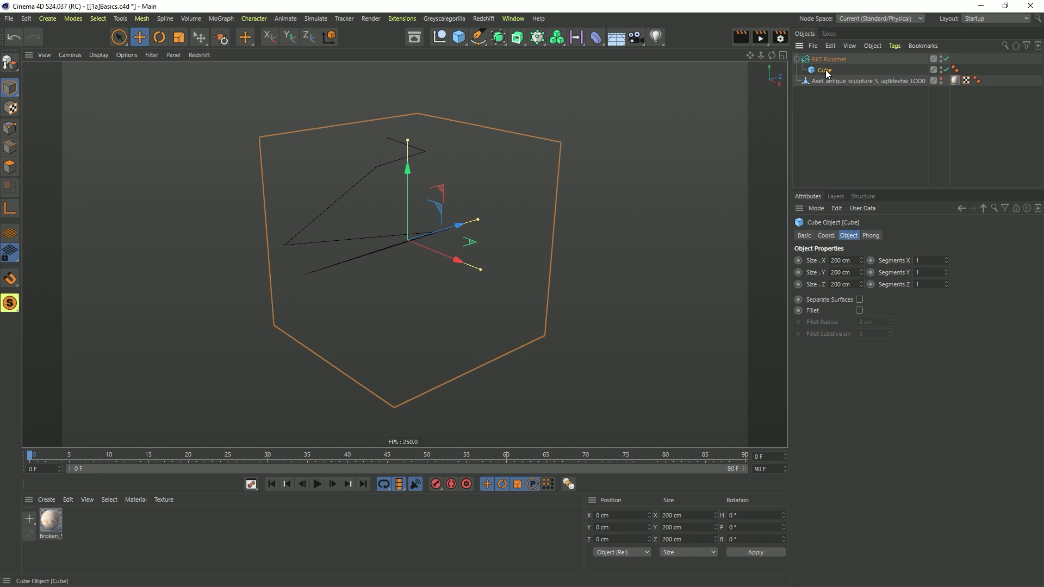
Move the cube out of RKT Ricochet and disable it, and make the hidden antique sculpture visible
{"action": "left_click_drag", "start_coordinate": [826, 74], "coordinate": [821, 87]}
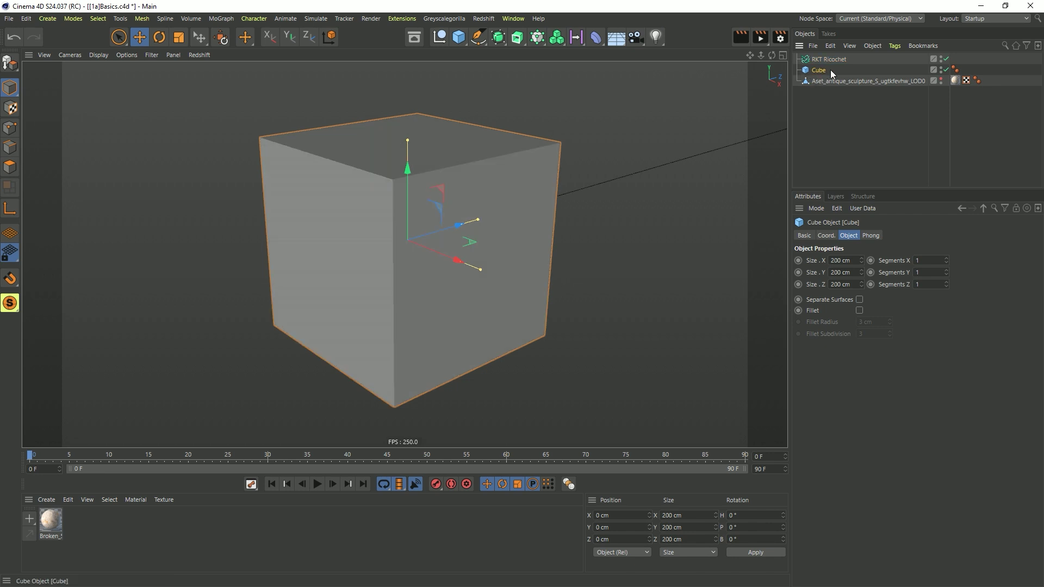
{"action": "left_click", "coordinate": [947, 70]}
{"action": "left_click", "coordinate": [887, 81]}
{"action": "left_click", "coordinate": [942, 79]}
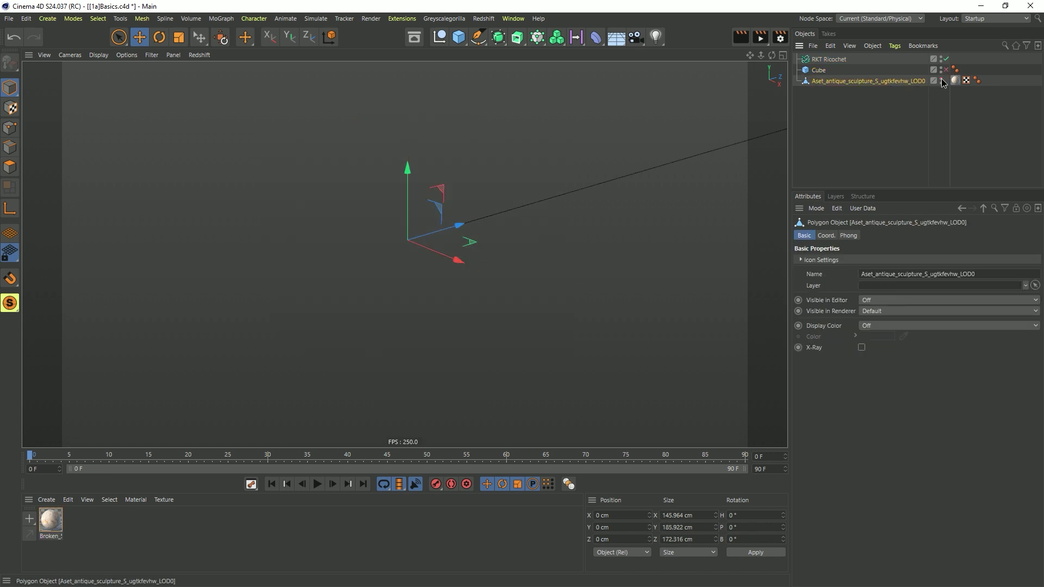
{"action": "left_click", "coordinate": [941, 79]}
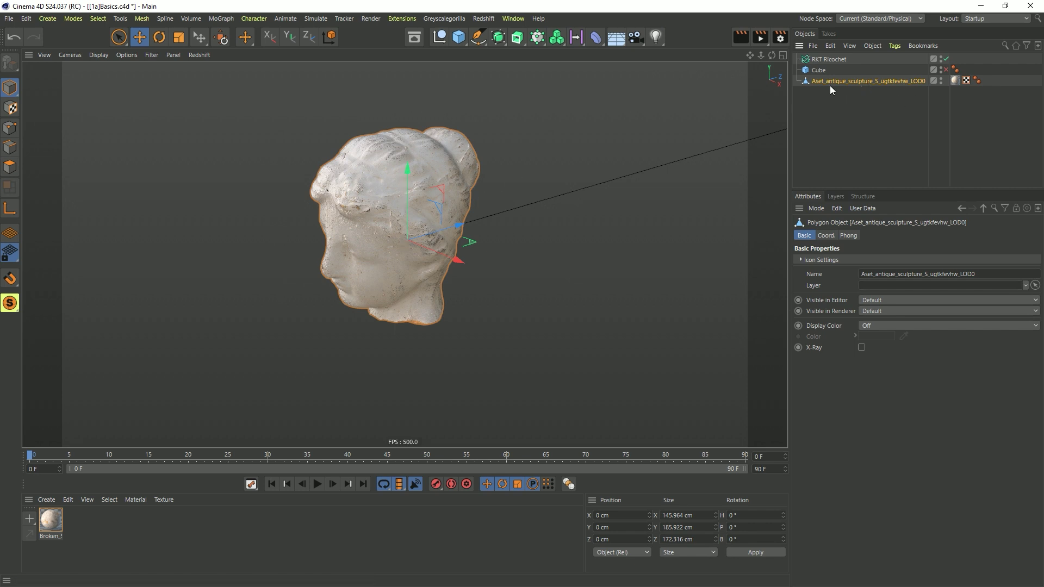
Make the antique sculpture a child of RKT Ricochet so its geometry becomes the bounce source
{"action": "left_click_drag", "start_coordinate": [821, 82], "coordinate": [825, 60]}
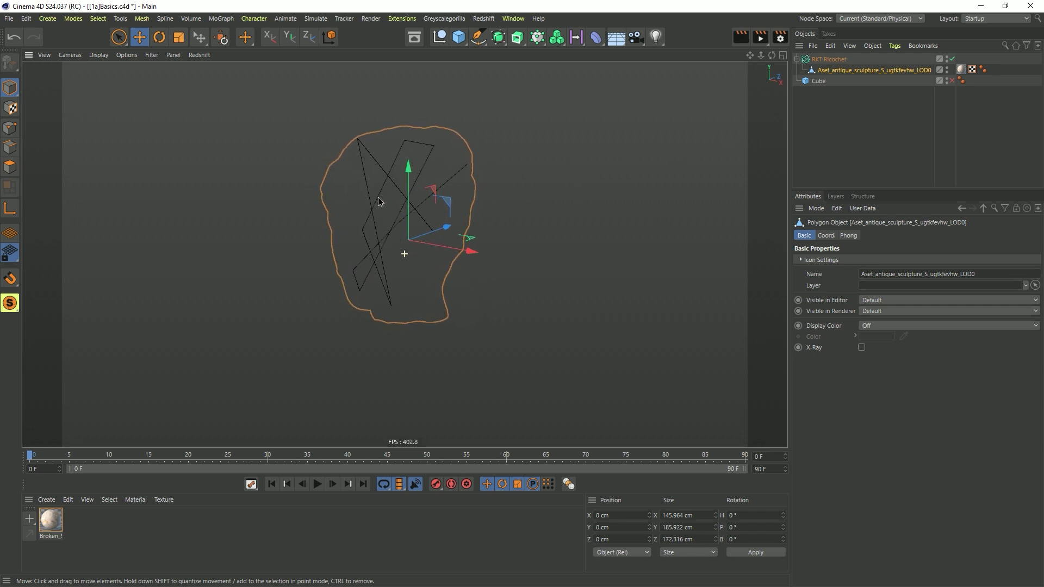
{"action": "middle_click_drag", "start_coordinate": [386, 208], "coordinate": [382, 242], "text": "alt"}
{"action": "left_click_drag", "start_coordinate": [388, 278], "coordinate": [402, 238], "text": "alt"}
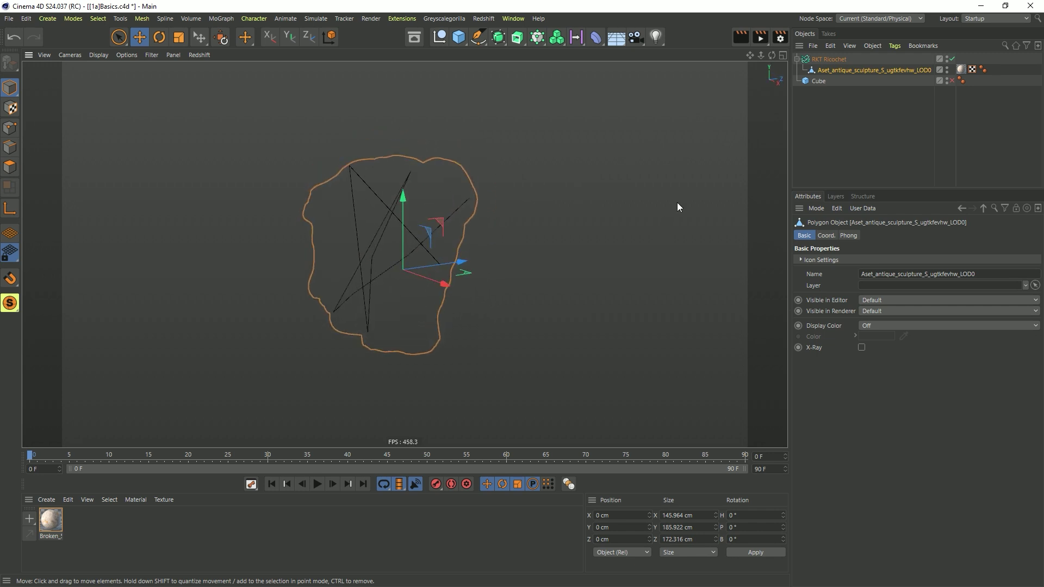
Try different seeds for RKT Ricochet, stepping the value up and randomizing it several times
{"action": "left_click", "coordinate": [828, 58]}
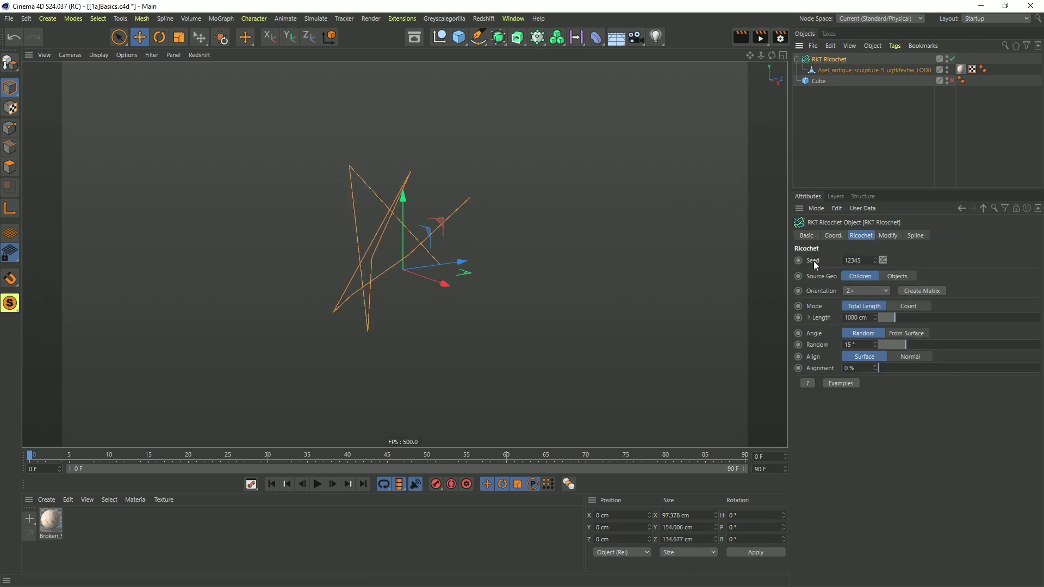
{"action": "left_click_drag", "start_coordinate": [876, 259], "coordinate": [877, 258]}
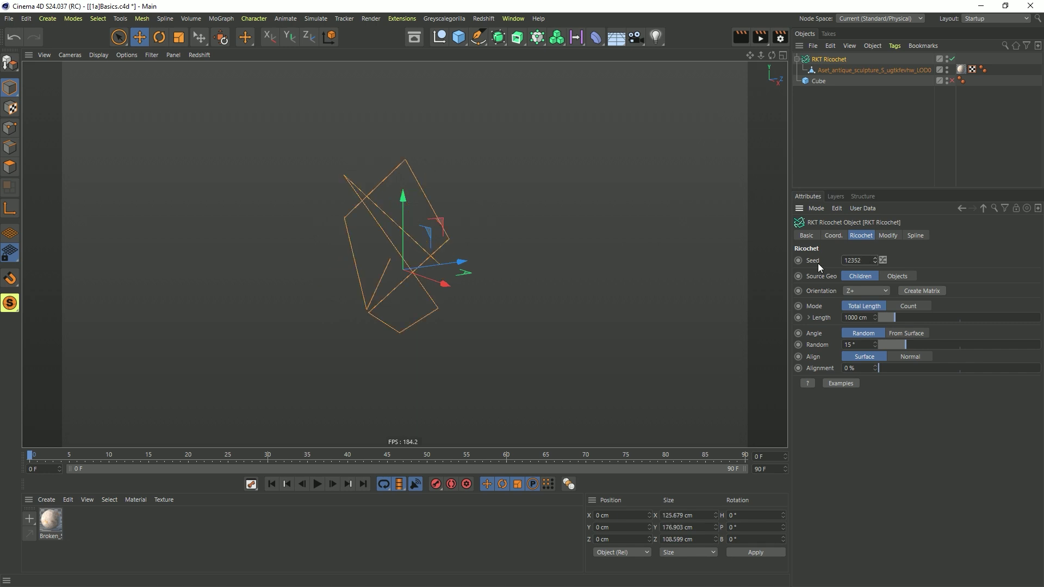
{"action": "left_click", "coordinate": [883, 260]}
{"action": "left_click", "coordinate": [884, 261]}
{"action": "left_click", "coordinate": [883, 263]}
{"action": "left_click", "coordinate": [883, 262]}
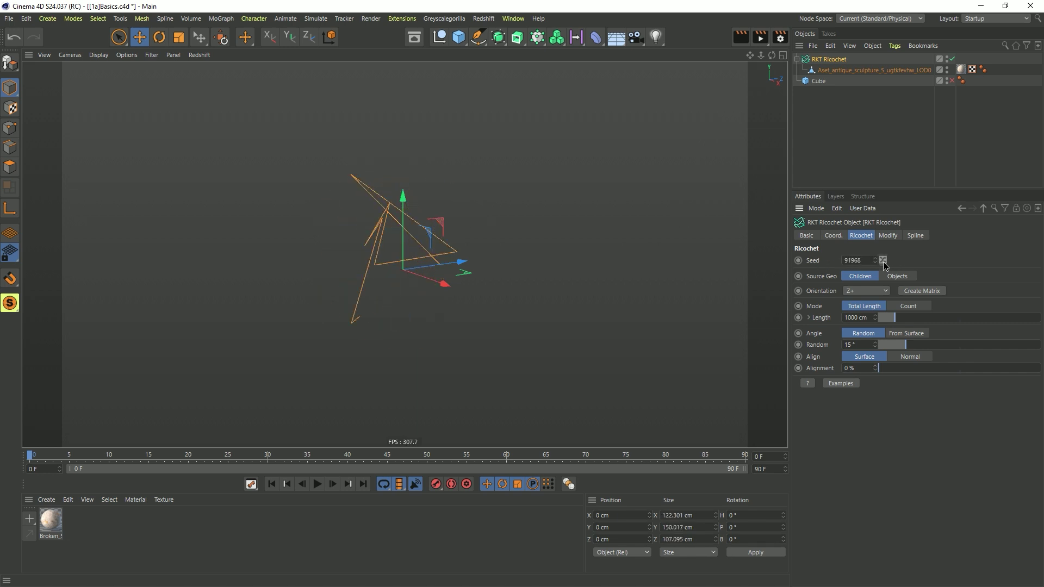
{"action": "left_click", "coordinate": [884, 262]}
{"action": "left_click", "coordinate": [883, 263]}
{"action": "left_click", "coordinate": [883, 262]}
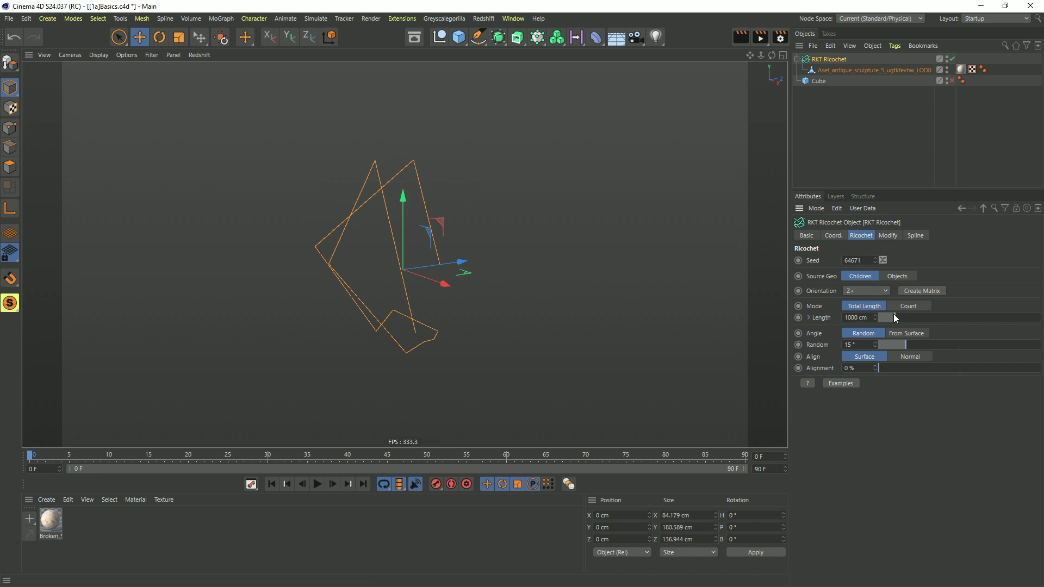
Increase the RKT Ricochet total length to 10000 cm and further to 100000 cm, and inspect the spline from several angles
{"action": "left_click_drag", "start_coordinate": [893, 316], "coordinate": [1040, 317]}
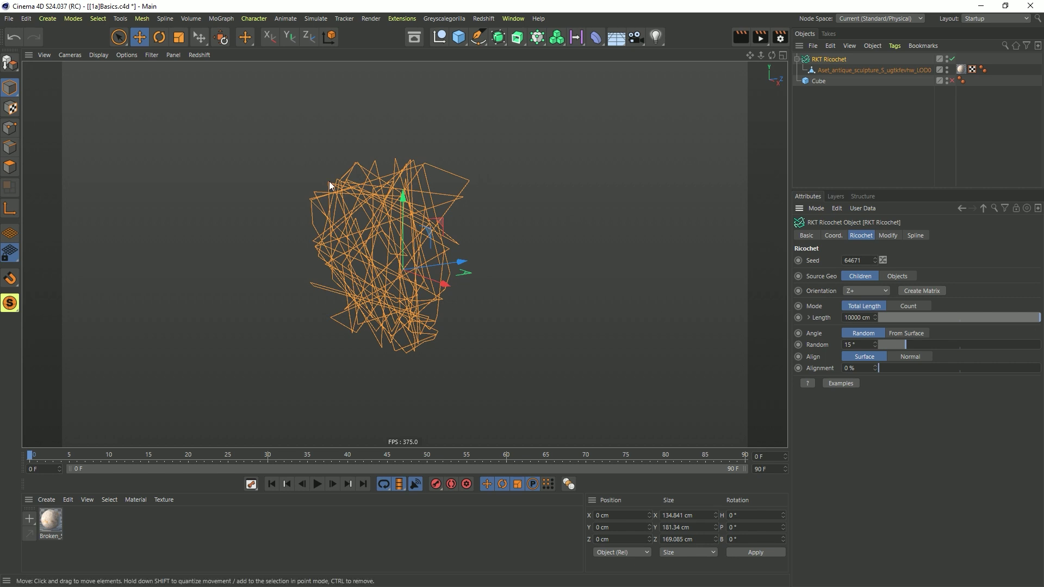
{"action": "left_click", "coordinate": [857, 317]}
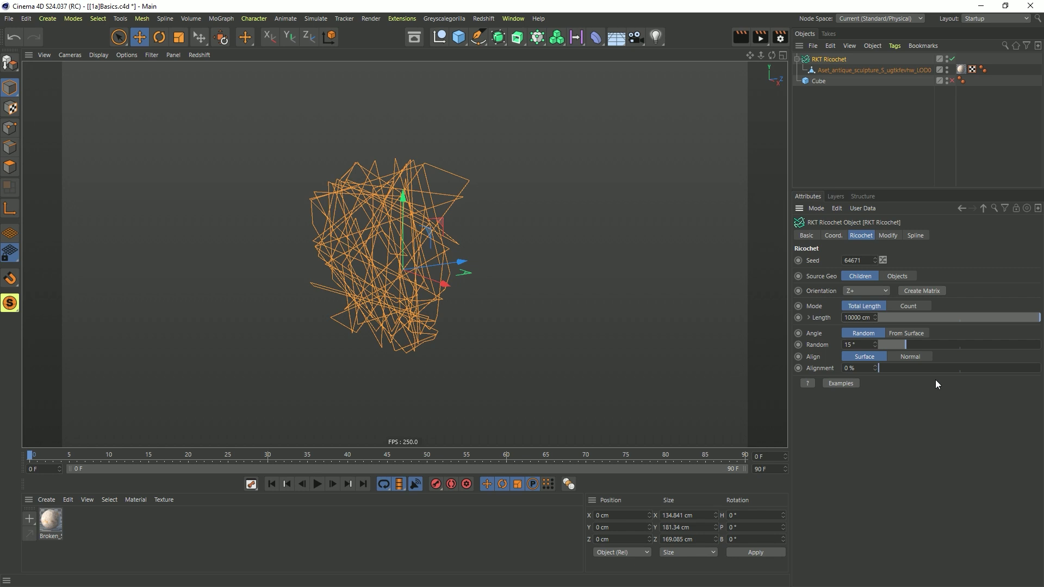
{"action": "type", "text": "0"}
{"action": "key", "text": "Return"}
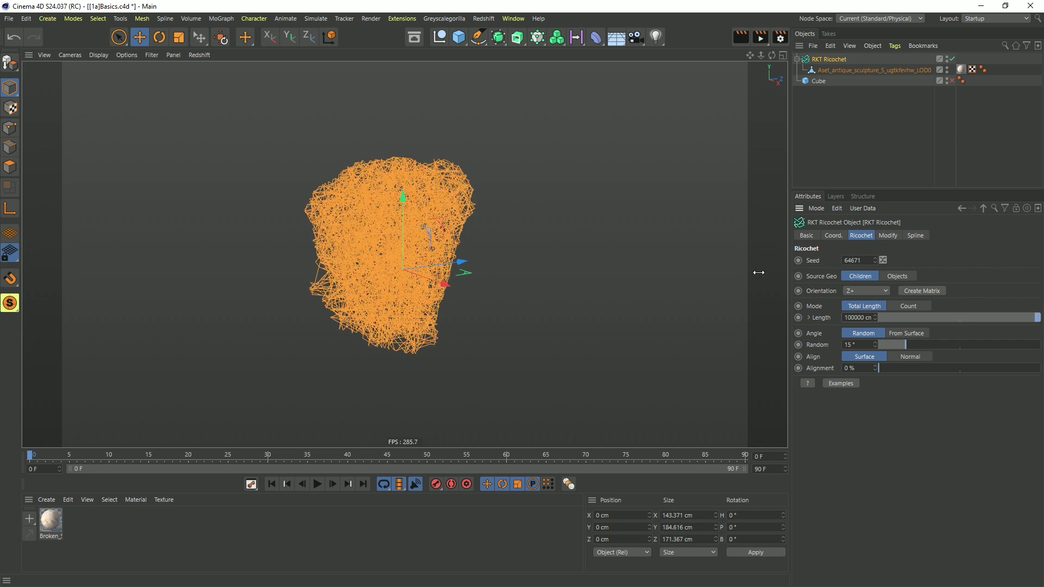
{"action": "mouse_move", "coordinate": [381, 253]}
{"action": "left_mouse_down", "text": "alt"}
{"action": "mouse_move", "coordinate": [517, 224]}
{"action": "mouse_move", "coordinate": [390, 277]}
{"action": "left_mouse_up", "text": "alt"}
{"action": "right_click_drag", "start_coordinate": [390, 276], "coordinate": [443, 223], "text": "alt"}
{"action": "middle_click_drag", "start_coordinate": [443, 223], "coordinate": [422, 281], "text": "alt"}
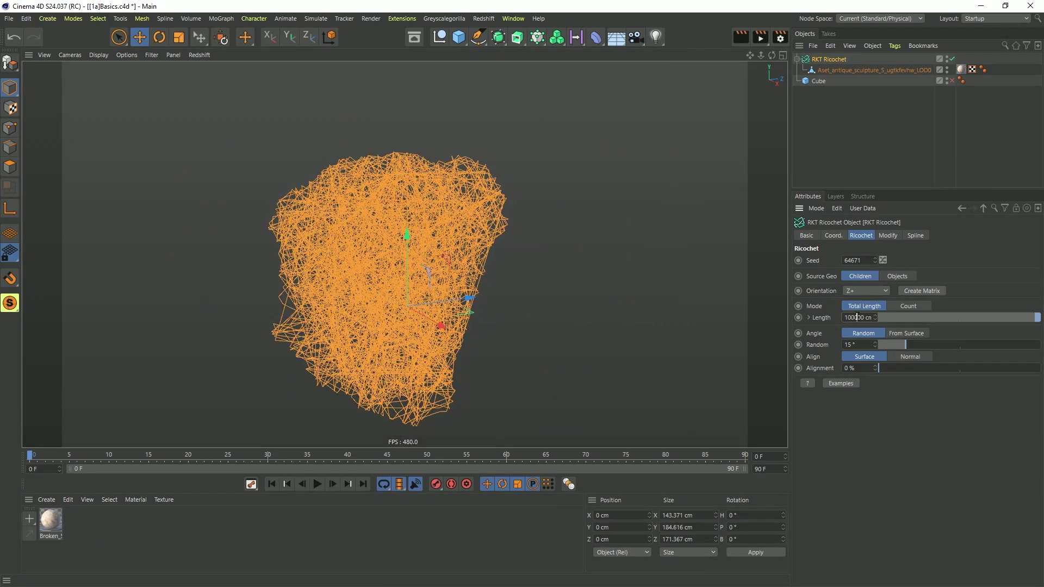
Set the RKT Ricochet length to 1000000 cm, deselect the object and inspect the spline density up close
{"action": "left_click", "coordinate": [870, 318]}
{"action": "type", "text": "0"}
{"action": "key", "text": "Return"}
{"action": "left_click", "coordinate": [637, 275]}
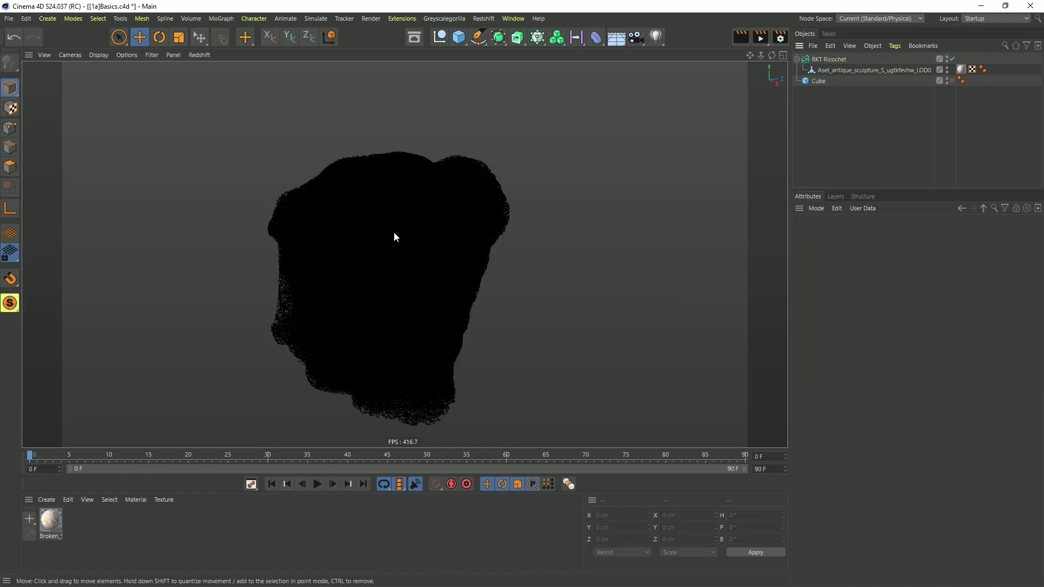
{"action": "right_click_drag", "start_coordinate": [373, 273], "coordinate": [775, 319], "text": "alt"}
{"action": "scroll", "coordinate": [348, 287], "scroll_direction": "up", "scroll_amount": 10}
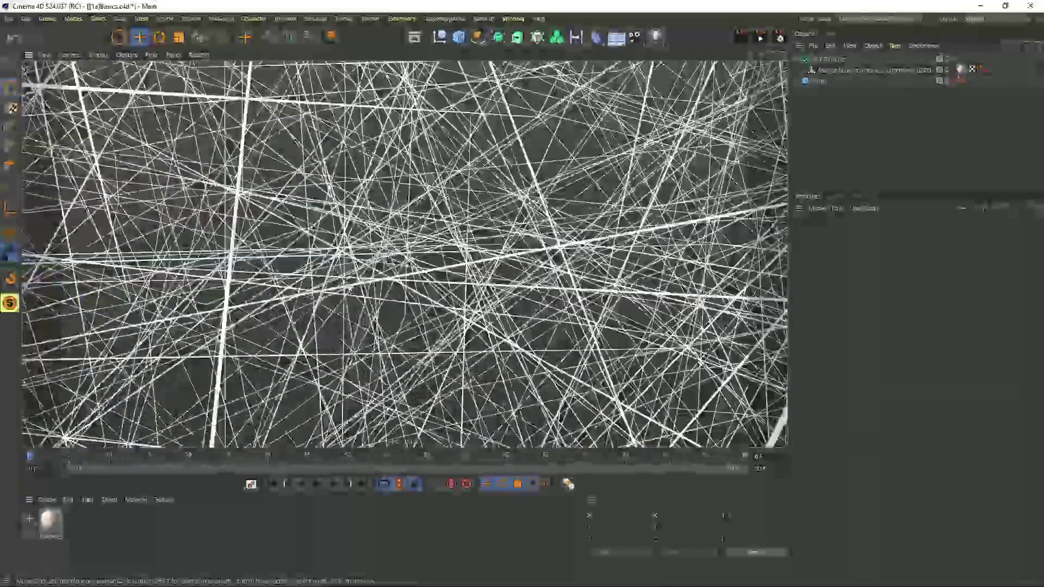
{"action": "scroll", "coordinate": [349, 288], "scroll_direction": "down", "scroll_amount": 15}
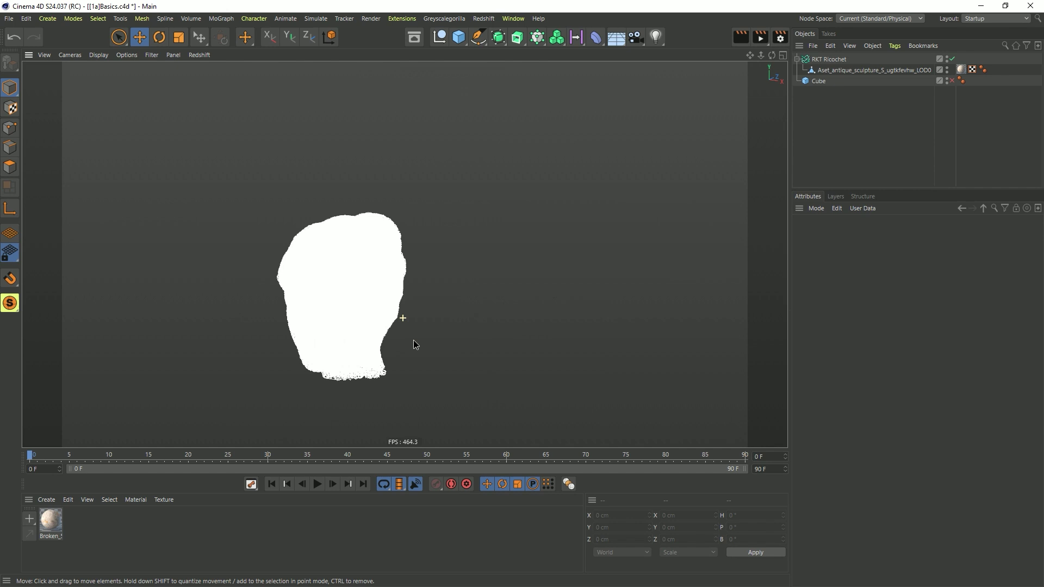
Reselect RKT Ricochet, view the dense spline from other angles, and set the length to 10000 cm
{"action": "left_click", "coordinate": [817, 59]}
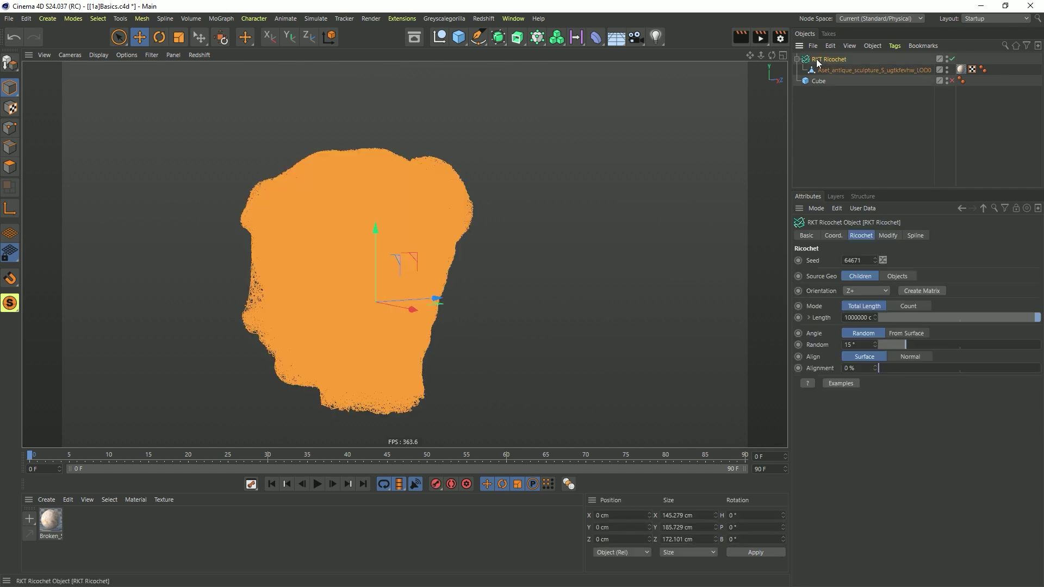
{"action": "middle_click_drag", "start_coordinate": [357, 283], "coordinate": [462, 255], "text": "alt"}
{"action": "left_click_drag", "start_coordinate": [462, 250], "coordinate": [470, 274], "text": "alt"}
{"action": "middle_click_drag", "start_coordinate": [455, 245], "coordinate": [421, 285], "text": "alt"}
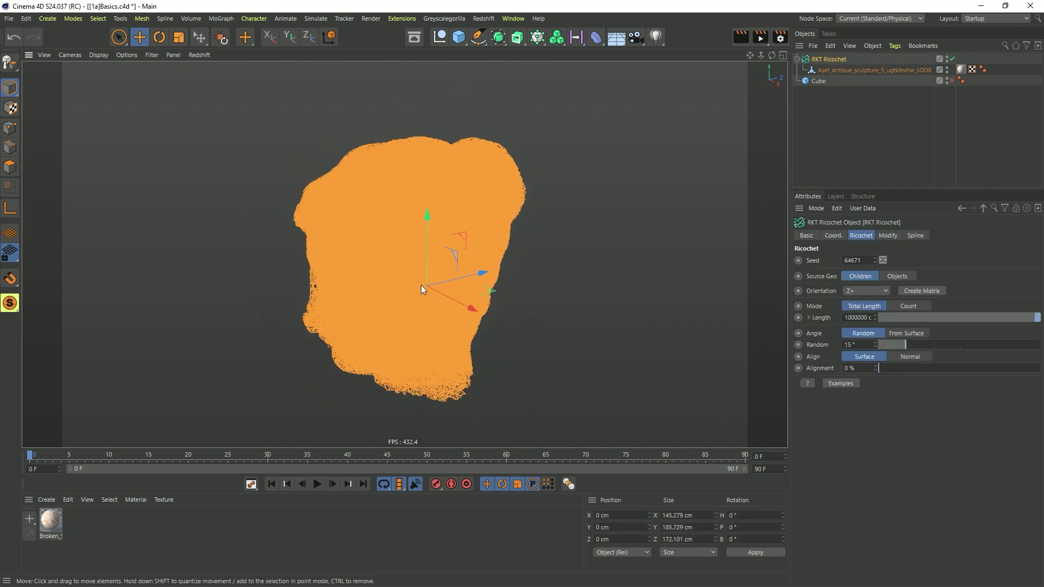
{"action": "left_click_drag", "start_coordinate": [426, 284], "coordinate": [454, 277], "text": "alt"}
{"action": "left_click", "coordinate": [899, 317]}
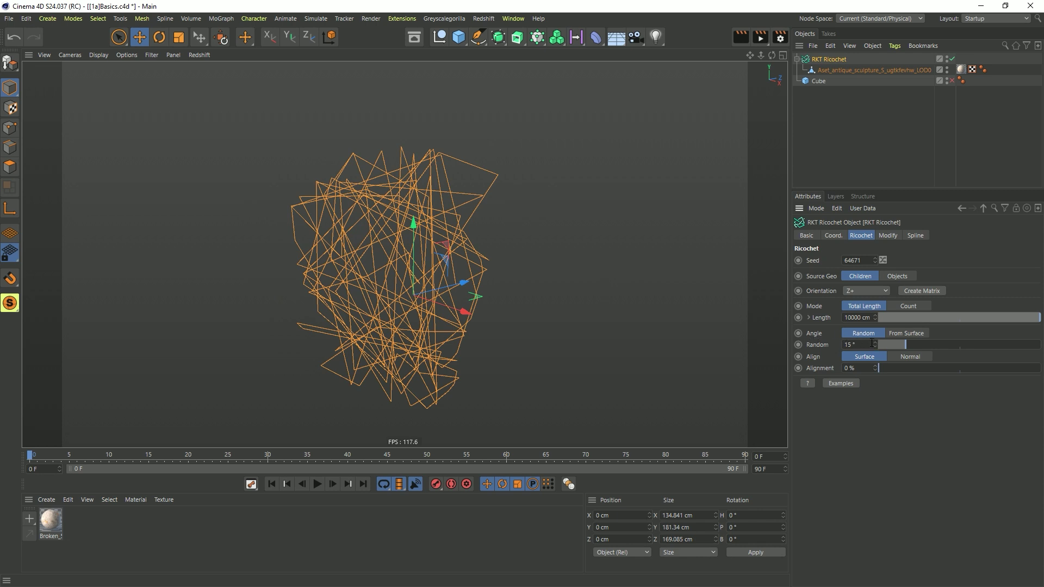
Compare Random angle values of 0° and 90° on RKT Ricochet, ending at 0°
{"action": "left_click_drag", "start_coordinate": [900, 343], "coordinate": [832, 344]}
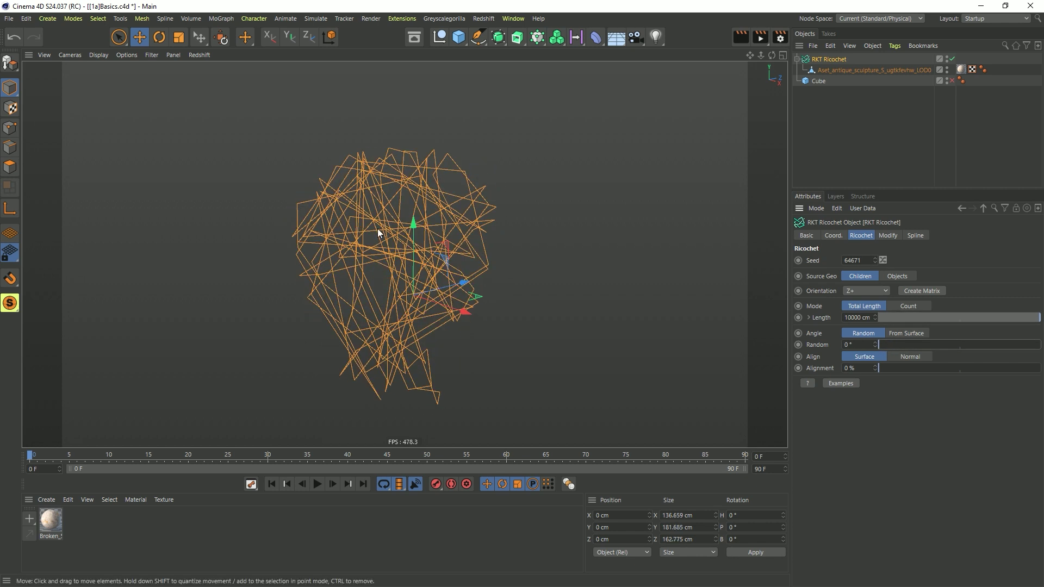
{"action": "left_click_drag", "start_coordinate": [378, 229], "coordinate": [364, 249], "text": "alt"}
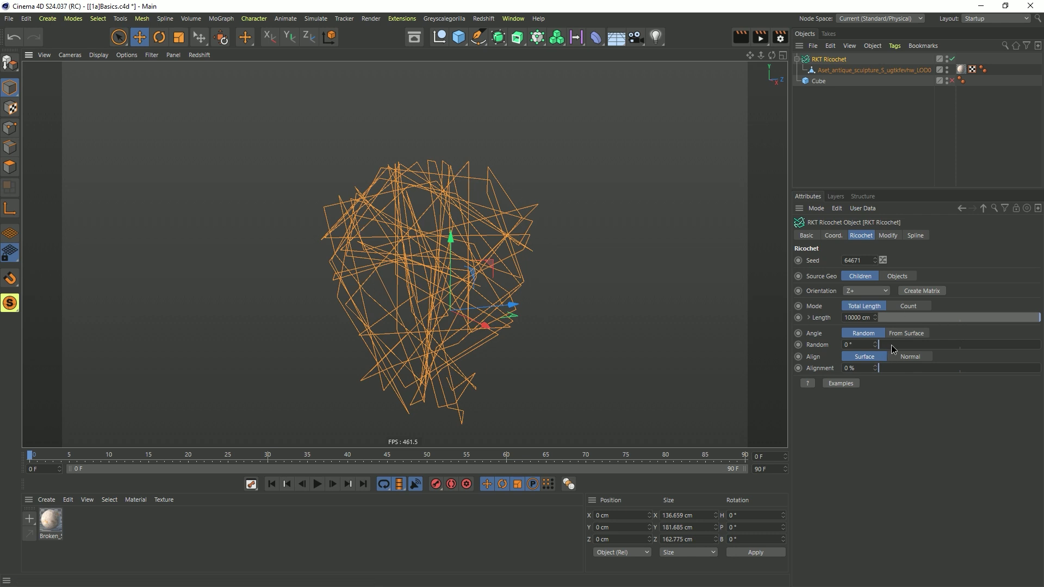
{"action": "left_click_drag", "start_coordinate": [892, 345], "coordinate": [1040, 344]}
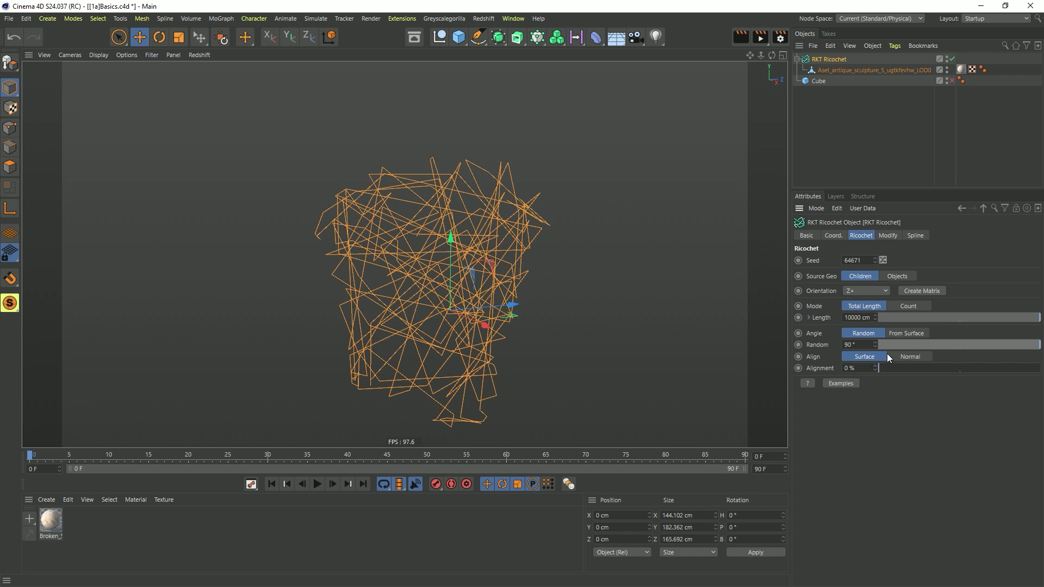
{"action": "left_click_drag", "start_coordinate": [888, 345], "coordinate": [814, 402]}
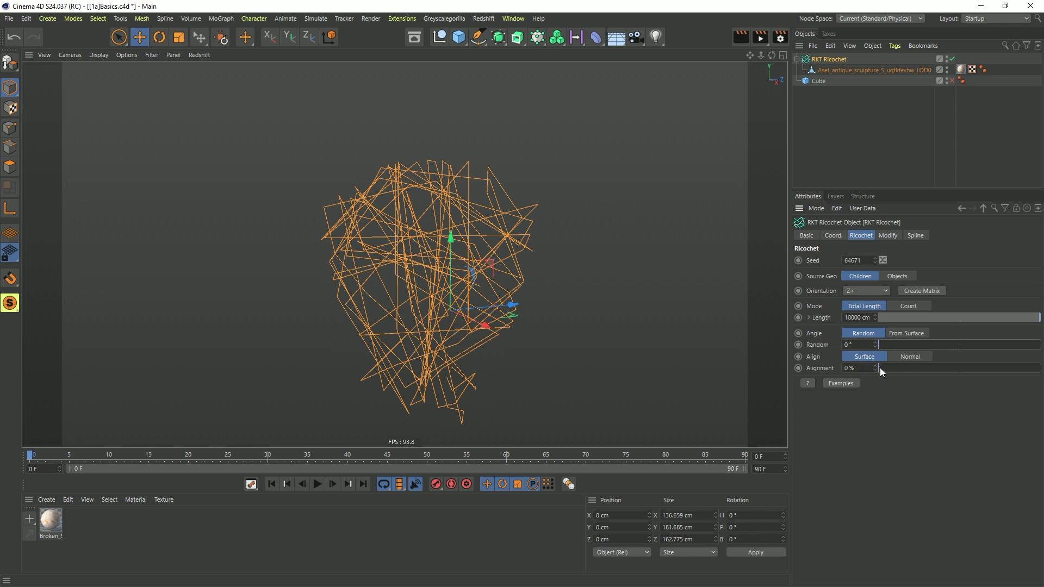
Set the RKT Ricochet surface alignment to 100% and inspect how the spline follows the sculpture
{"action": "left_click_drag", "start_coordinate": [880, 369], "coordinate": [1040, 369]}
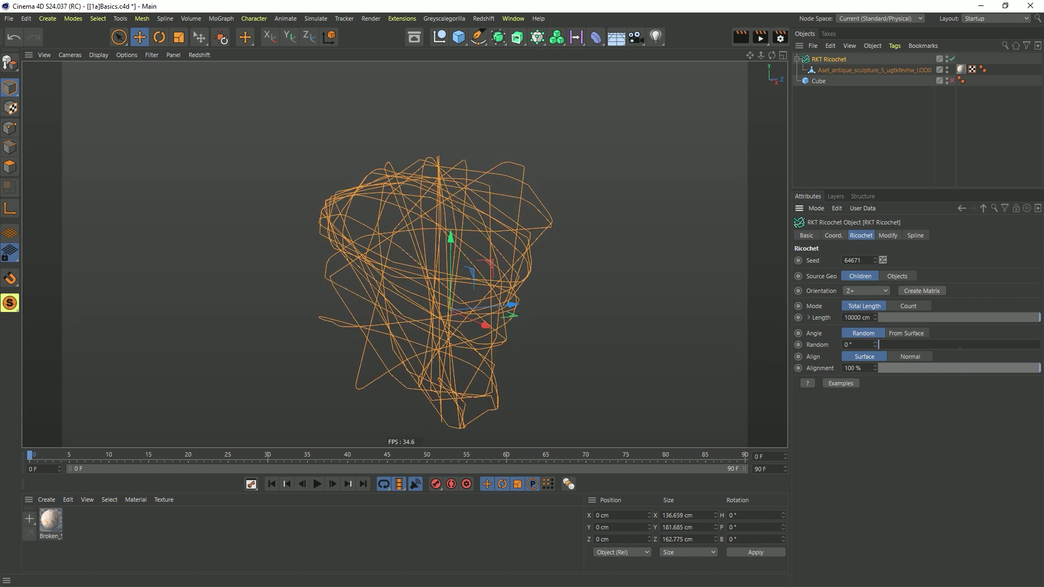
{"action": "left_click_drag", "start_coordinate": [417, 255], "coordinate": [532, 241], "text": "alt"}
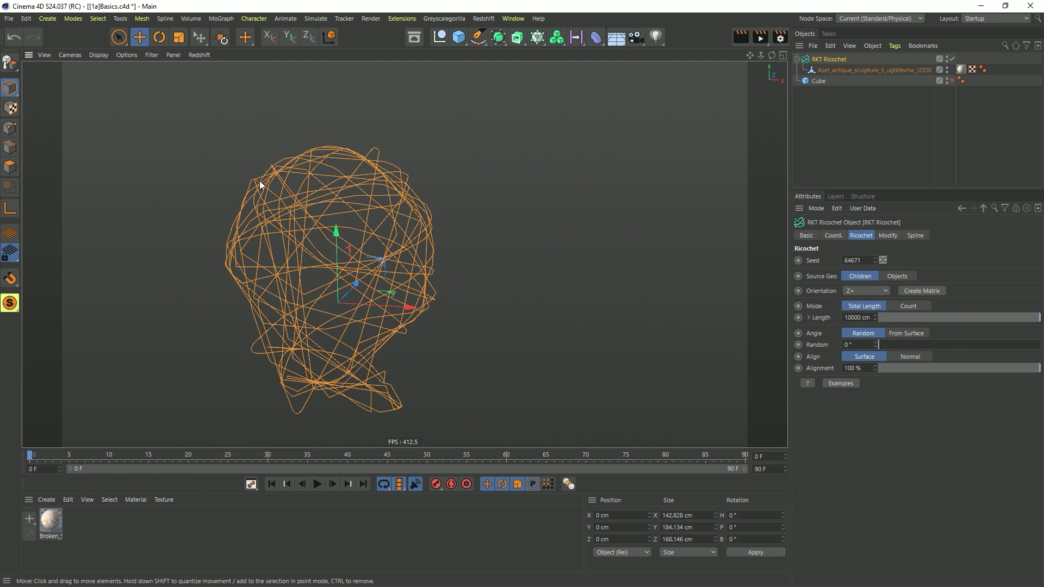
{"action": "mouse_move", "coordinate": [399, 298]}
{"action": "left_mouse_down", "text": "alt"}
{"action": "mouse_move", "coordinate": [312, 295]}
{"action": "mouse_move", "coordinate": [416, 276]}
{"action": "mouse_move", "coordinate": [419, 295]}
{"action": "left_mouse_up", "text": "alt"}
Set the Random angle to 12° and the total length to 100000 cm on RKT Ricochet
{"action": "left_click_drag", "start_coordinate": [891, 346], "coordinate": [900, 345]}
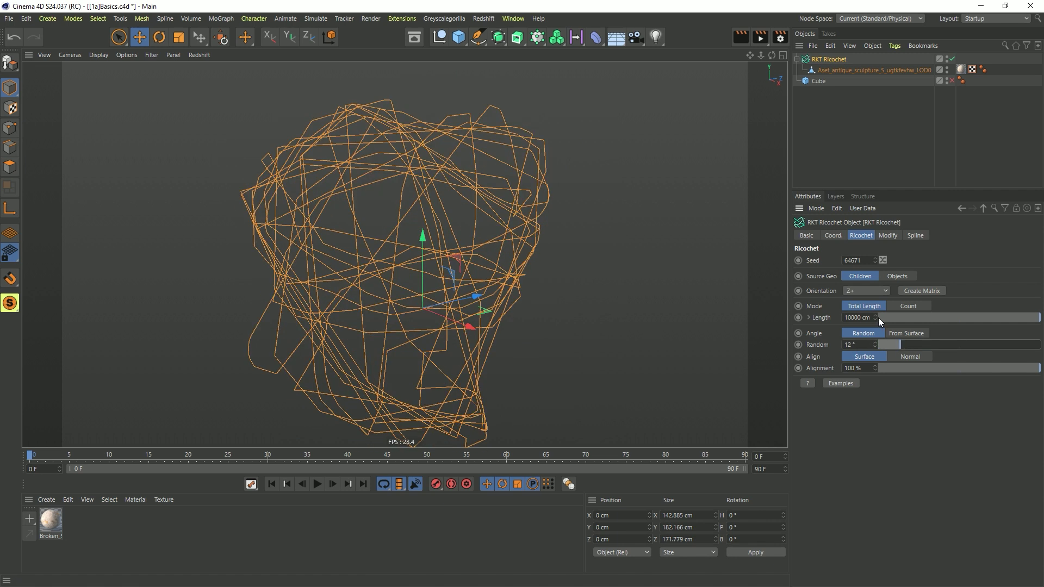
{"action": "type", "text": "0"}
{"action": "key", "text": "Return"}
{"action": "left_click_drag", "start_coordinate": [375, 286], "coordinate": [245, 218], "text": "alt"}
{"action": "middle_click_drag", "start_coordinate": [323, 332], "coordinate": [366, 285], "text": "alt"}
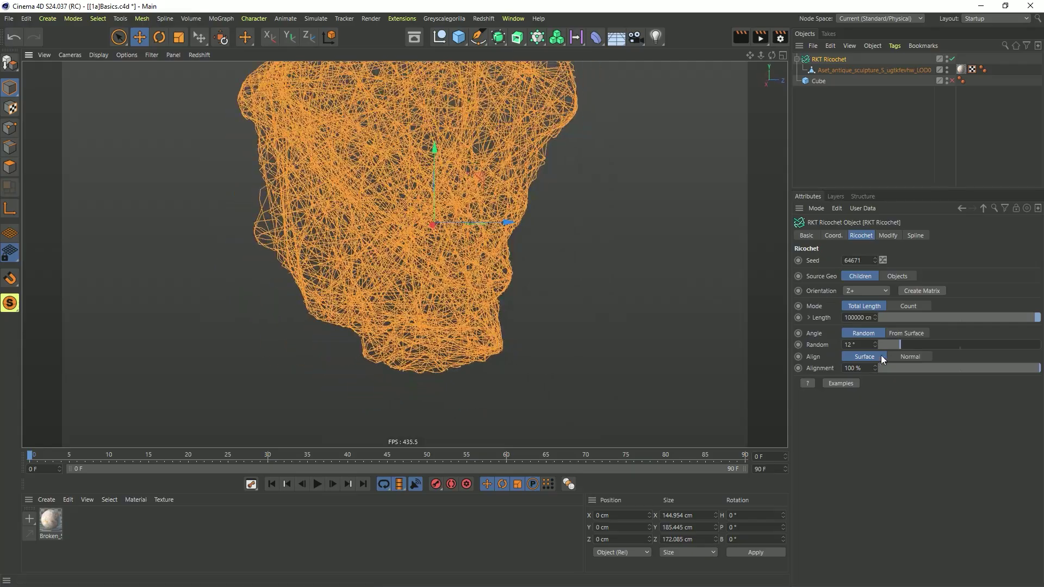
Set the Random angle to 0°, randomize the seed again, and raise the angle to 1°
{"action": "left_click_drag", "start_coordinate": [897, 344], "coordinate": [867, 346]}
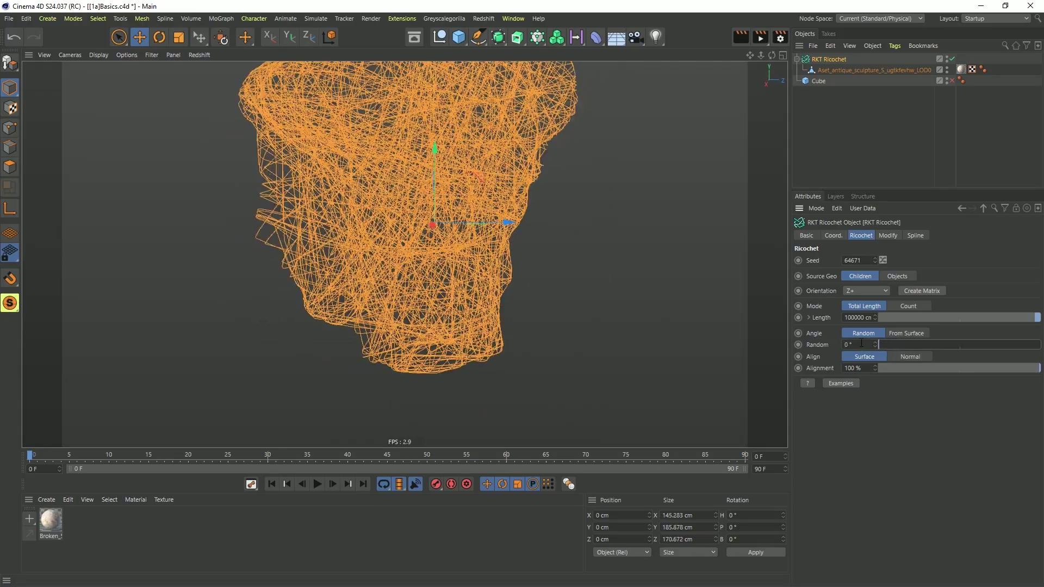
{"action": "left_click_drag", "start_coordinate": [415, 207], "coordinate": [435, 221], "text": "alt"}
{"action": "left_click", "coordinate": [883, 260]}
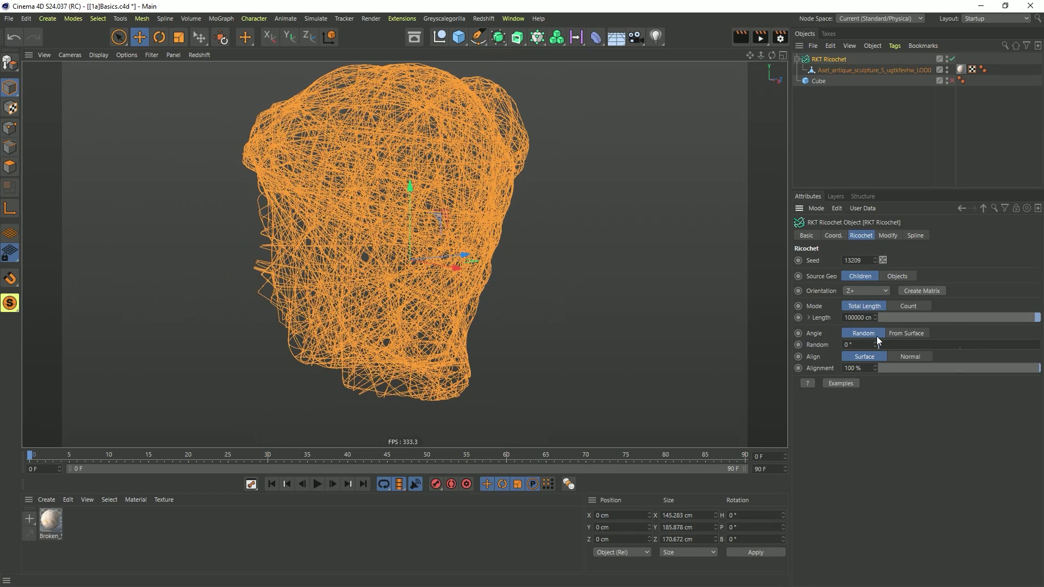
{"action": "left_click_drag", "start_coordinate": [875, 346], "coordinate": [877, 345]}
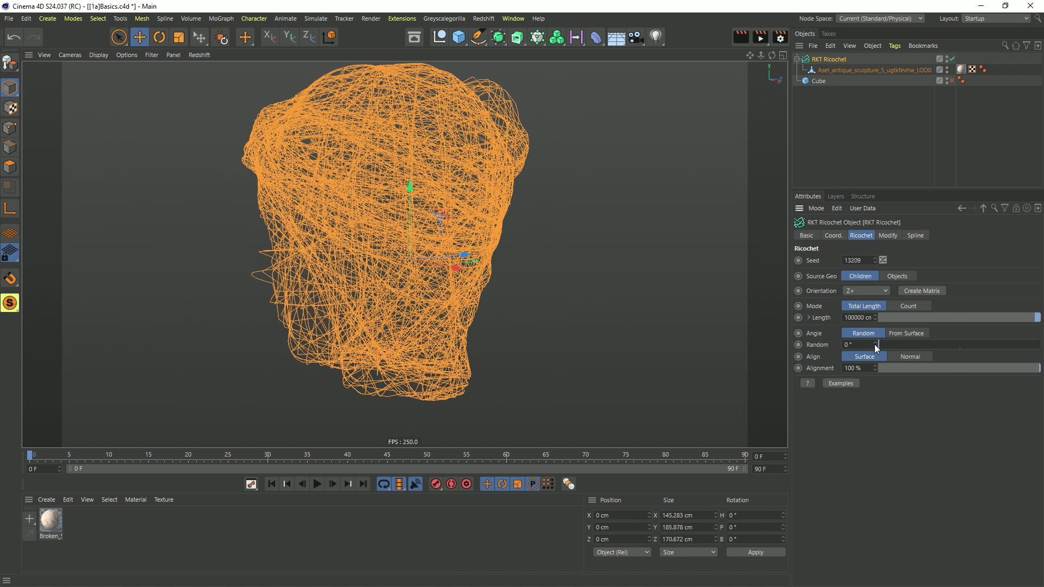
Randomize the RKT Ricochet seed and inspect the new spline around the sculpture
{"action": "left_click", "coordinate": [883, 260]}
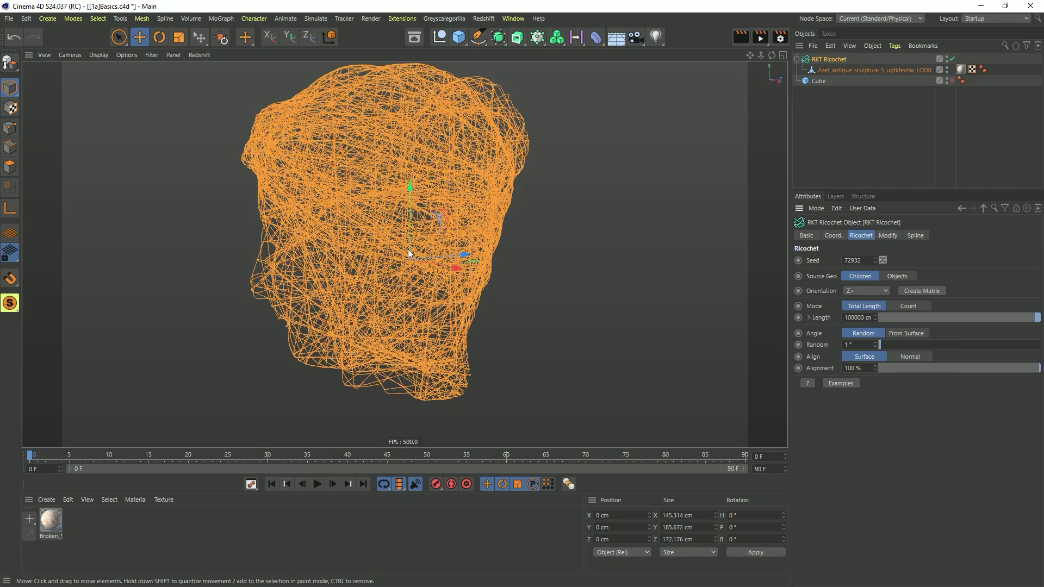
{"action": "left_click_drag", "start_coordinate": [408, 249], "coordinate": [436, 250], "text": "alt"}
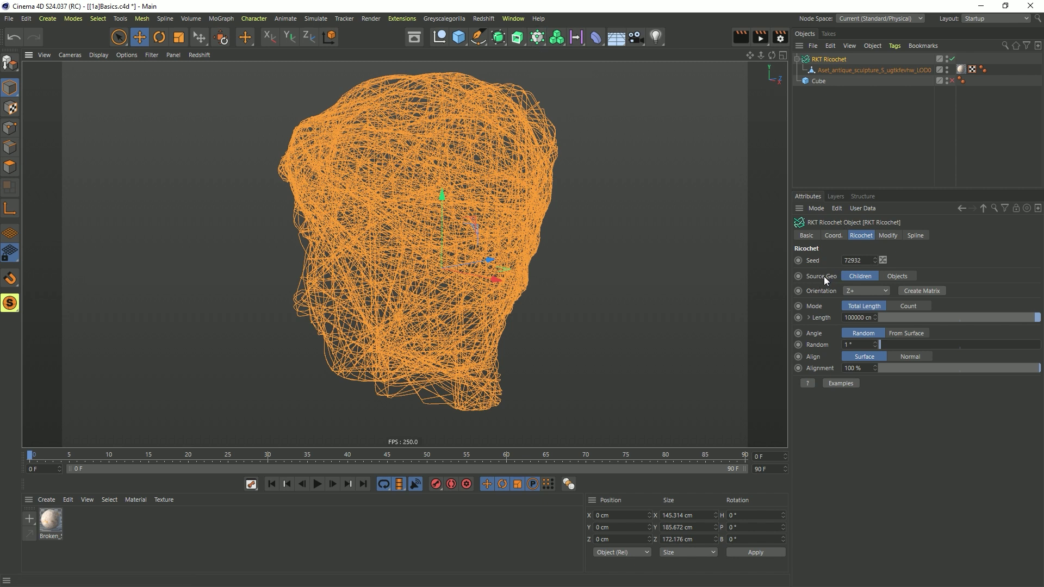
Switch RKT Ricochet's source geometry to Objects, unparent the sculpture, and add it as a source object
{"action": "left_click", "coordinate": [898, 275]}
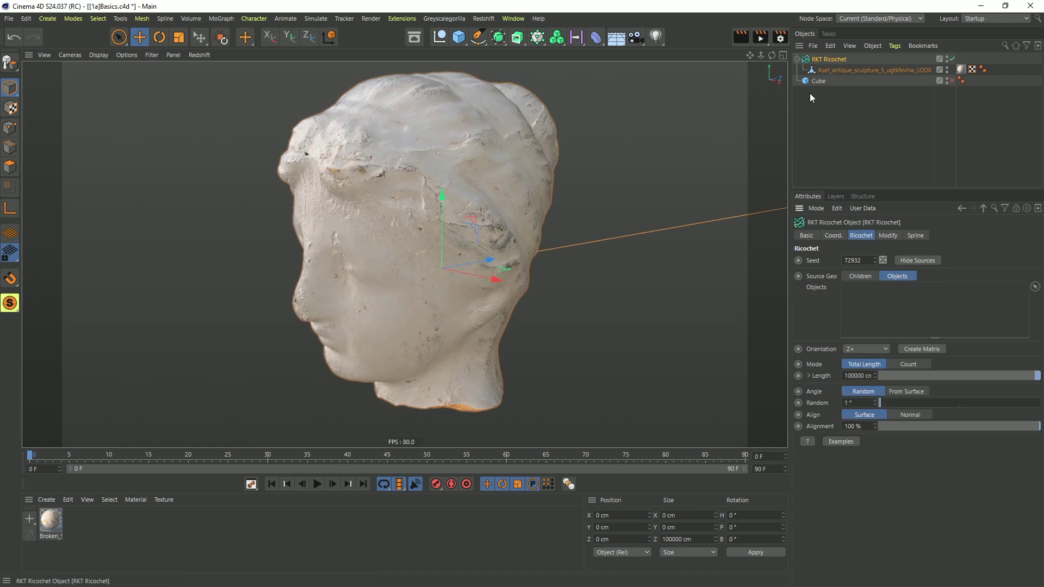
{"action": "left_click_drag", "start_coordinate": [838, 70], "coordinate": [834, 109]}
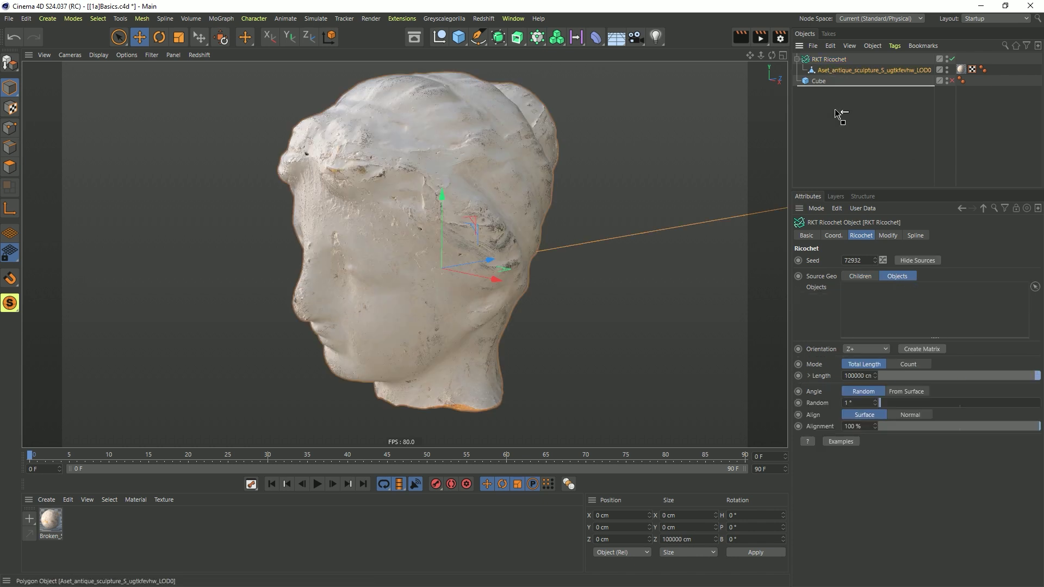
{"action": "left_click", "coordinate": [829, 60]}
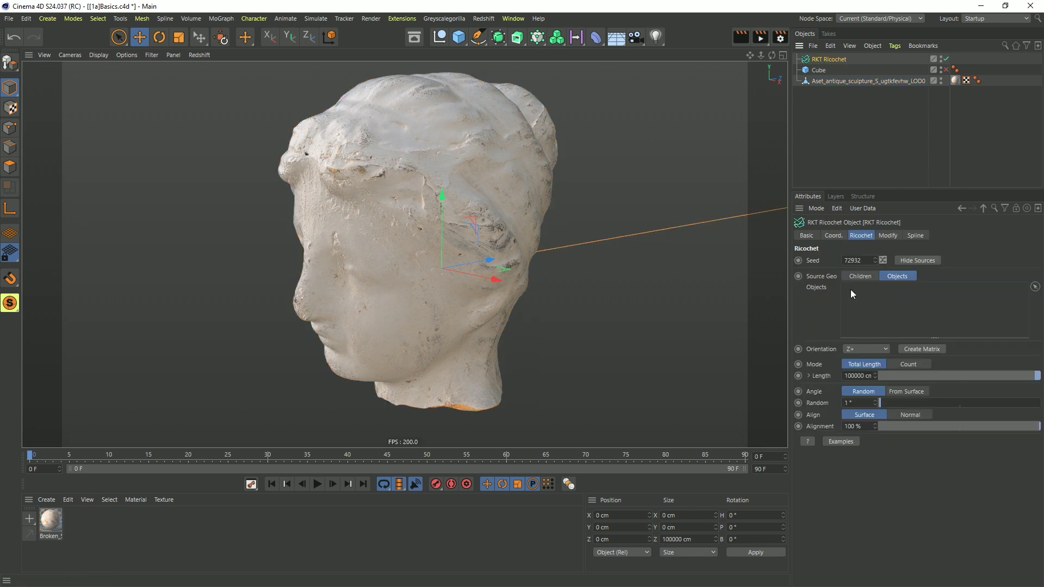
{"action": "left_click_drag", "start_coordinate": [847, 81], "coordinate": [888, 293]}
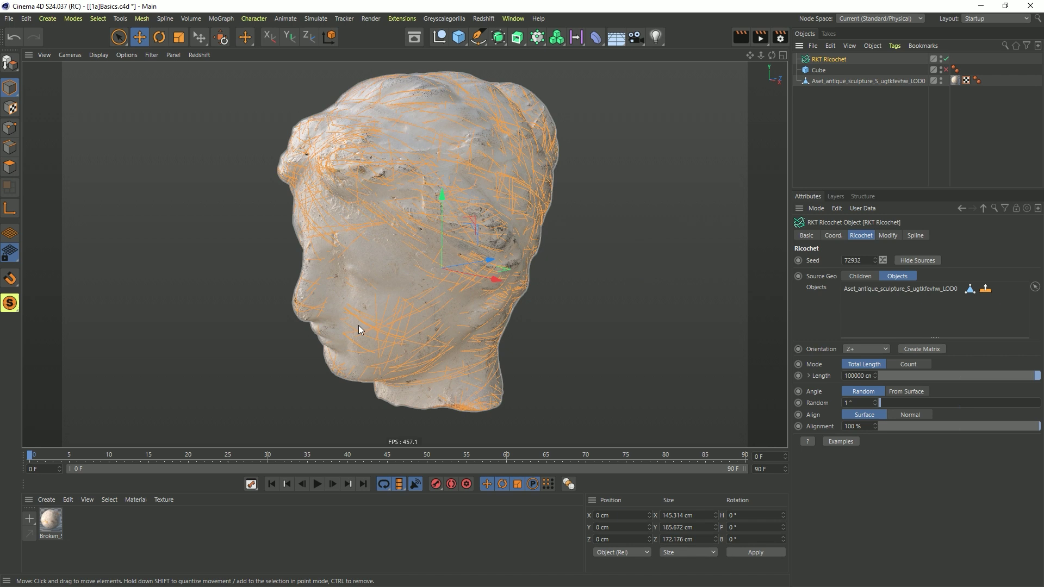
{"action": "mouse_move", "coordinate": [424, 203]}
{"action": "right_mouse_down", "text": "alt"}
{"action": "mouse_move", "coordinate": [584, 184]}
{"action": "mouse_move", "coordinate": [496, 250]}
{"action": "right_mouse_up", "text": "alt"}
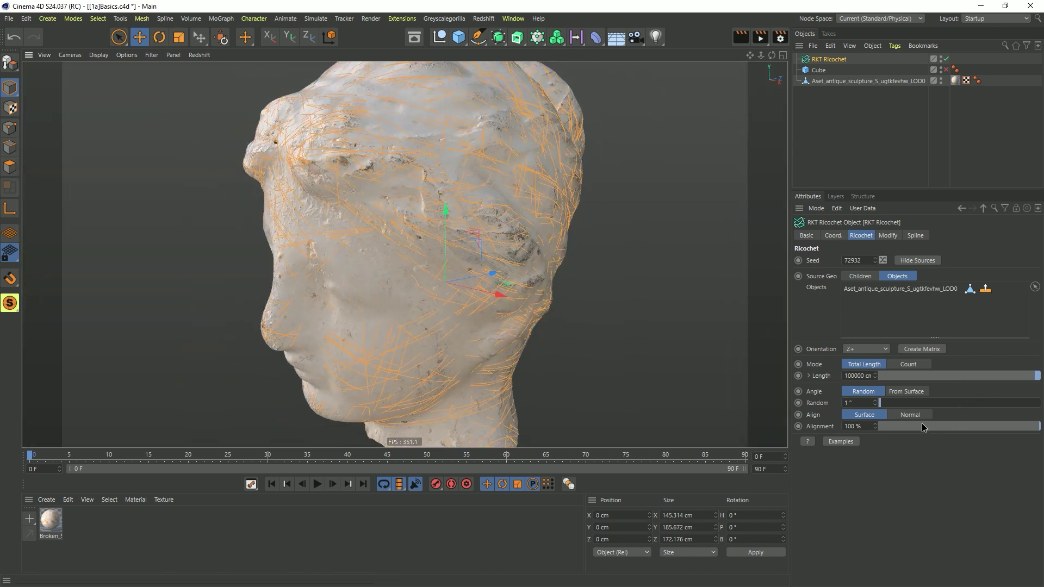
Set the surface alignment to 0% and briefly hide the sculpture to inspect the spline inside it
{"action": "left_click_drag", "start_coordinate": [921, 425], "coordinate": [875, 427]}
{"action": "mouse_move", "coordinate": [390, 236]}
{"action": "left_mouse_down", "text": "alt"}
{"action": "mouse_move", "coordinate": [523, 220]}
{"action": "mouse_move", "coordinate": [328, 225]}
{"action": "mouse_move", "coordinate": [204, 201]}
{"action": "mouse_move", "coordinate": [409, 243]}
{"action": "mouse_move", "coordinate": [386, 234]}
{"action": "left_mouse_up", "text": "alt"}
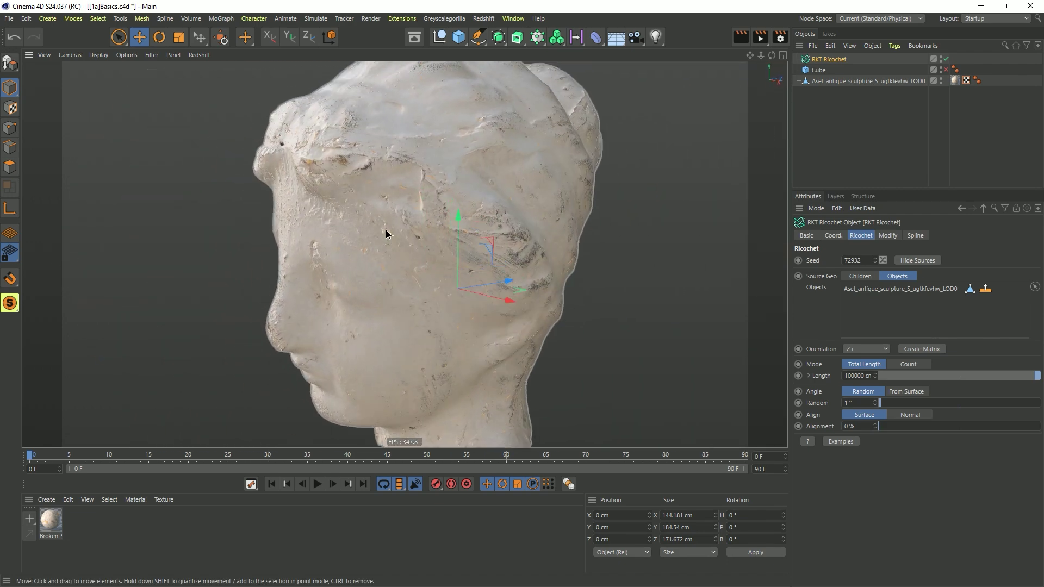
{"action": "mouse_move", "coordinate": [401, 242]}
{"action": "right_mouse_down", "text": "alt"}
{"action": "mouse_move", "coordinate": [505, 237]}
{"action": "mouse_move", "coordinate": [776, 264]}
{"action": "mouse_move", "coordinate": [590, 322]}
{"action": "right_mouse_up", "text": "alt"}
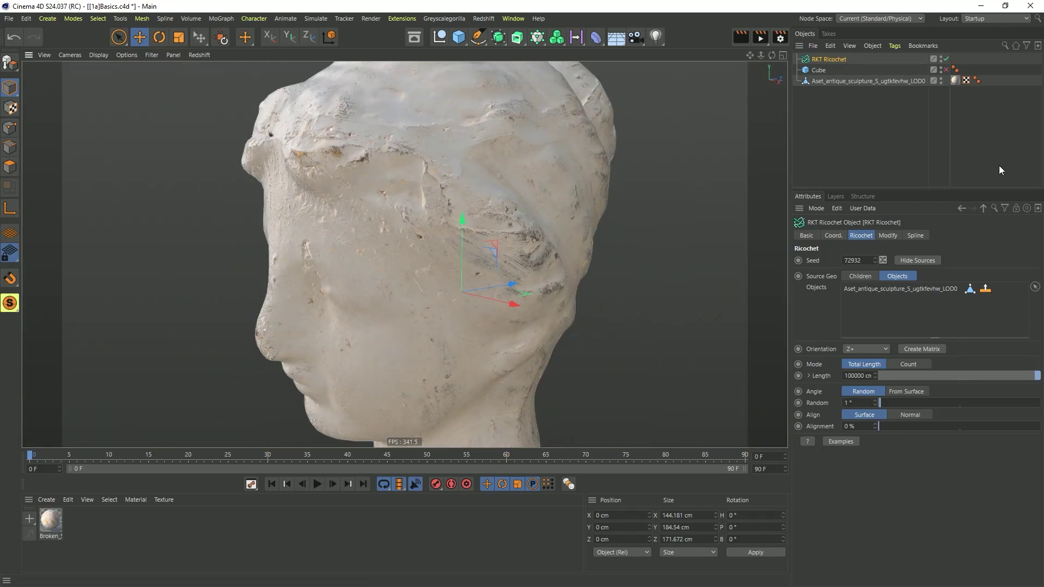
{"action": "left_click", "coordinate": [940, 80]}
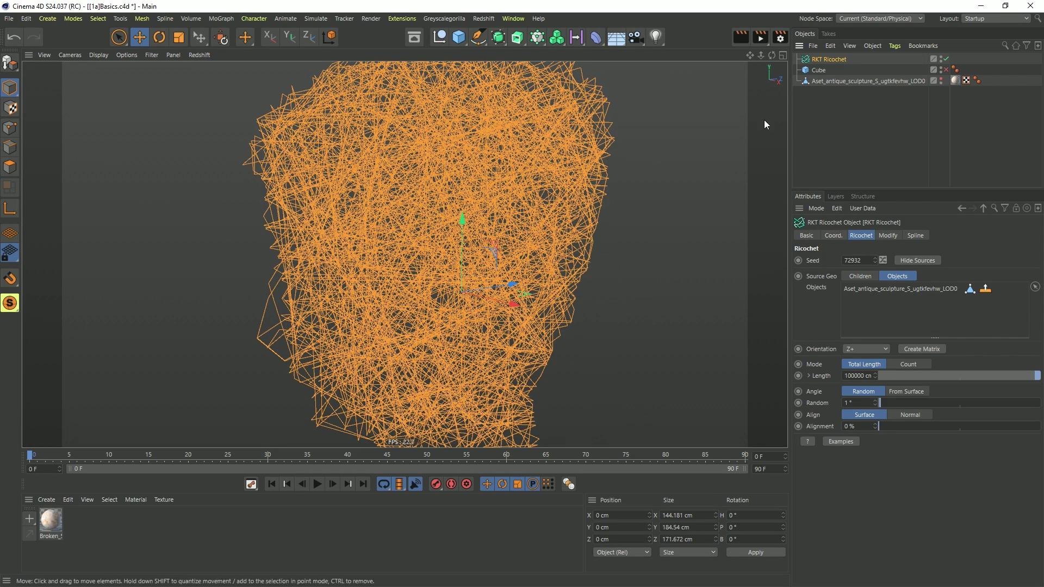
{"action": "left_click", "coordinate": [940, 80]}
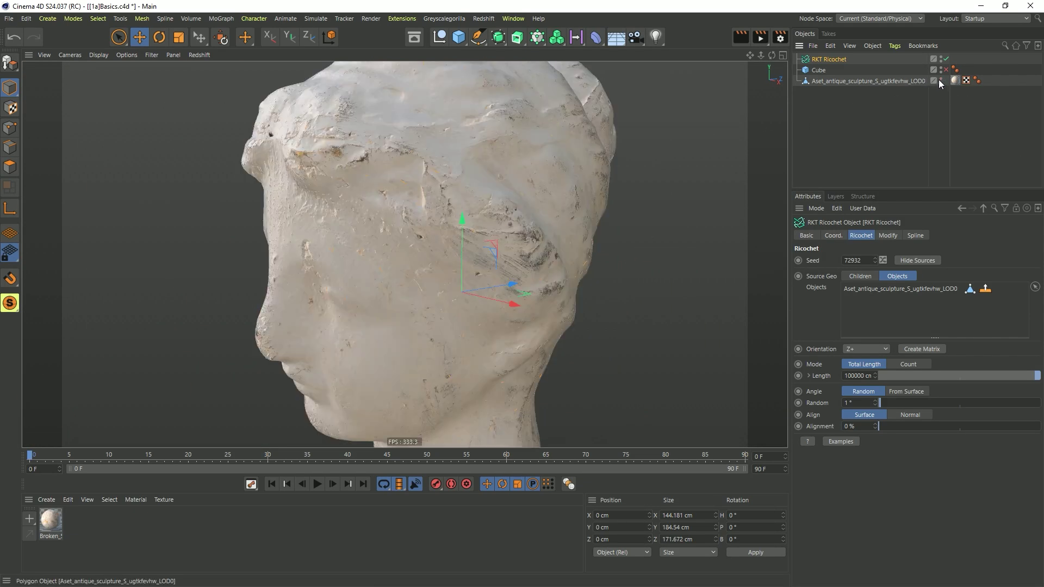
Apply Hide Sources on RKT Ricochet and examine the sculpture's new Display tag settings
{"action": "left_click", "coordinate": [917, 261]}
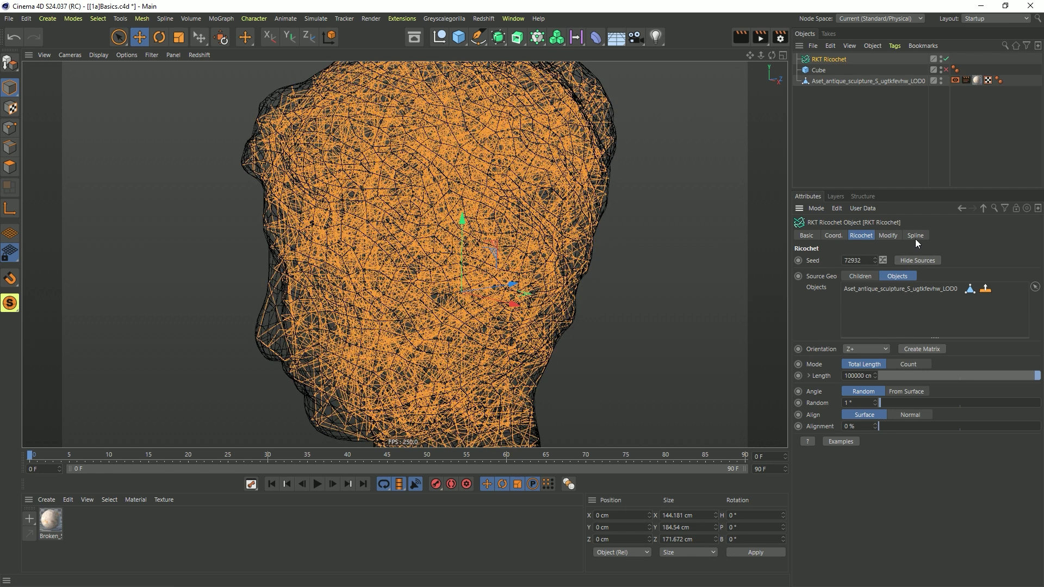
{"action": "left_click", "coordinate": [955, 80]}
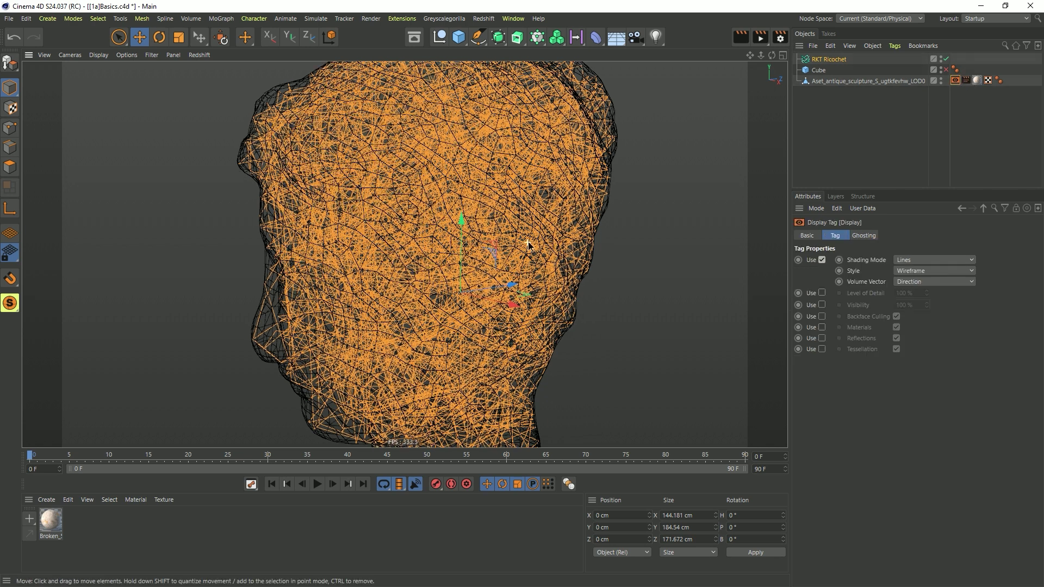
{"action": "left_click_drag", "start_coordinate": [527, 245], "coordinate": [478, 263], "text": "alt"}
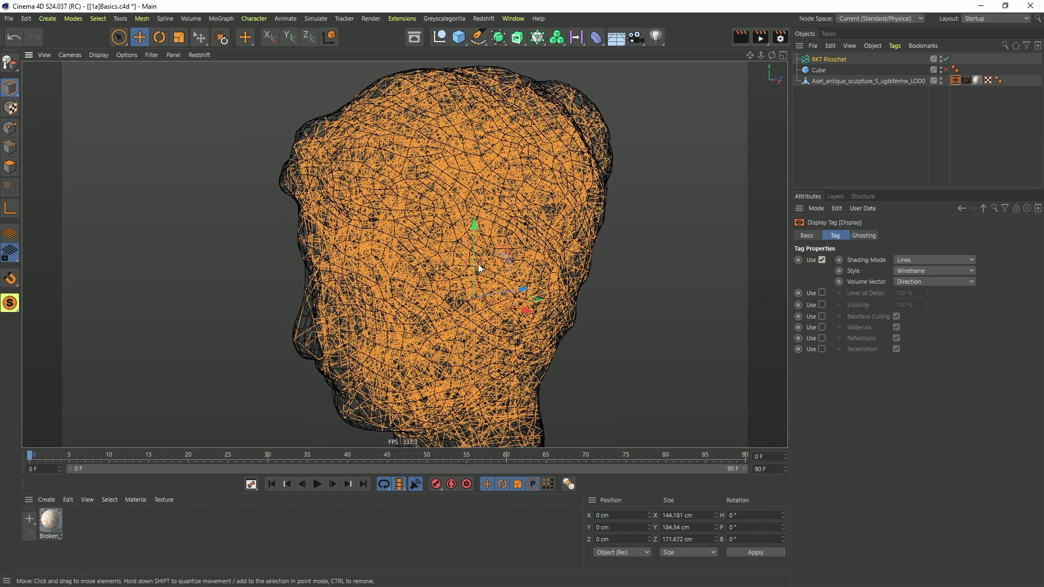
Temporarily hide RKT Ricochet in the viewport to examine the sculpture's Compositing tag and check a render of the view
{"action": "left_click", "coordinate": [942, 57]}
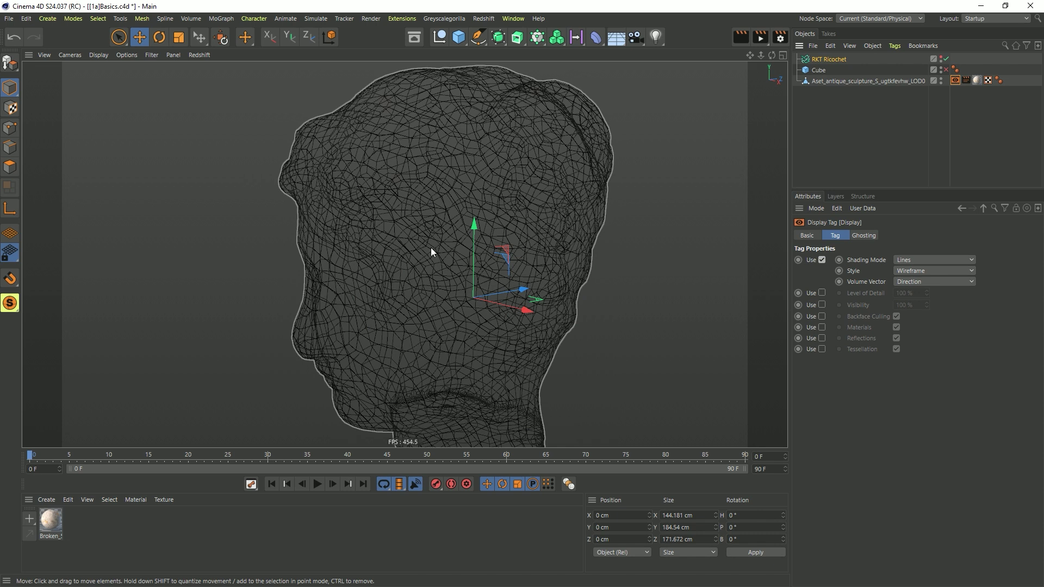
{"action": "left_click_drag", "start_coordinate": [430, 247], "coordinate": [445, 139], "text": "alt"}
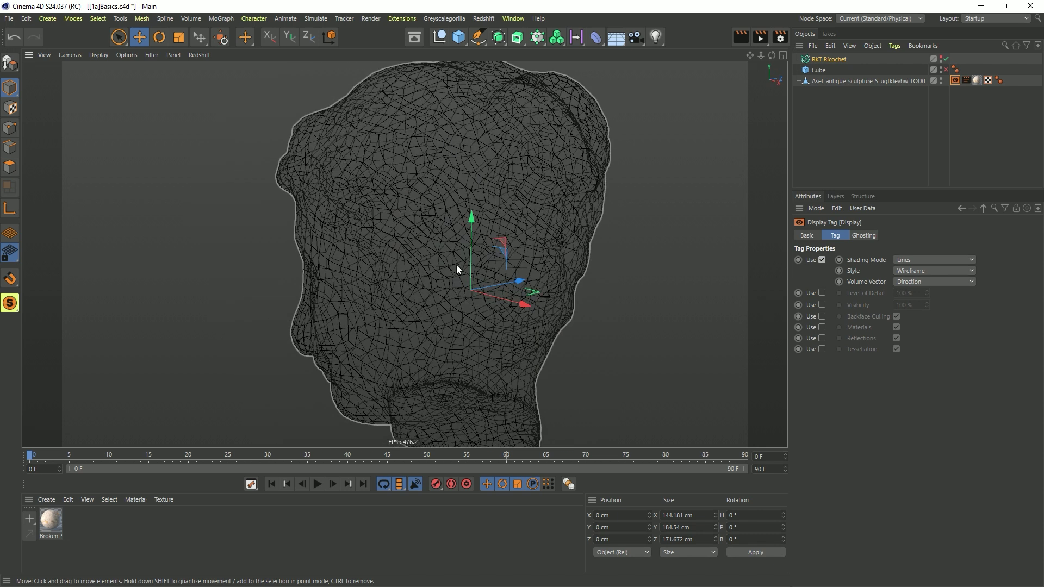
{"action": "left_click", "coordinate": [967, 80]}
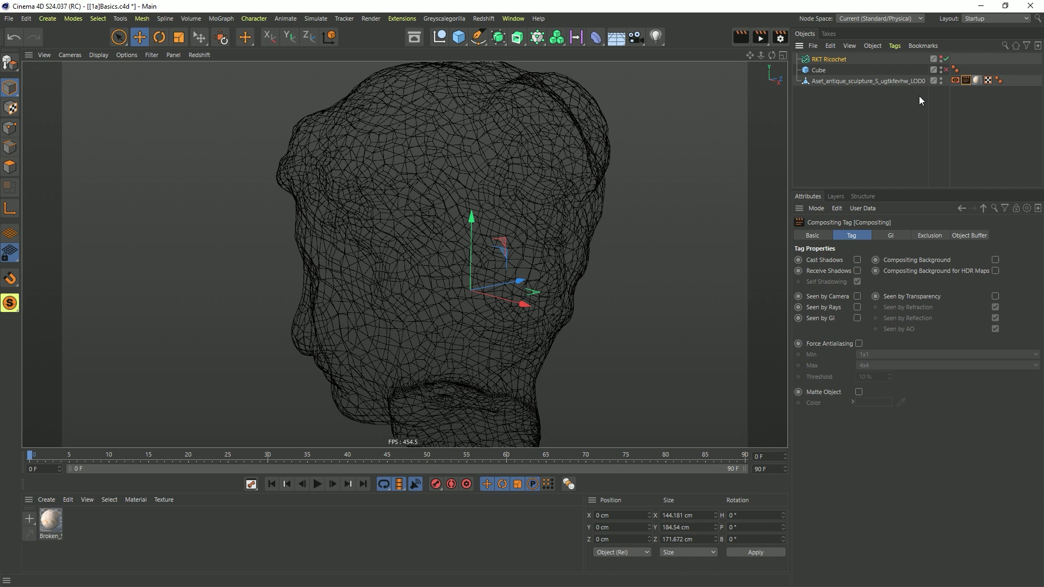
{"action": "left_click", "coordinate": [596, 37]}
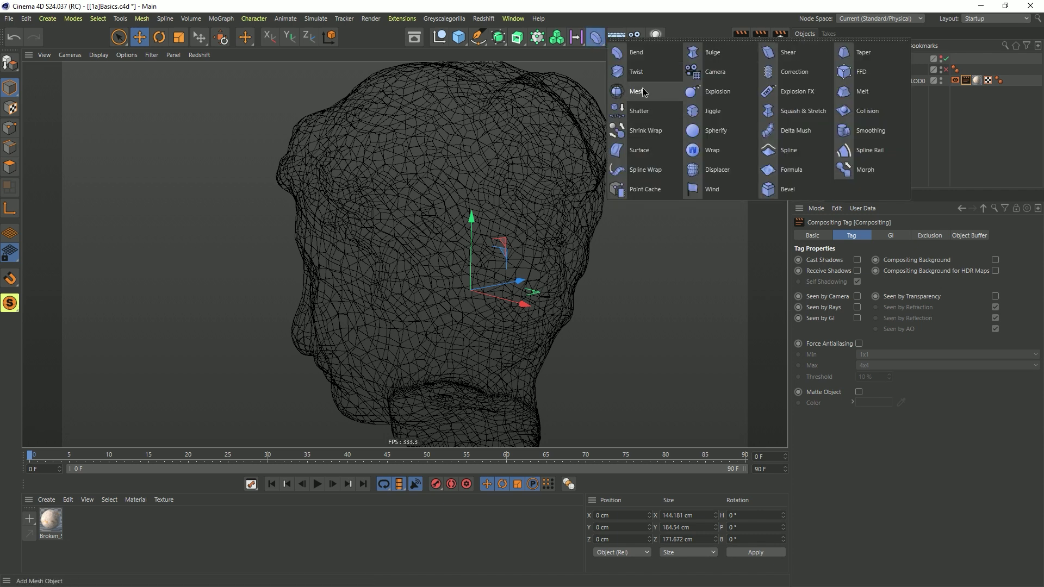
{"action": "mouse_move", "coordinate": [436, 260]}
{"action": "left_mouse_down", "text": "alt"}
{"action": "mouse_move", "coordinate": [534, 240]}
{"action": "mouse_move", "coordinate": [487, 263]}
{"action": "mouse_move", "coordinate": [469, 256]}
{"action": "mouse_move", "coordinate": [491, 253]}
{"action": "left_mouse_up", "text": "alt"}
{"action": "key", "text": "ctrl+r"}
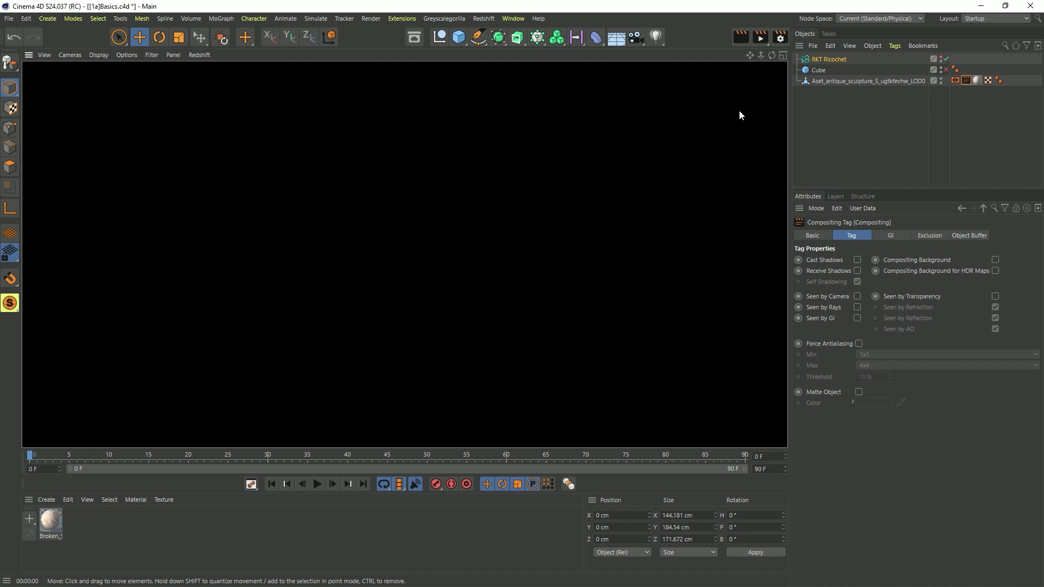
{"action": "scroll", "coordinate": [546, 177], "scroll_direction": "up", "scroll_amount": 2}
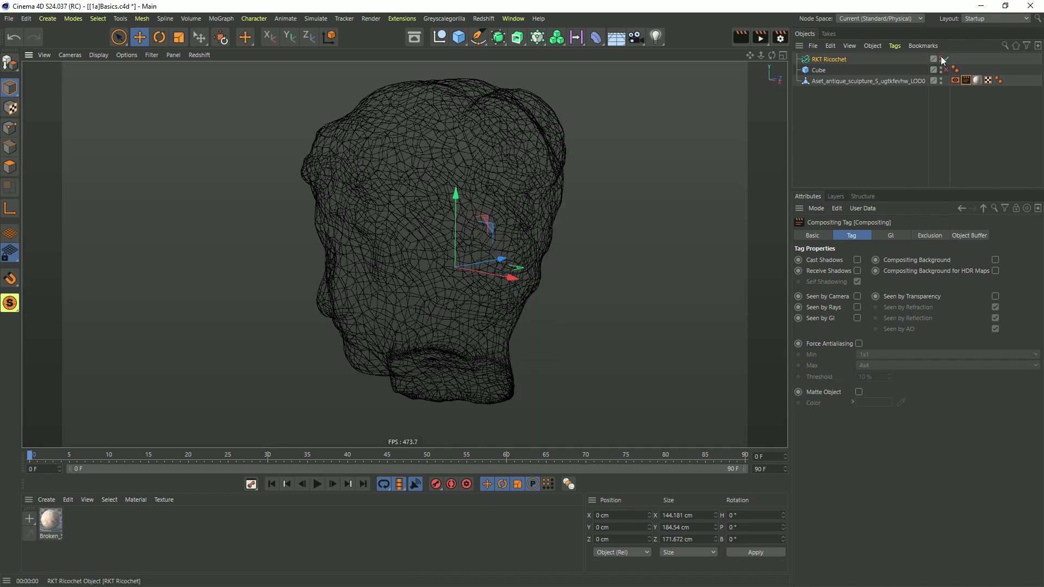
{"action": "left_click", "coordinate": [945, 59]}
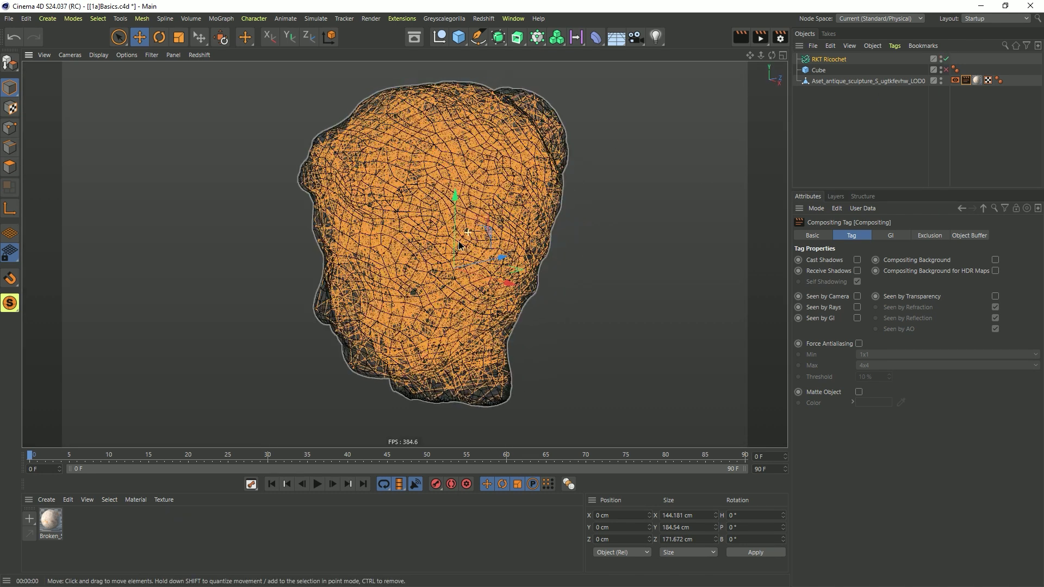
{"action": "left_click_drag", "start_coordinate": [458, 242], "coordinate": [433, 243], "text": "alt"}
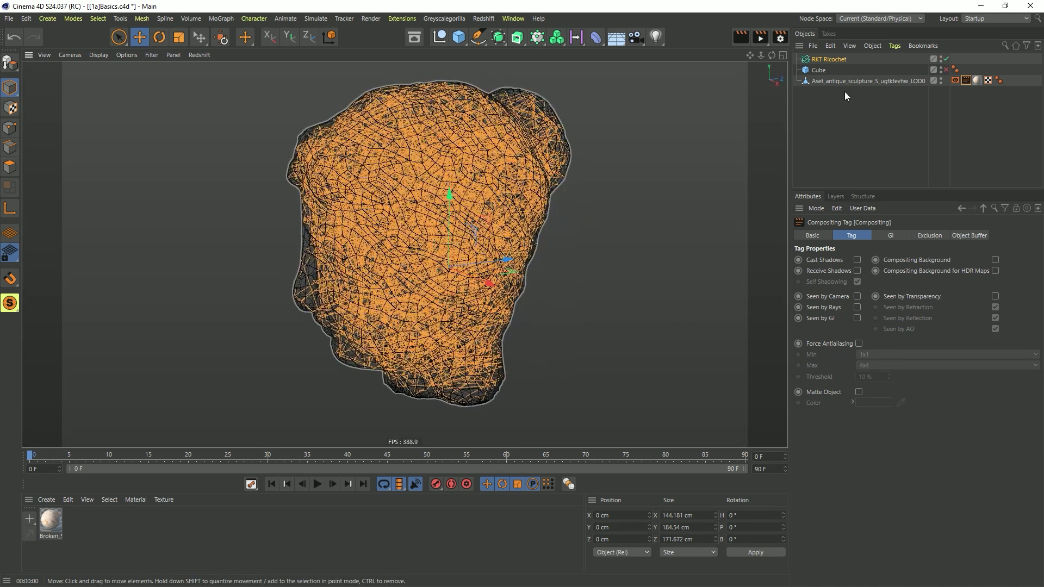
Enable the cube and scale it uniformly to about 100.4 cm inside the sculpture
{"action": "left_click", "coordinate": [946, 70]}
{"action": "key", "text": "t"}
{"action": "left_click_drag", "start_coordinate": [573, 136], "coordinate": [449, 267]}
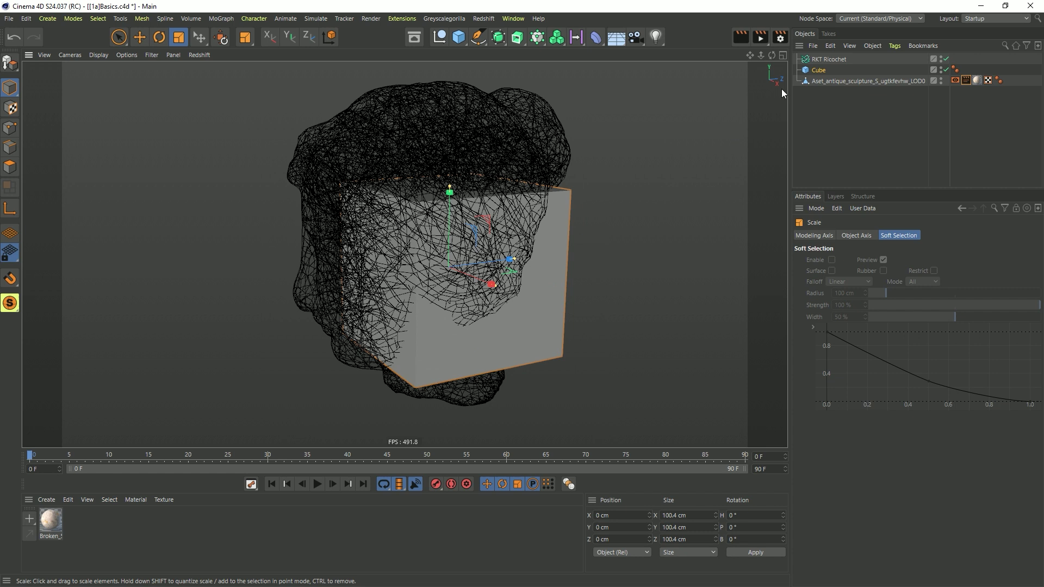
Add the cube to RKT Ricochet's source objects, apply Hide Sources, and inspect the spline from several angles
{"action": "left_click", "coordinate": [824, 60]}
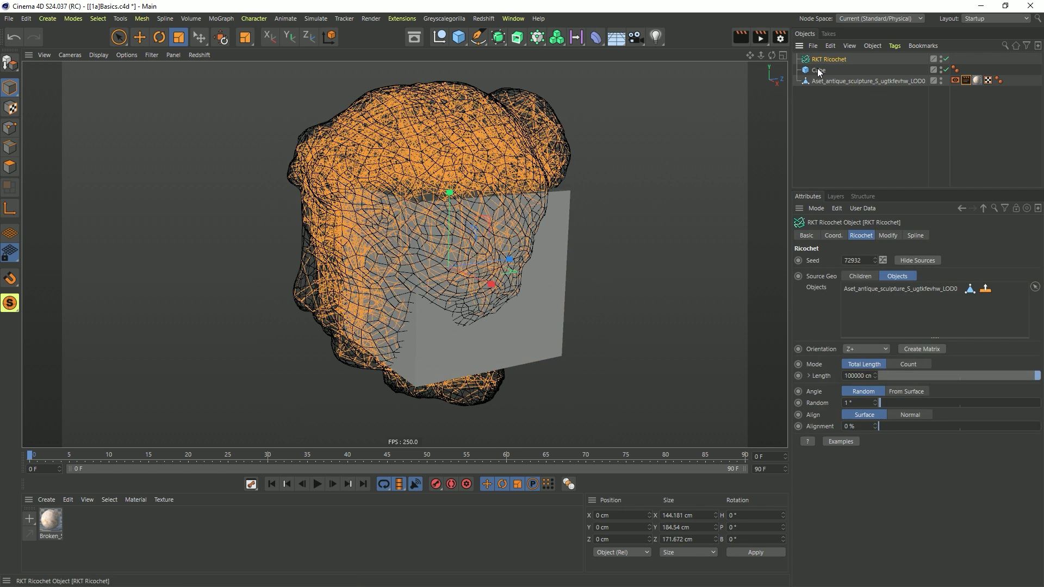
{"action": "left_click_drag", "start_coordinate": [821, 68], "coordinate": [895, 306]}
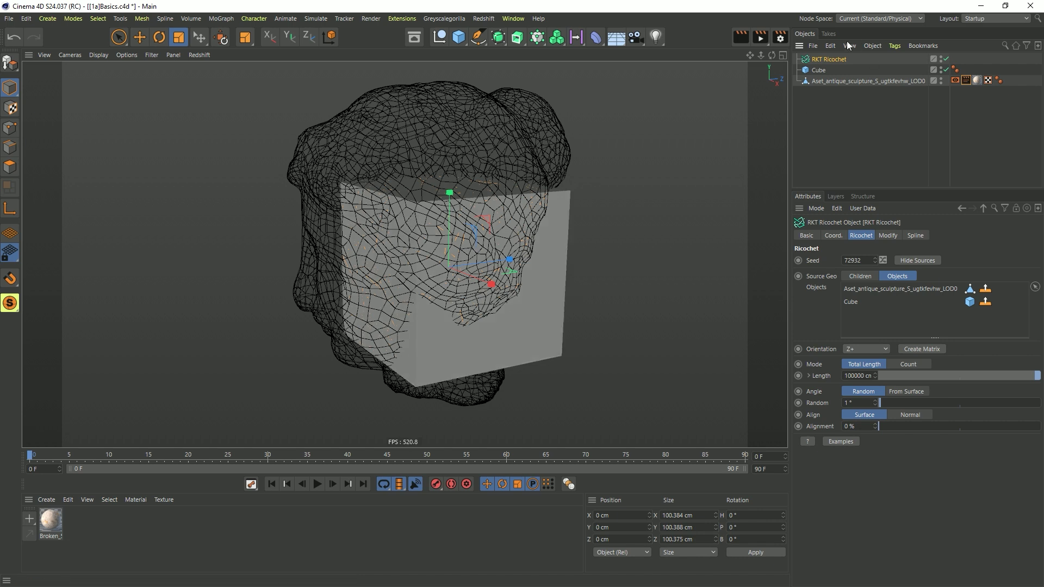
{"action": "left_click", "coordinate": [925, 261]}
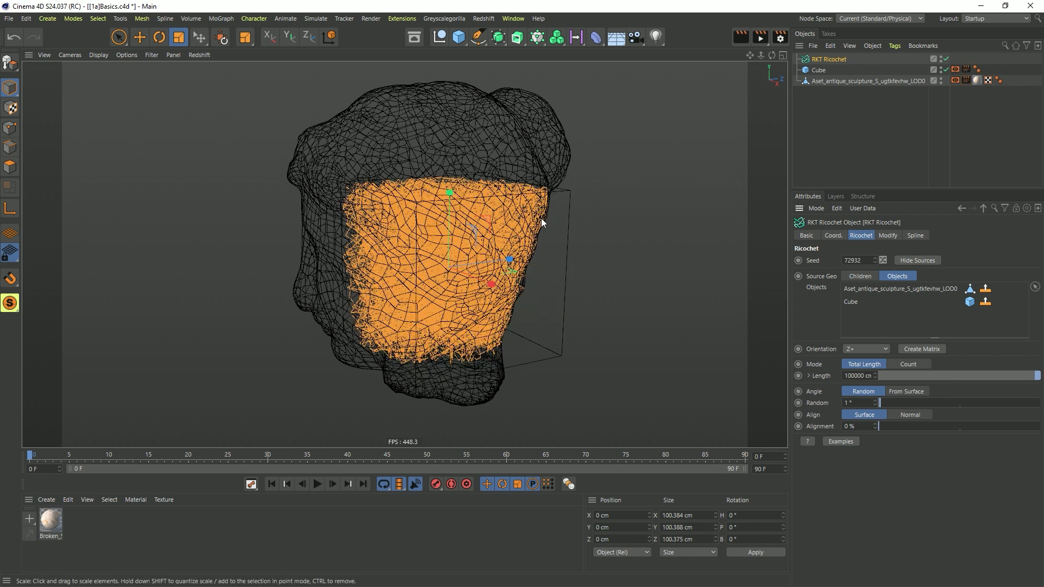
{"action": "left_click_drag", "start_coordinate": [464, 210], "coordinate": [534, 220], "text": "alt"}
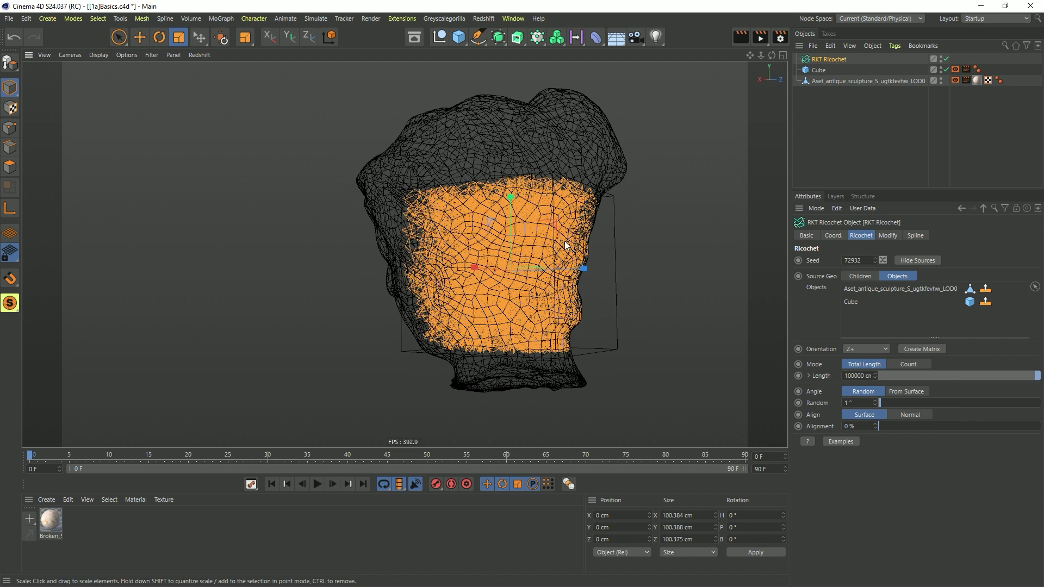
{"action": "left_click_drag", "start_coordinate": [600, 258], "coordinate": [568, 252], "text": "alt"}
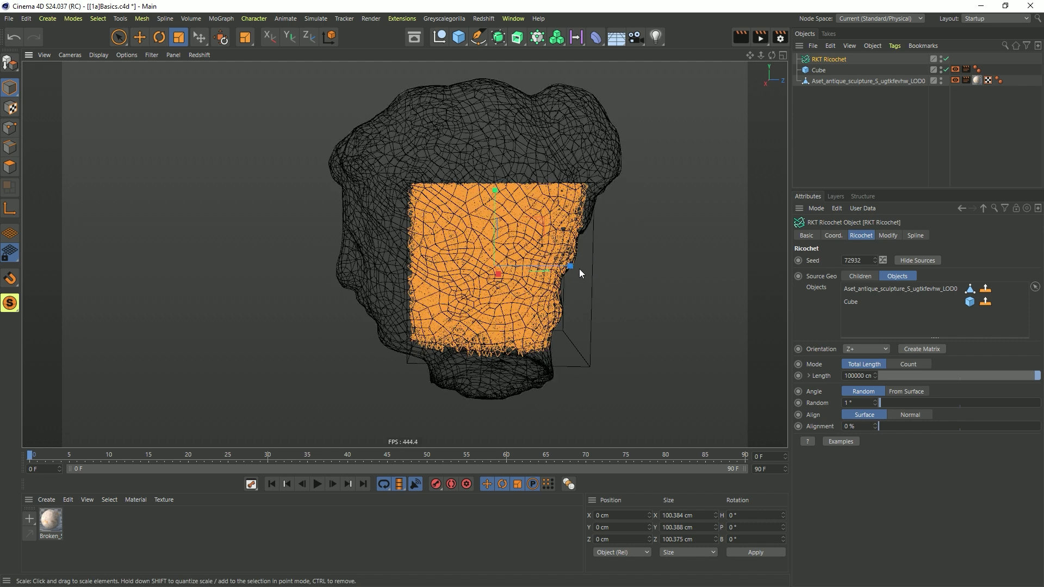
{"action": "left_click_drag", "start_coordinate": [487, 257], "coordinate": [532, 259], "text": "alt"}
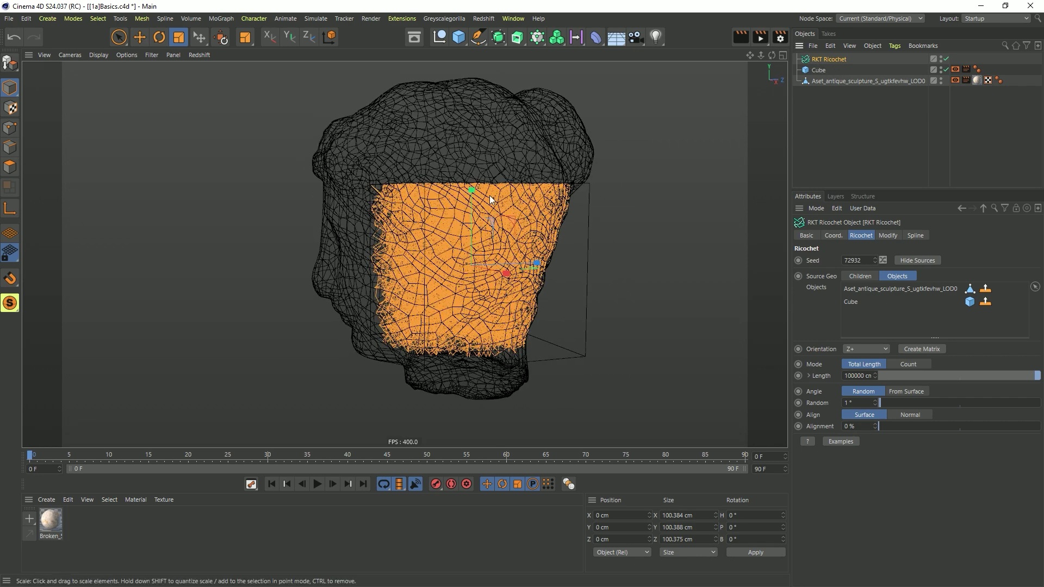
Move the RKT Ricochet object up to about Y 55.88 cm so the spline originates above the cube
{"action": "key", "text": "e"}
{"action": "left_click_drag", "start_coordinate": [471, 201], "coordinate": [486, 108]}
{"action": "left_click_drag", "start_coordinate": [468, 228], "coordinate": [511, 233], "text": "alt"}
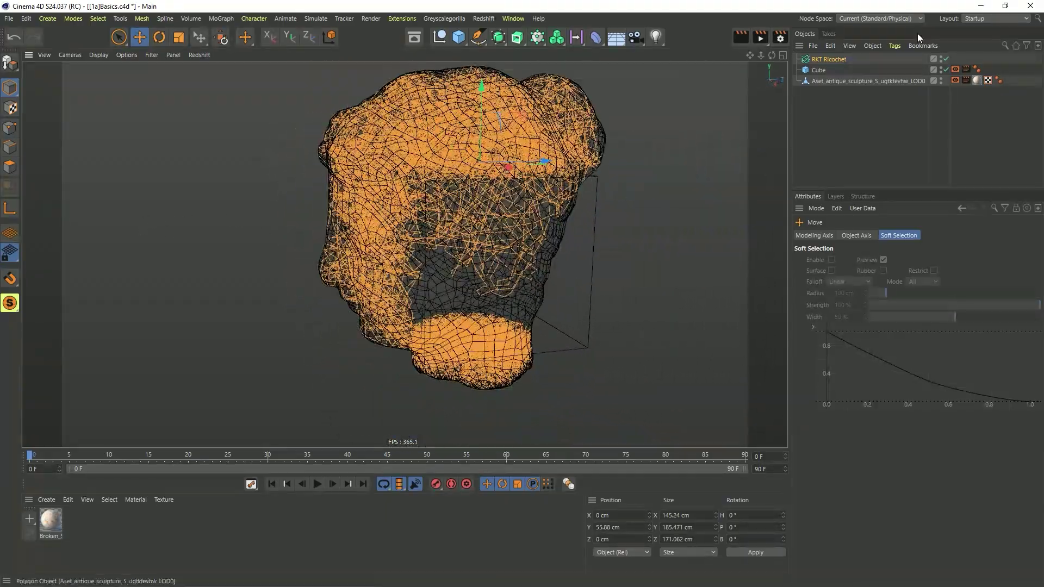
Move the cube to about Y 72.6 cm and Z 27.5 cm, and inspect the spline on RKT Ricochet
{"action": "left_click", "coordinate": [817, 70]}
{"action": "left_click_drag", "start_coordinate": [477, 196], "coordinate": [499, 72]}
{"action": "mouse_move", "coordinate": [532, 135]}
{"action": "left_mouse_down", "text": "alt"}
{"action": "mouse_move", "coordinate": [629, 131]}
{"action": "mouse_move", "coordinate": [567, 158]}
{"action": "mouse_move", "coordinate": [522, 142]}
{"action": "left_mouse_up", "text": "alt"}
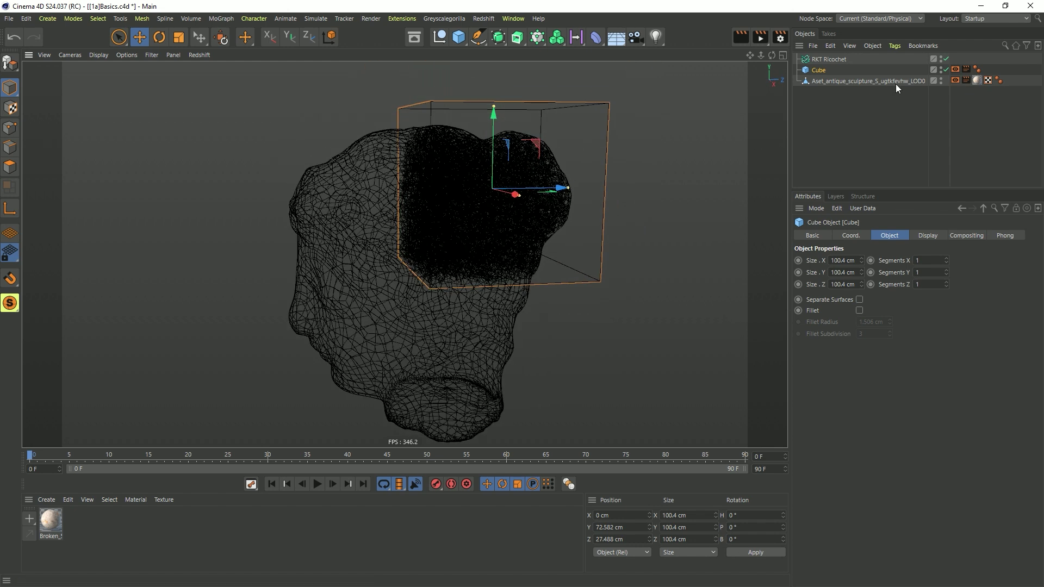
{"action": "left_click", "coordinate": [837, 58]}
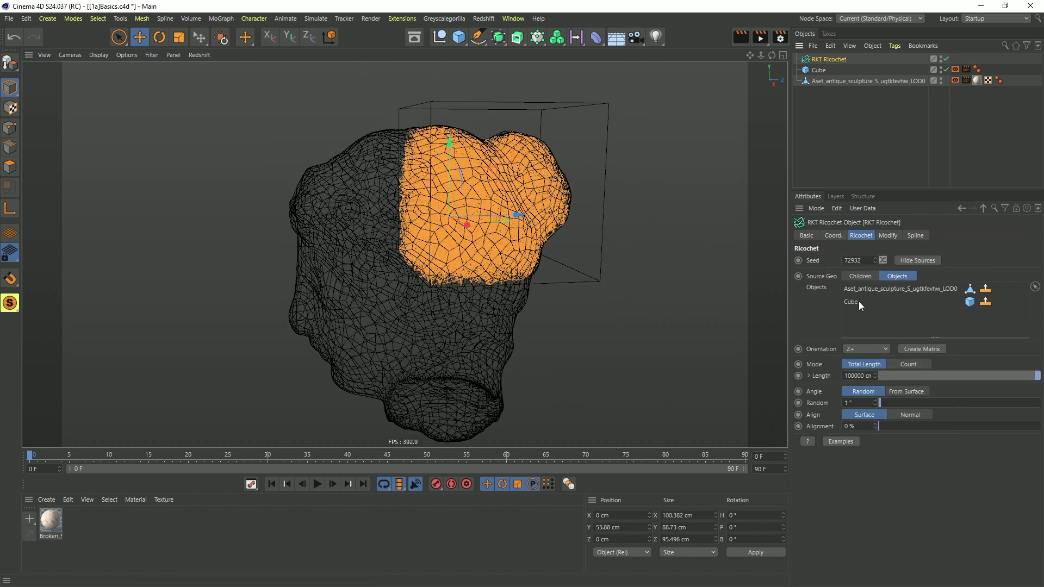
Place the cube inside a Subdivision Surface and reselect RKT Ricochet
{"action": "left_click", "coordinate": [820, 69]}
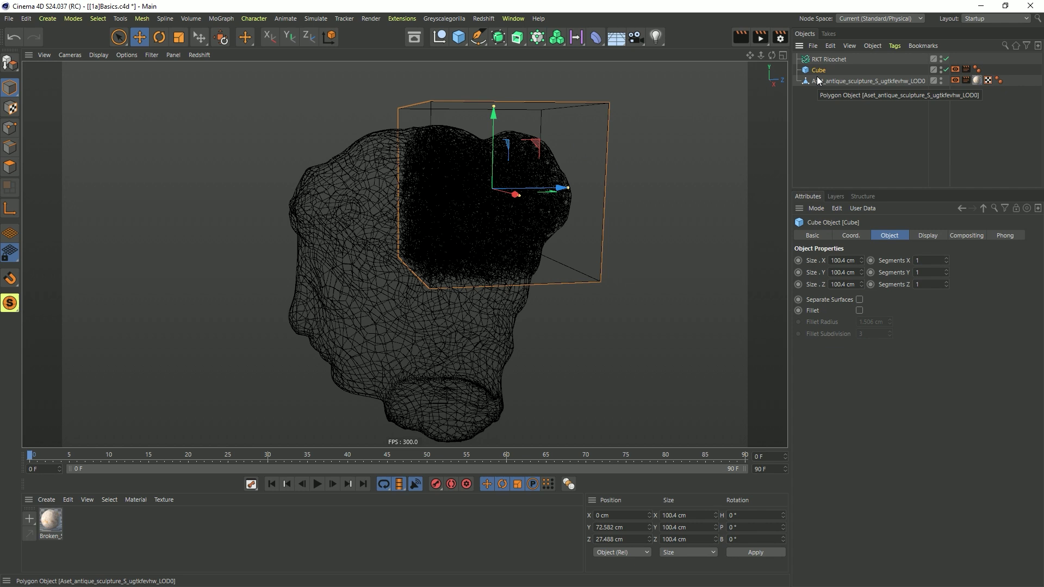
{"action": "left_click", "coordinate": [499, 46], "text": "alt"}
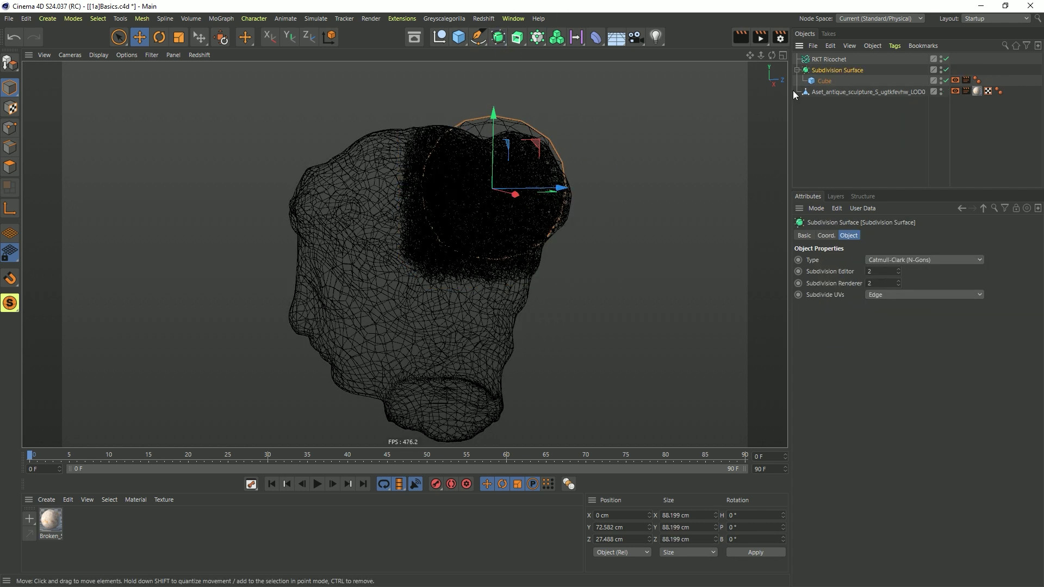
{"action": "left_click", "coordinate": [828, 59]}
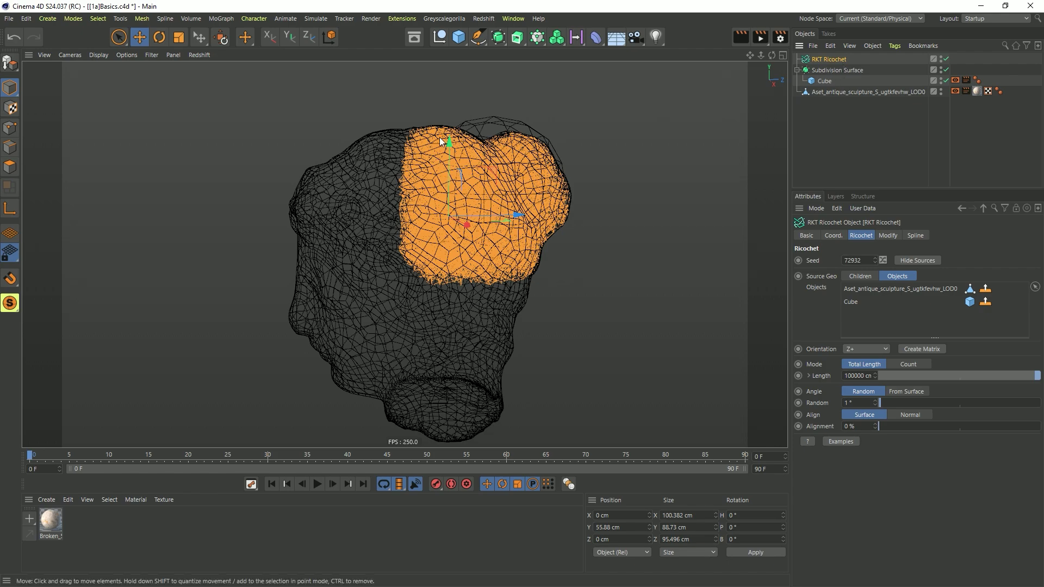
Take the cube out of the Subdivision Surface and delete the Subdivision Surface
{"action": "mouse_move", "coordinate": [485, 174]}
{"action": "left_mouse_down", "text": "alt"}
{"action": "mouse_move", "coordinate": [518, 123]}
{"action": "mouse_move", "coordinate": [618, 135]}
{"action": "mouse_move", "coordinate": [435, 168]}
{"action": "mouse_move", "coordinate": [565, 111]}
{"action": "left_mouse_up", "text": "alt"}
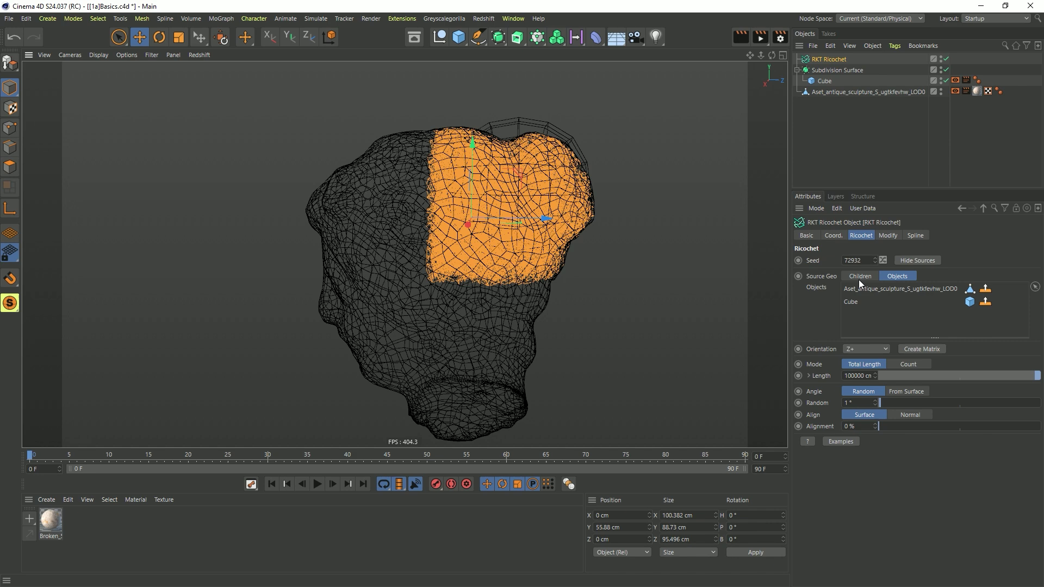
{"action": "left_click_drag", "start_coordinate": [474, 231], "coordinate": [518, 208], "text": "alt"}
{"action": "scroll", "coordinate": [478, 249], "scroll_direction": "down", "scroll_amount": 1}
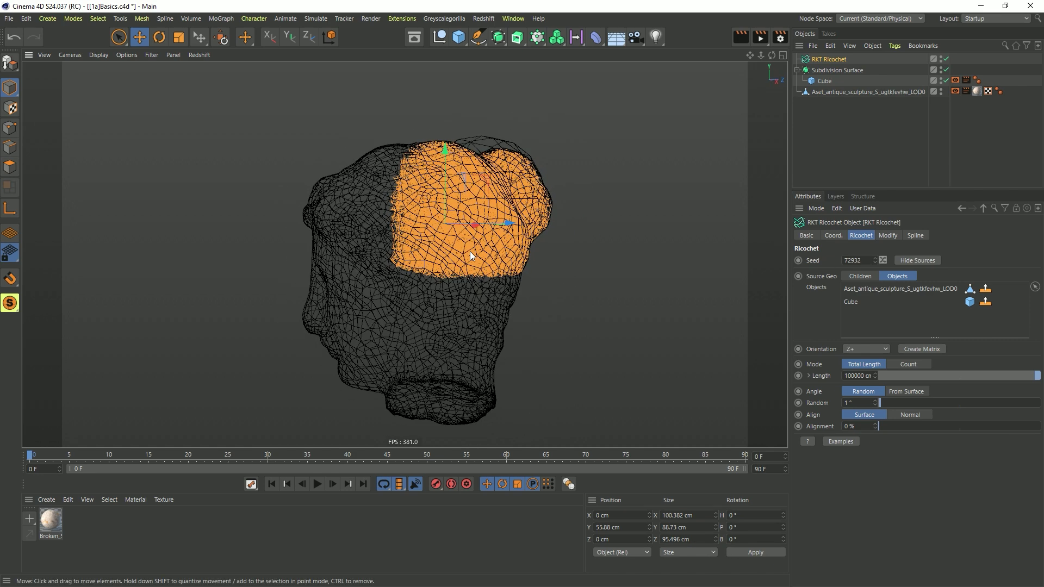
{"action": "left_click_drag", "start_coordinate": [470, 251], "coordinate": [512, 276], "text": "alt"}
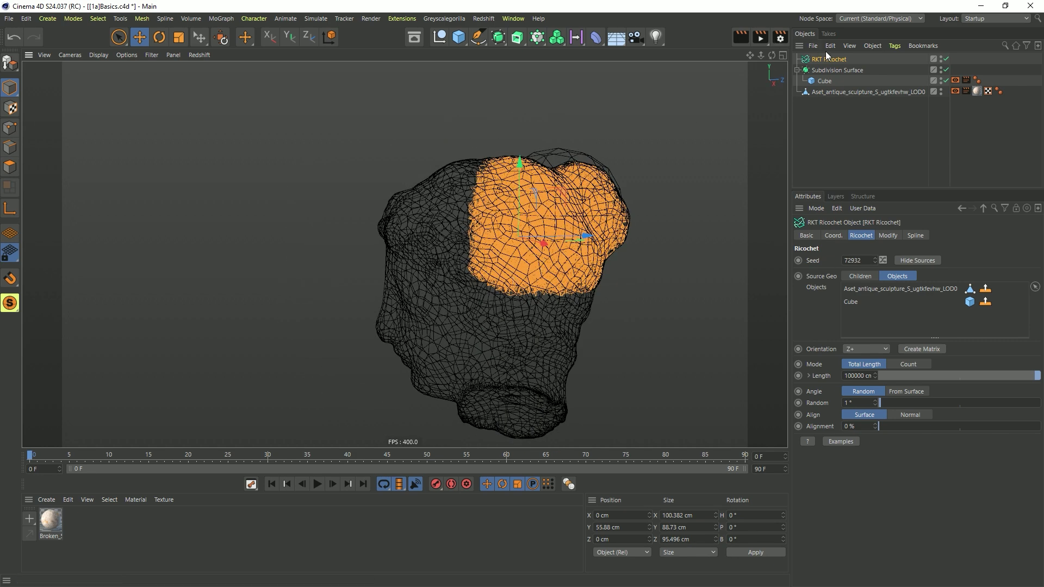
{"action": "left_click_drag", "start_coordinate": [824, 81], "coordinate": [821, 89]}
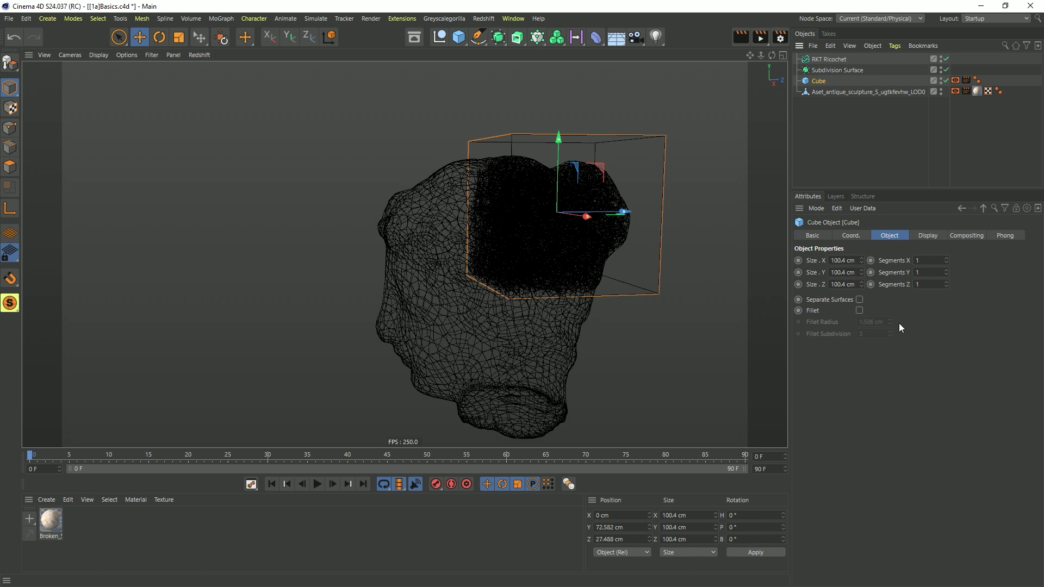
{"action": "key", "text": "Delete"}
Remove the cube from RKT Ricochet's source objects and disable the cube in the scene
{"action": "left_click", "coordinate": [827, 59]}
{"action": "left_click", "coordinate": [856, 301]}
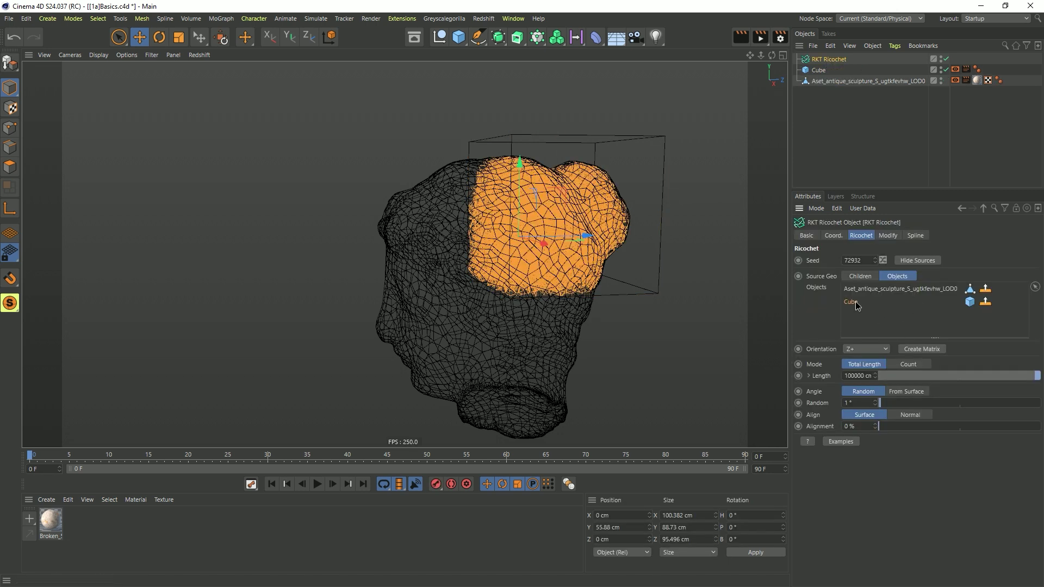
{"action": "key", "text": "Delete"}
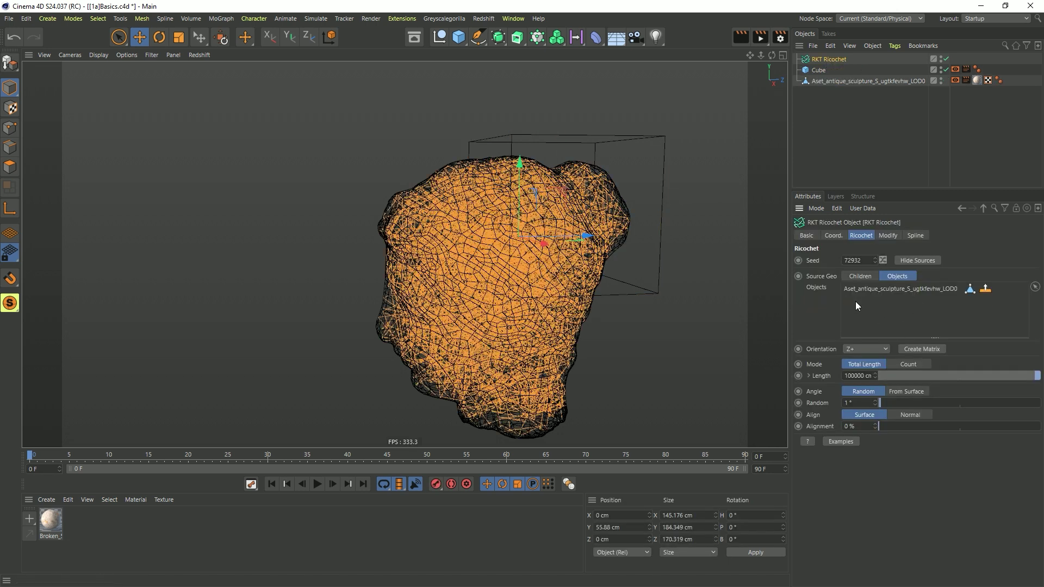
{"action": "left_click", "coordinate": [946, 70]}
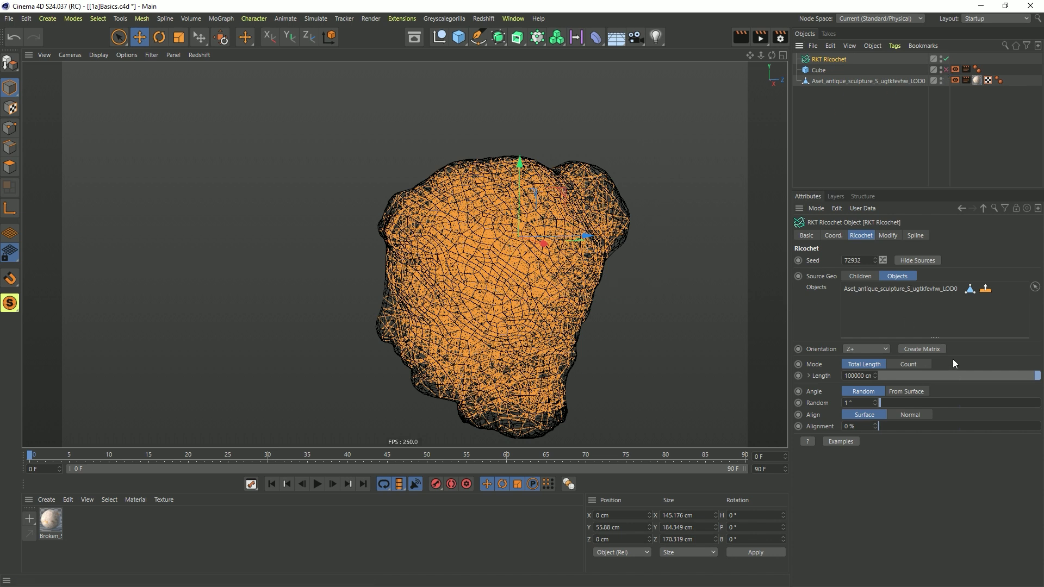
Set the spline's total length to about 2659 cm and move RKT Ricochet outside the sculpture's face to about Y 7 cm, Z -259 cm
{"action": "left_click", "coordinate": [921, 376]}
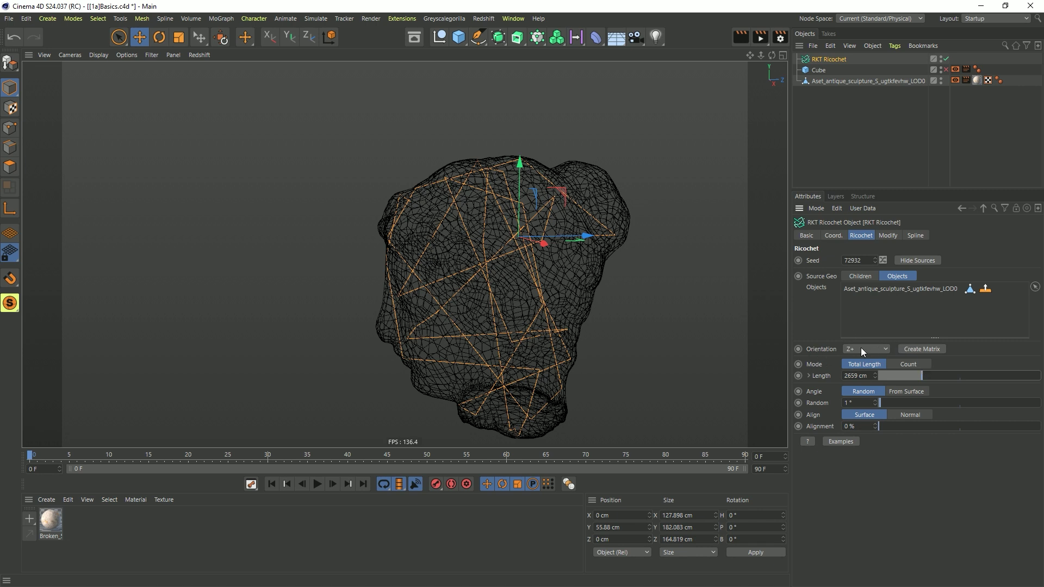
{"action": "left_click_drag", "start_coordinate": [526, 241], "coordinate": [544, 231], "text": "alt"}
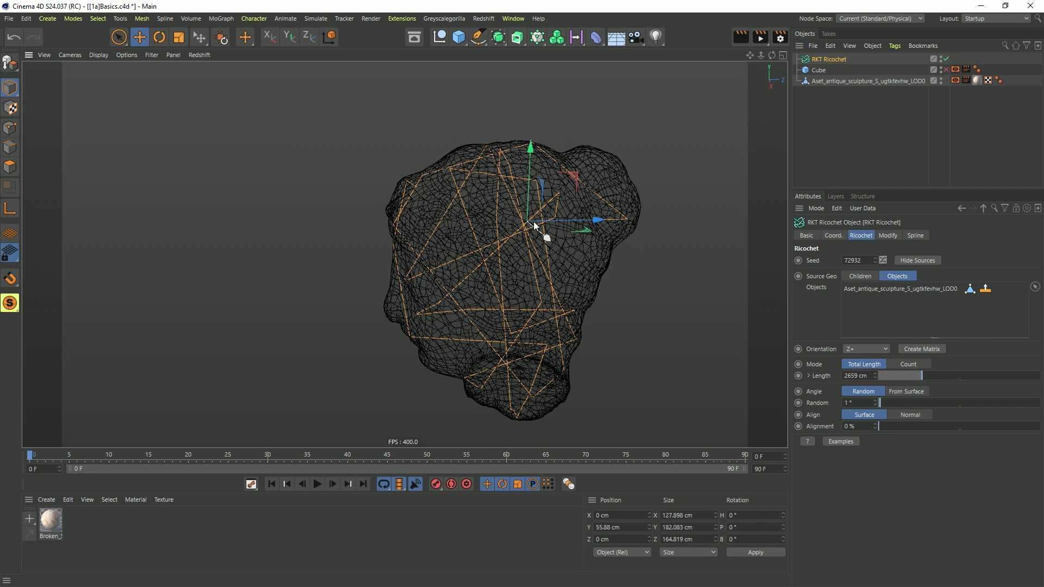
{"action": "left_click_drag", "start_coordinate": [575, 178], "coordinate": [190, 260]}
{"action": "middle_click_drag", "start_coordinate": [349, 288], "coordinate": [463, 264], "text": "alt"}
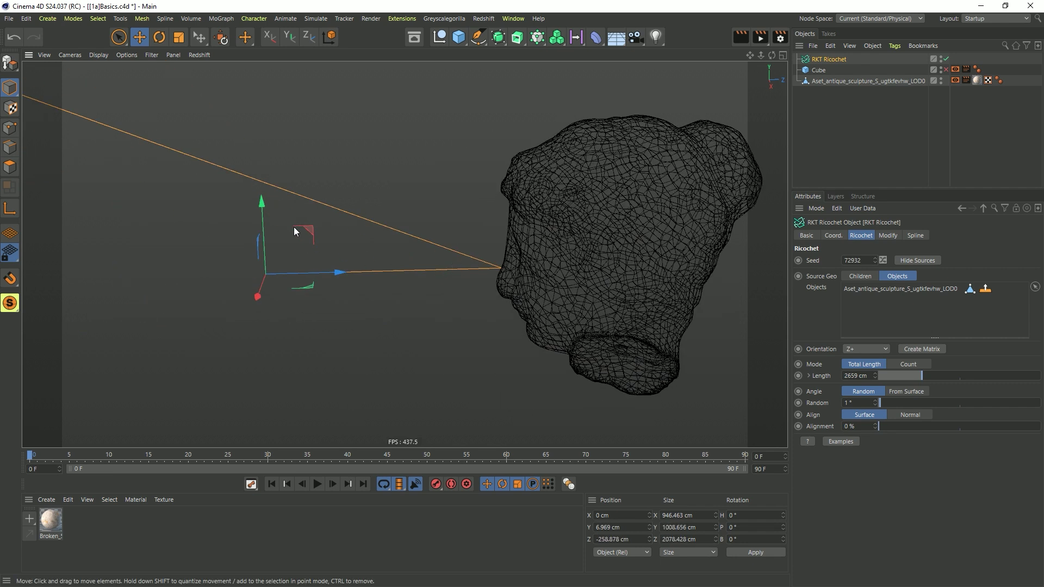
Set the random angle to 0° and aim RKT Ricochet at the face from about Y 2.7 cm with a pitch of about 5.9°
{"action": "left_click_drag", "start_coordinate": [886, 405], "coordinate": [873, 405]}
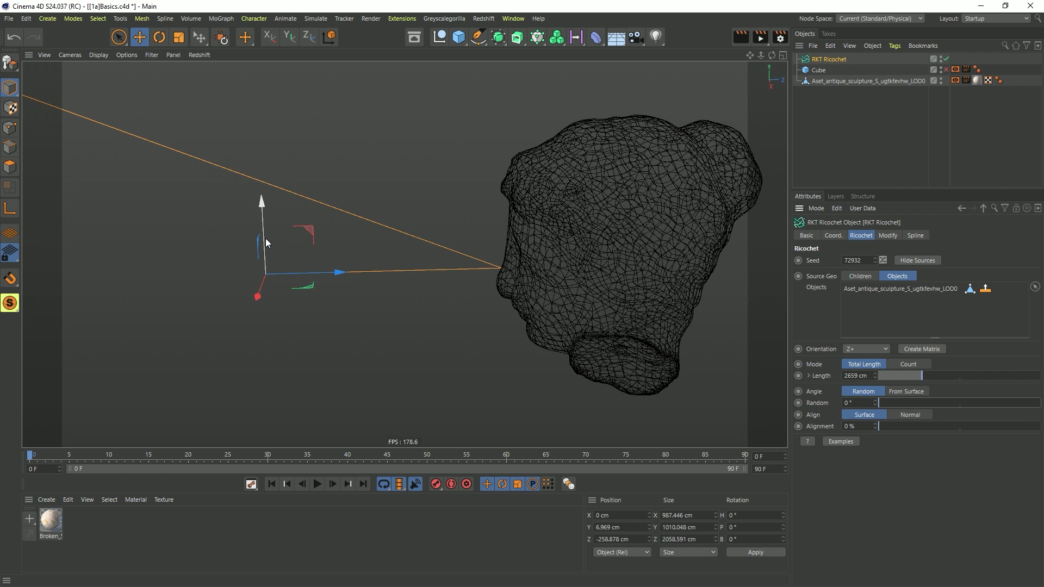
{"action": "left_click_drag", "start_coordinate": [262, 213], "coordinate": [318, 216]}
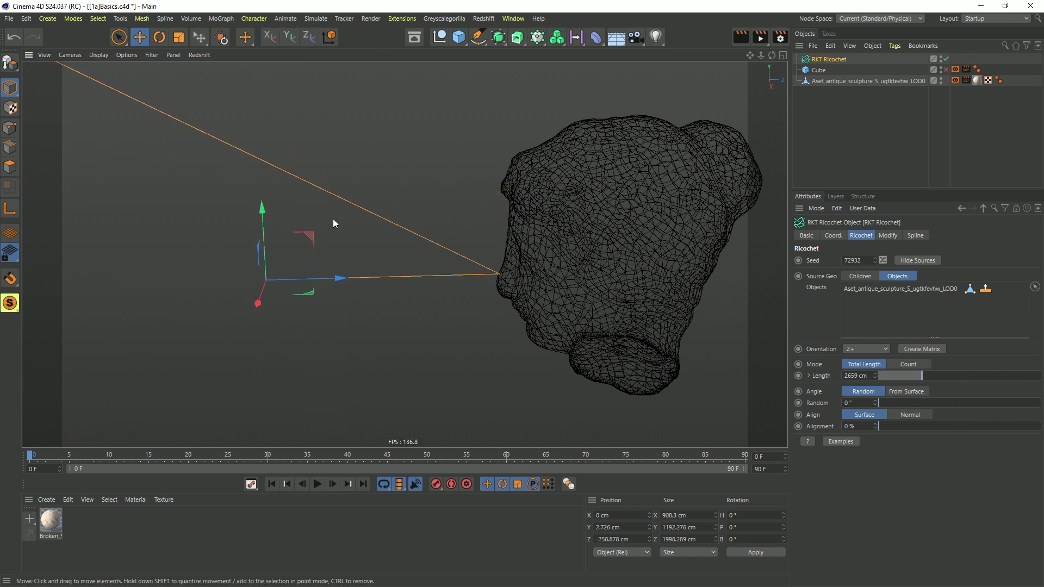
{"action": "key", "text": "r"}
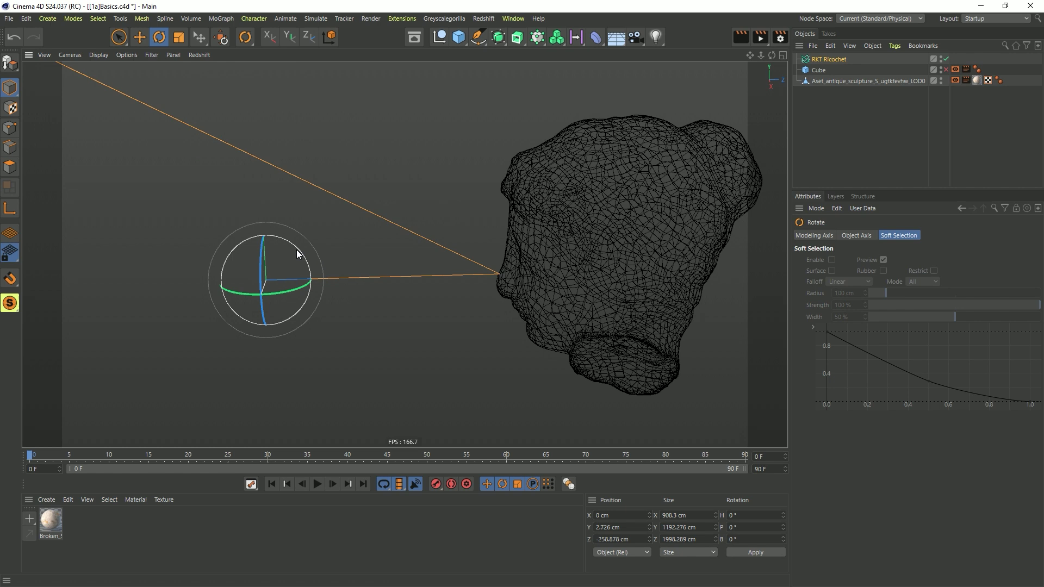
{"action": "mouse_move", "coordinate": [296, 249]}
{"action": "left_mouse_down"}
{"action": "mouse_move", "coordinate": [278, 240]}
{"action": "mouse_move", "coordinate": [296, 236]}
{"action": "mouse_move", "coordinate": [285, 249]}
{"action": "mouse_move", "coordinate": [293, 236]}
{"action": "mouse_move", "coordinate": [322, 261]}
{"action": "left_mouse_up"}
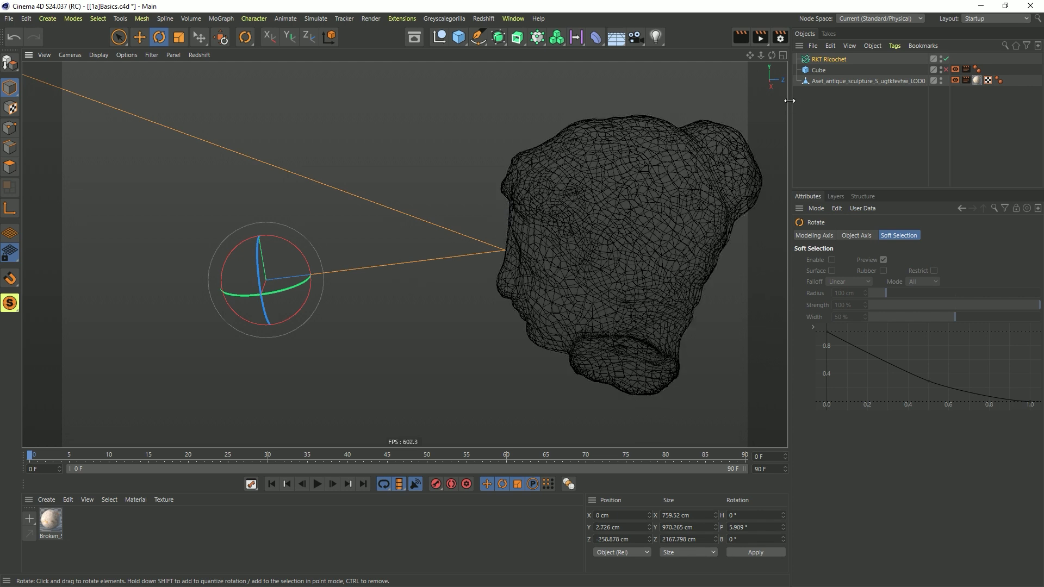
Set RKT Ricochet's orientation to X+ and switch its source geometry to Children
{"action": "left_click", "coordinate": [820, 60]}
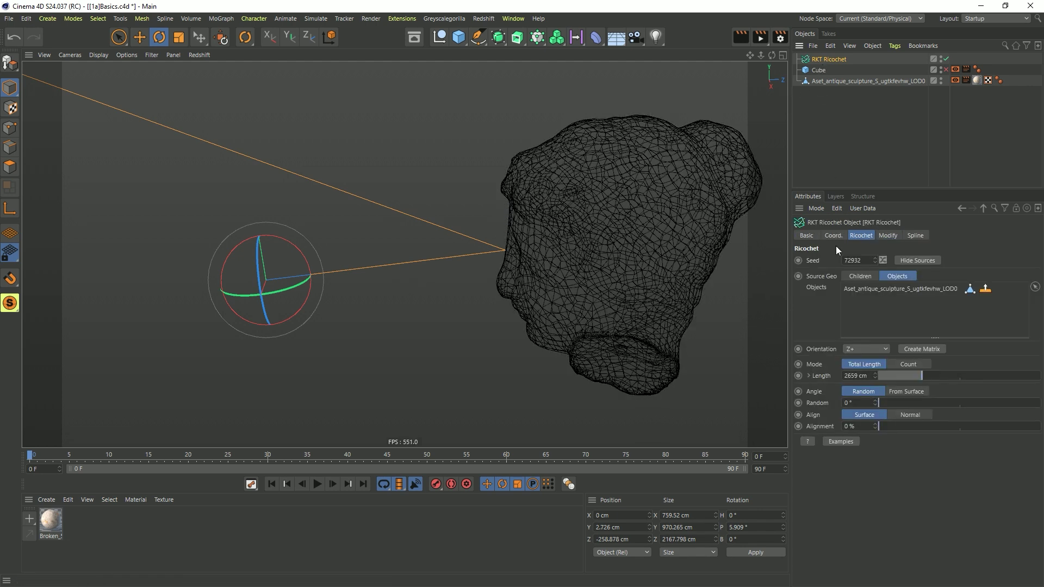
{"action": "left_click", "coordinate": [850, 351]}
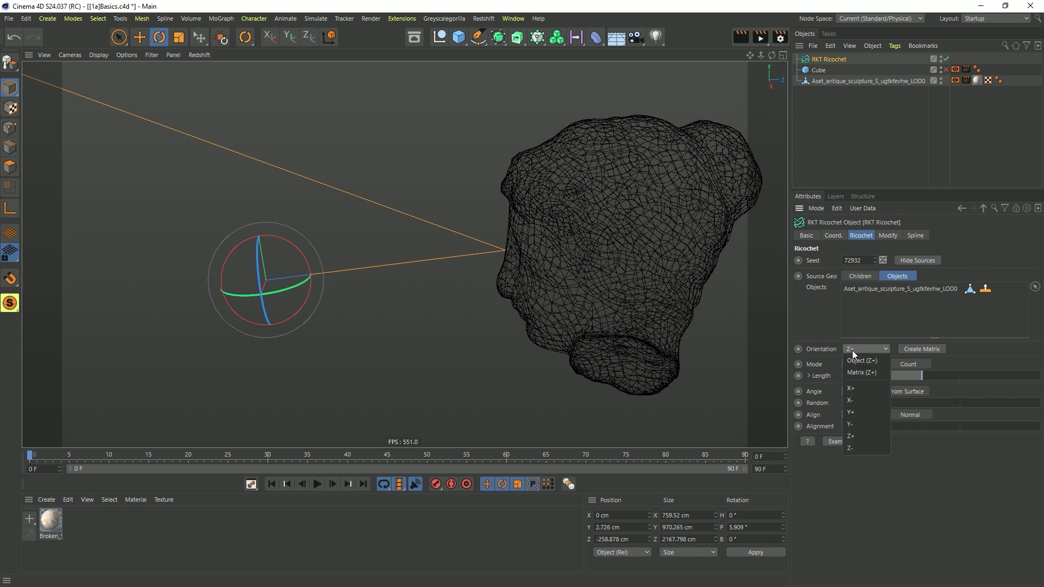
{"action": "left_click", "coordinate": [867, 387]}
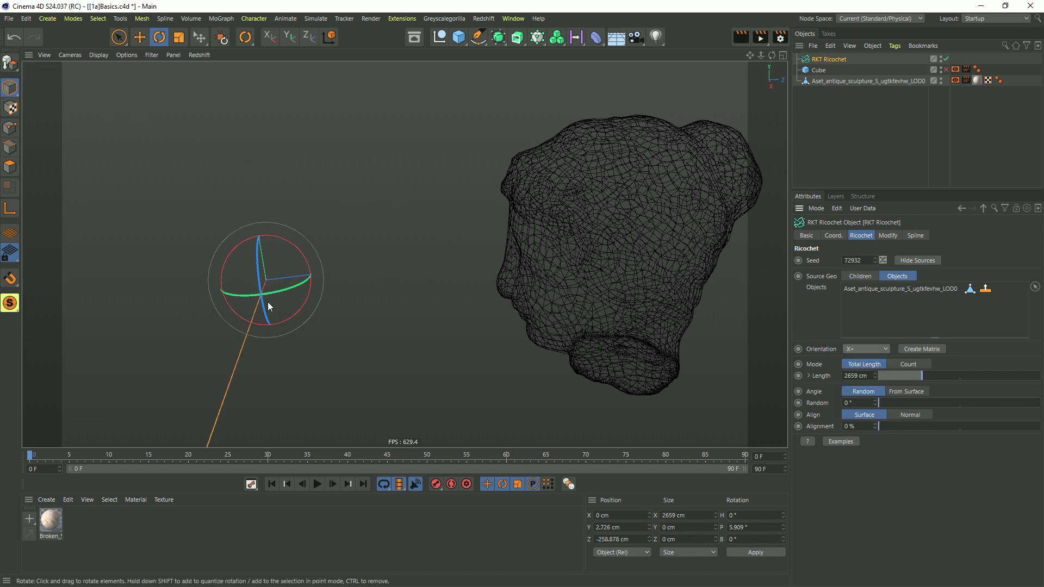
{"action": "left_click", "coordinate": [873, 350]}
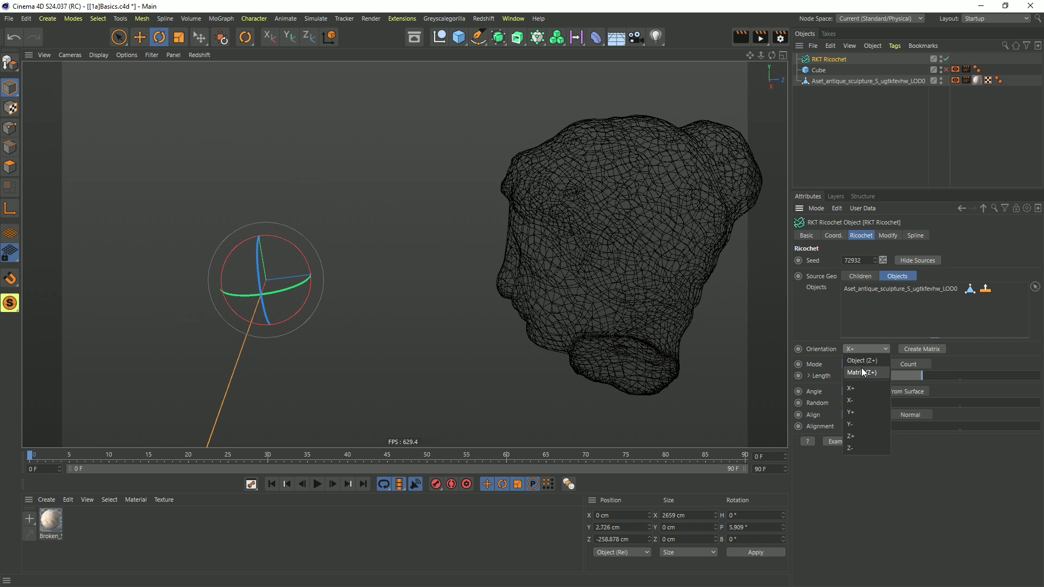
{"action": "left_click", "coordinate": [959, 355]}
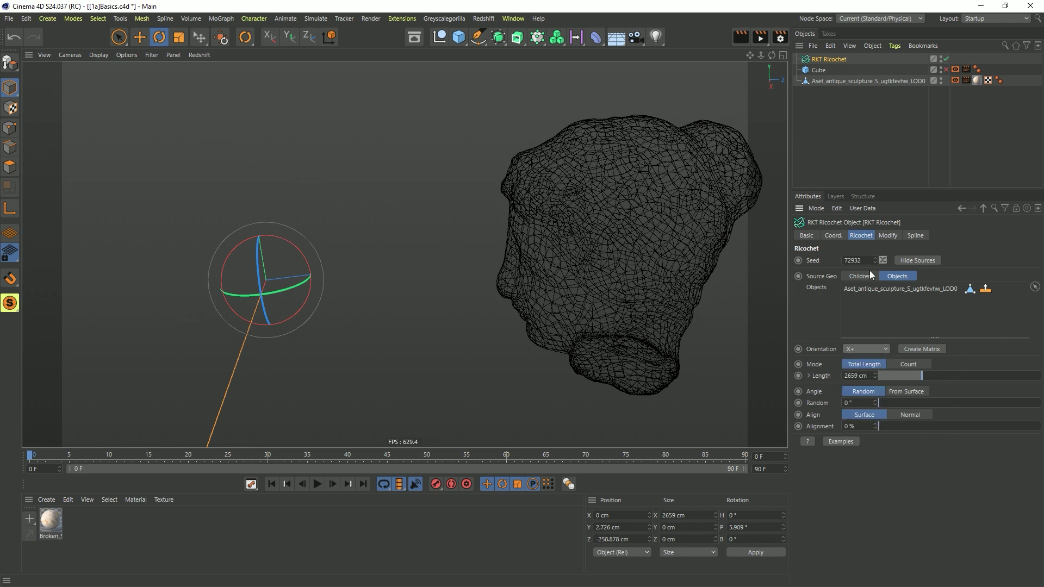
{"action": "left_click", "coordinate": [864, 278]}
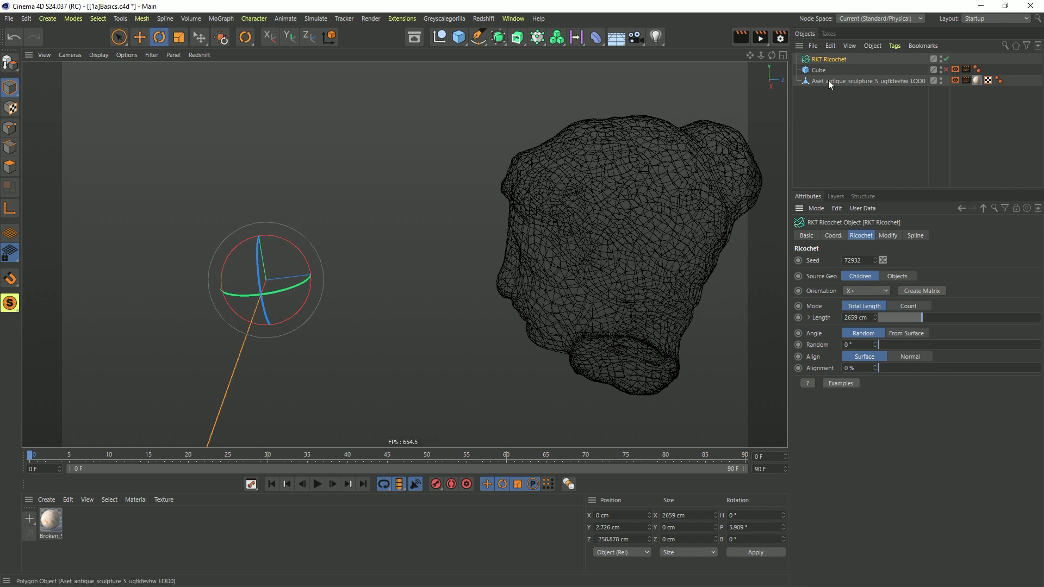
{"action": "left_click_drag", "start_coordinate": [828, 80], "coordinate": [827, 59]}
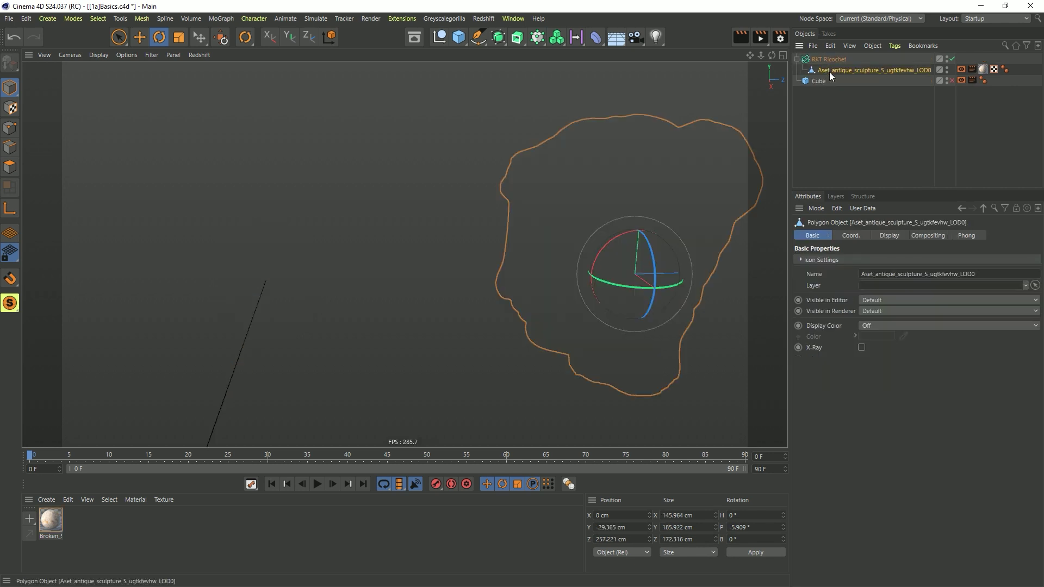
{"action": "key", "text": "ctrl+z"}
{"action": "key", "text": "ctrl+z"}
Reset RKT Ricochet's position and rotation to zero, and make the sculpture its child
{"action": "left_click", "coordinate": [828, 58]}
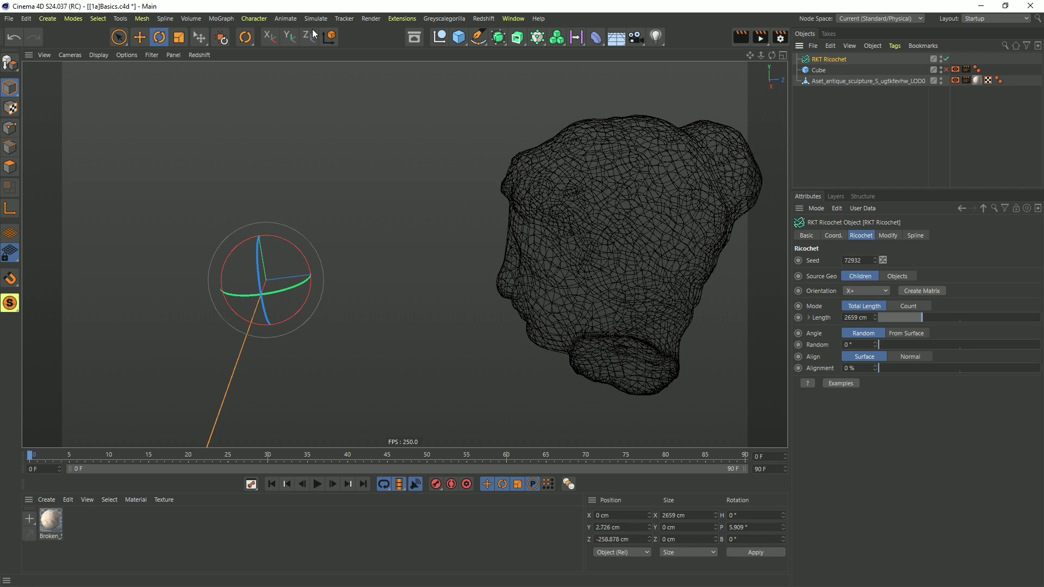
{"action": "key", "text": "ctrl+z"}
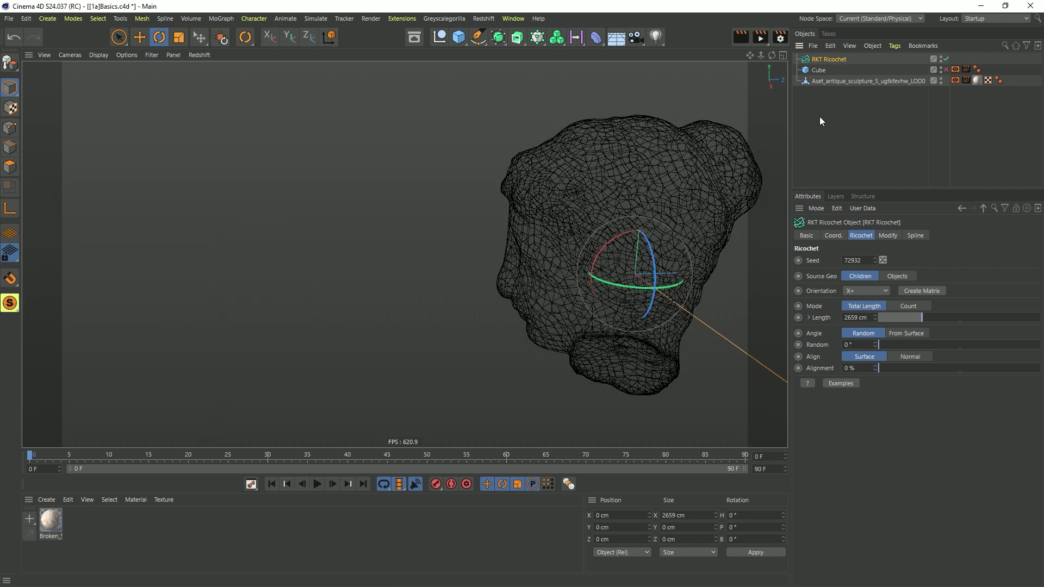
{"action": "left_click_drag", "start_coordinate": [830, 82], "coordinate": [828, 60]}
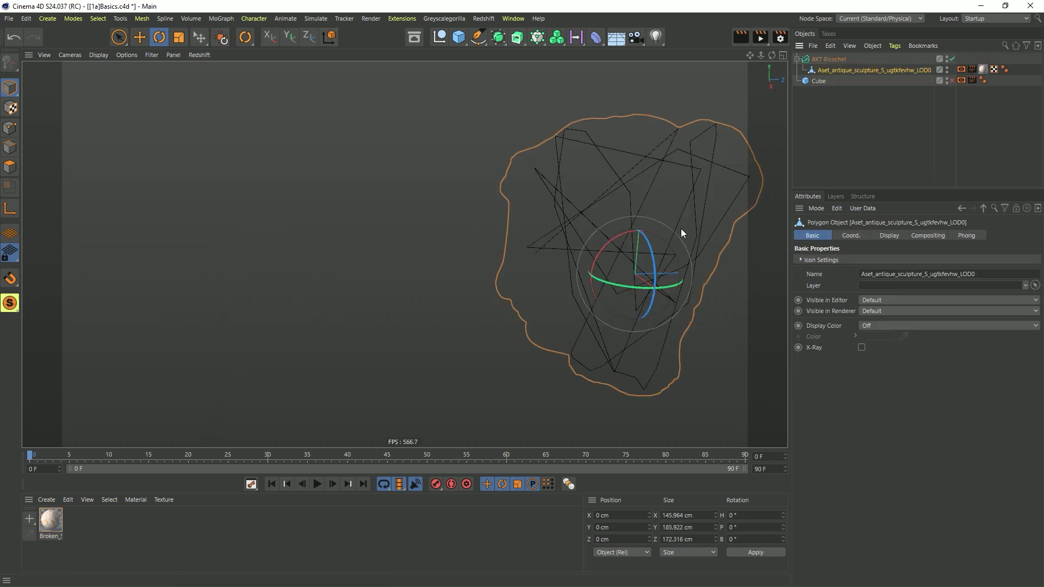
{"action": "mouse_move", "coordinate": [641, 285]}
{"action": "left_mouse_down"}
{"action": "mouse_move", "coordinate": [592, 281]}
{"action": "mouse_move", "coordinate": [580, 305]}
{"action": "mouse_move", "coordinate": [633, 299]}
{"action": "mouse_move", "coordinate": [629, 152]}
{"action": "left_mouse_up"}
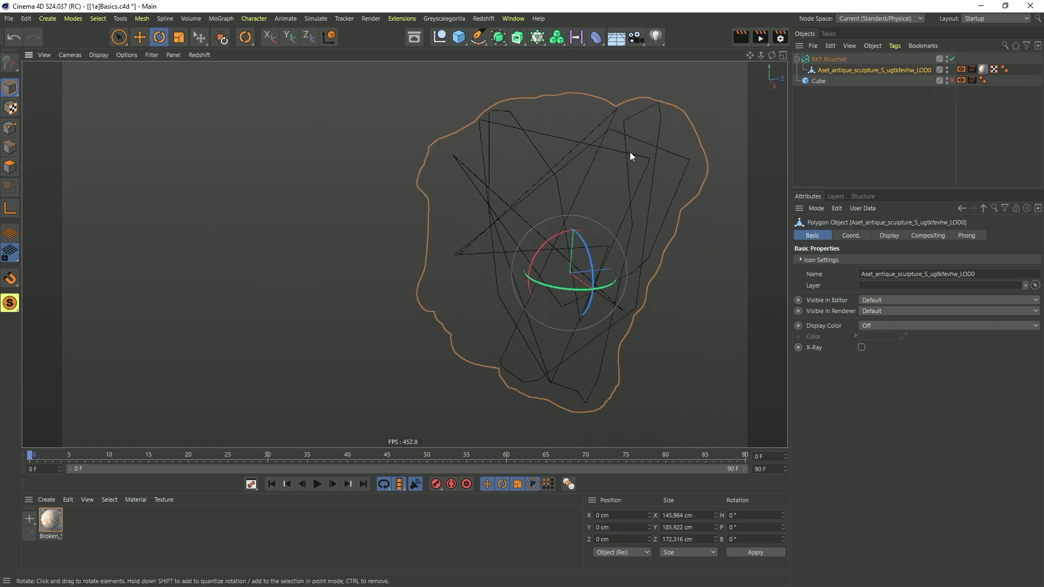
{"action": "left_click", "coordinate": [818, 60]}
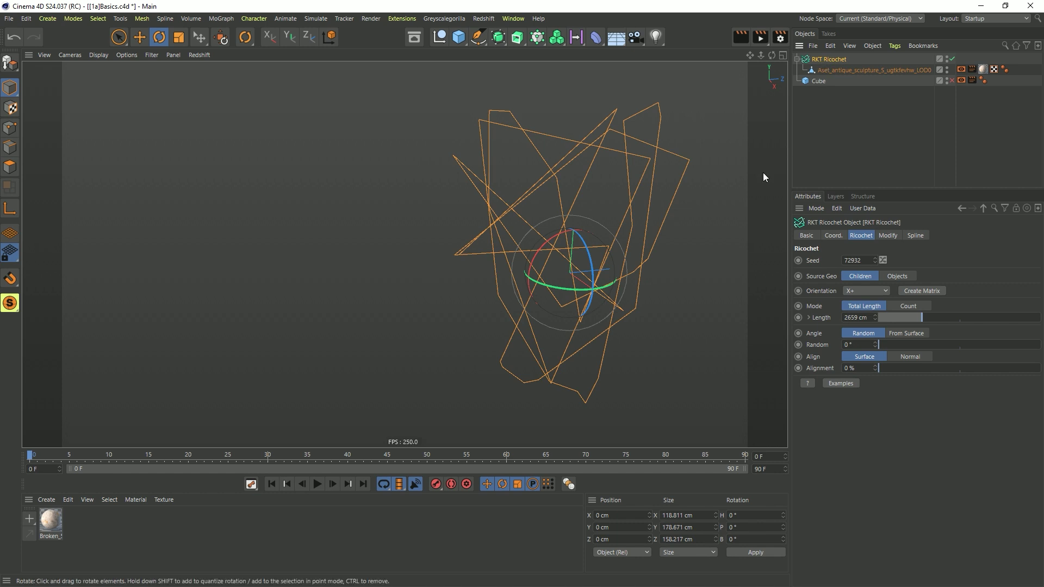
Try rotating RKT Ricochet together with its child sculpture and undo the rotations
{"action": "left_click_drag", "start_coordinate": [589, 253], "coordinate": [581, 224]}
{"action": "key", "text": "ctrl+z"}
{"action": "left_click_drag", "start_coordinate": [586, 238], "coordinate": [578, 242]}
{"action": "key", "text": "ctrl+z"}
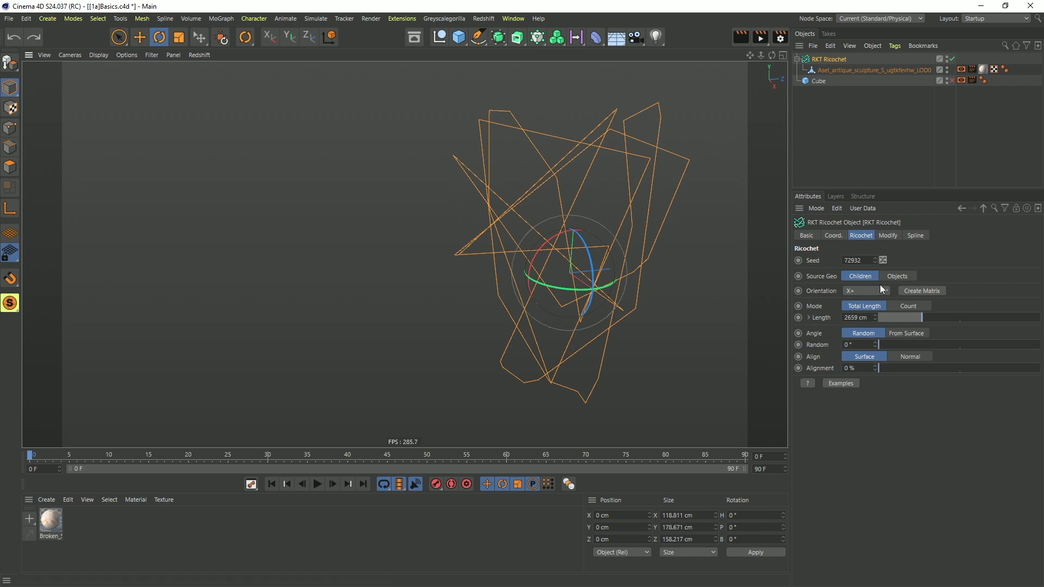
Set the orientation to Object (Z+) with a newly created linked null, and move the null to about Y 25.9 cm, Z -35.3 cm
{"action": "left_click", "coordinate": [853, 291]}
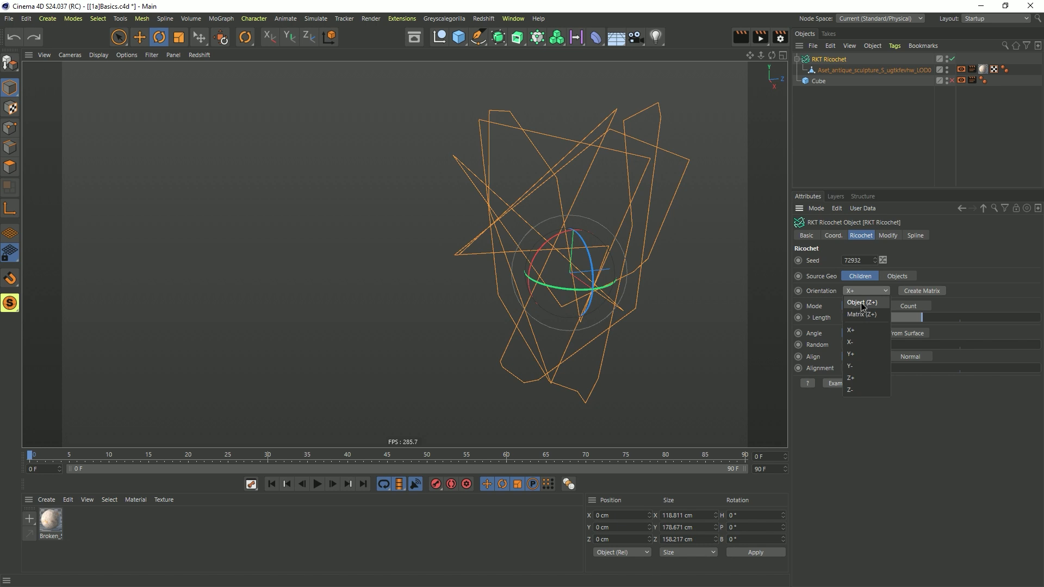
{"action": "left_click", "coordinate": [865, 303]}
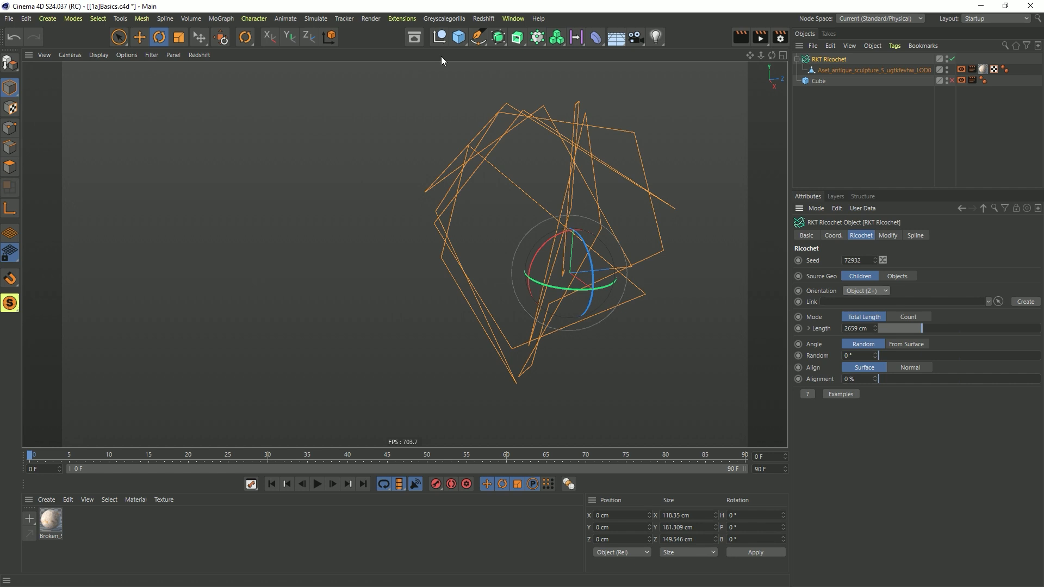
{"action": "left_click", "coordinate": [1025, 302]}
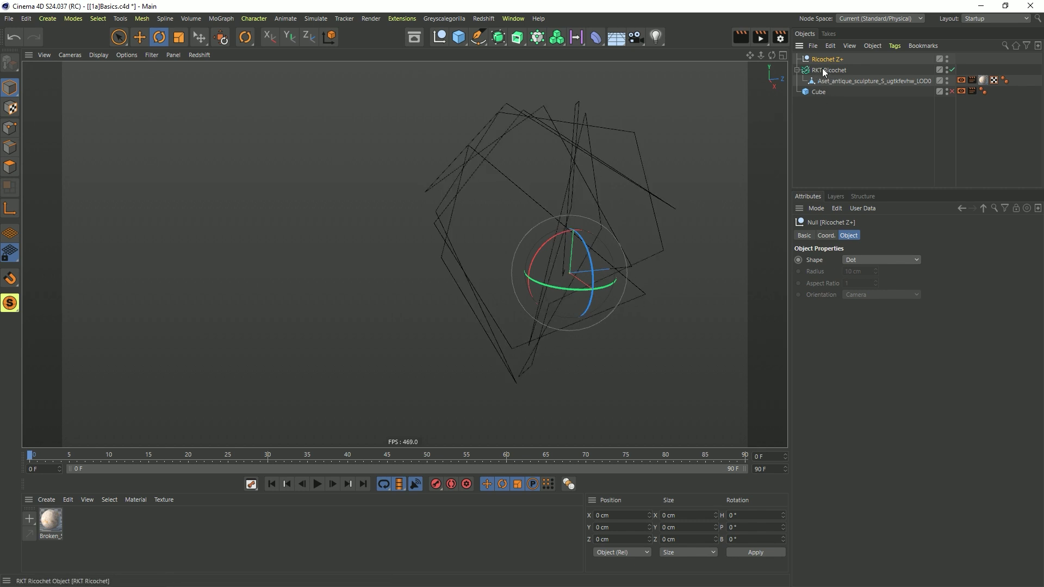
{"action": "key", "text": "e"}
{"action": "left_click_drag", "start_coordinate": [616, 230], "coordinate": [565, 190]}
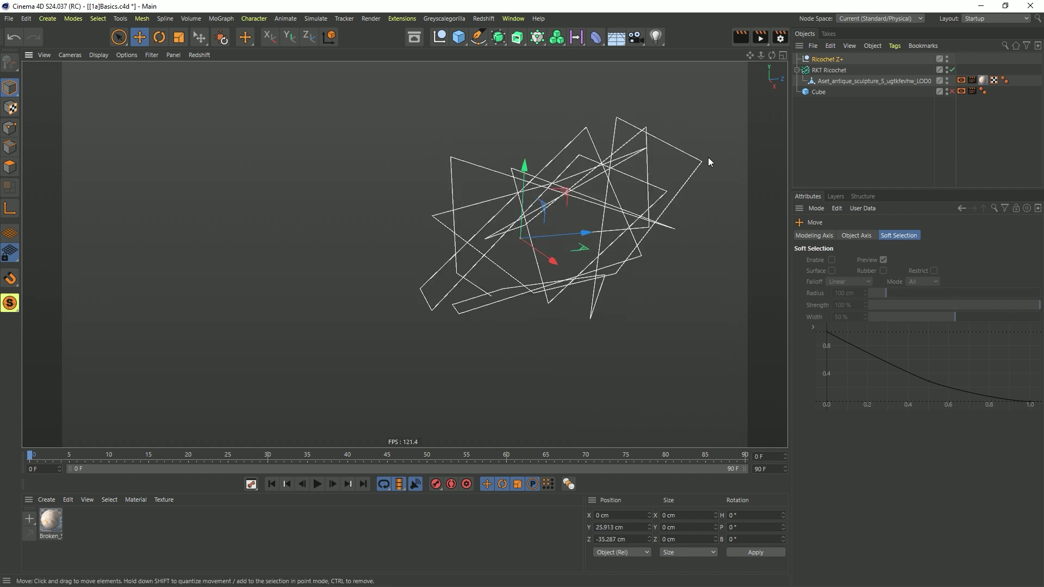
Set RKT Ricochet's total spline length to 100000 cm
{"action": "left_click", "coordinate": [828, 69]}
{"action": "left_click_drag", "start_coordinate": [918, 328], "coordinate": [1039, 329]}
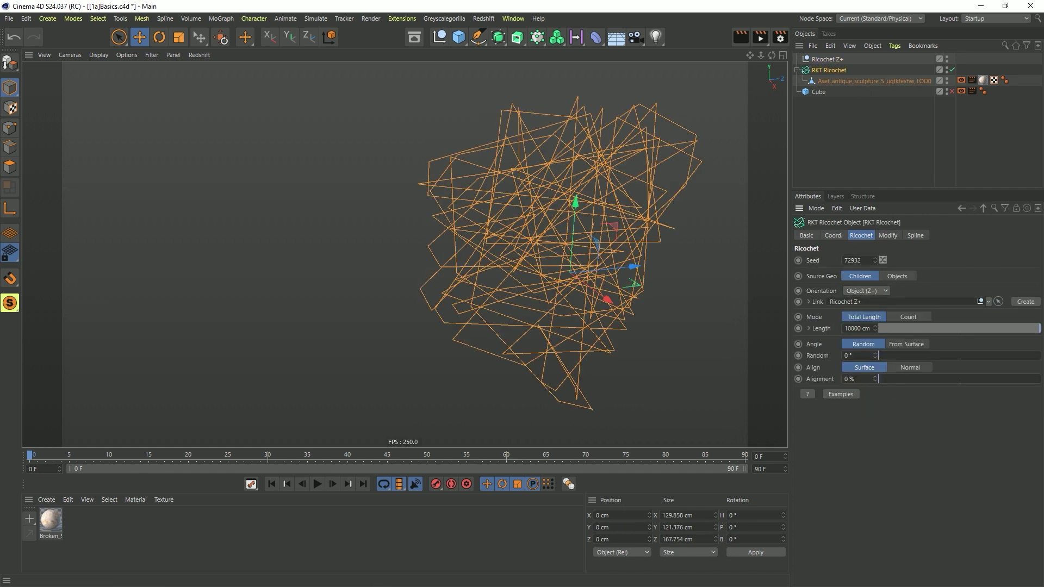
{"action": "left_click", "coordinate": [851, 328]}
{"action": "type", "text": "0"}
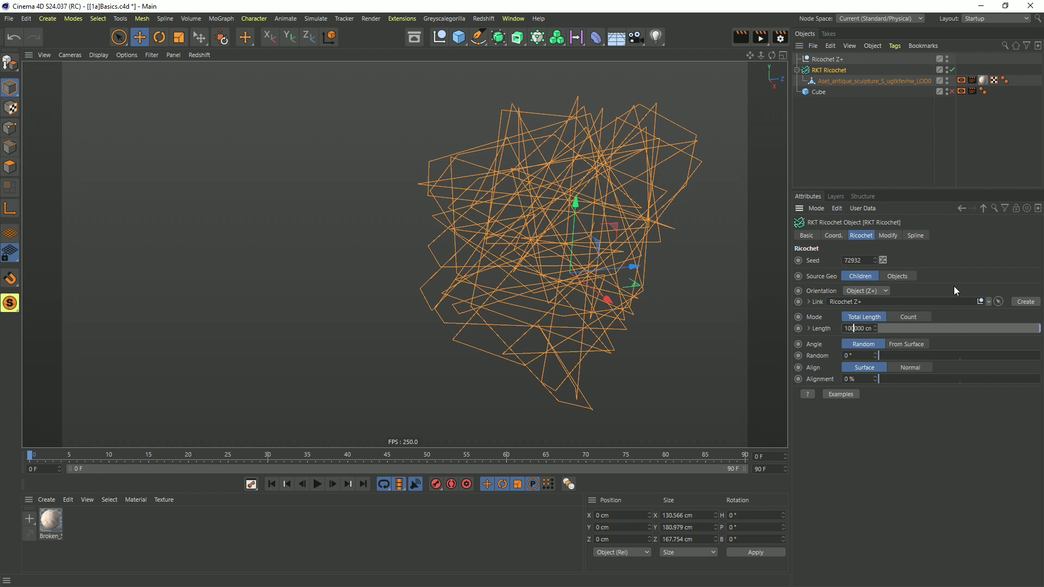
{"action": "key", "text": "Return"}
Move the linked orientation null to about Y 14.3 cm and Z -37.1 cm
{"action": "left_click", "coordinate": [824, 60]}
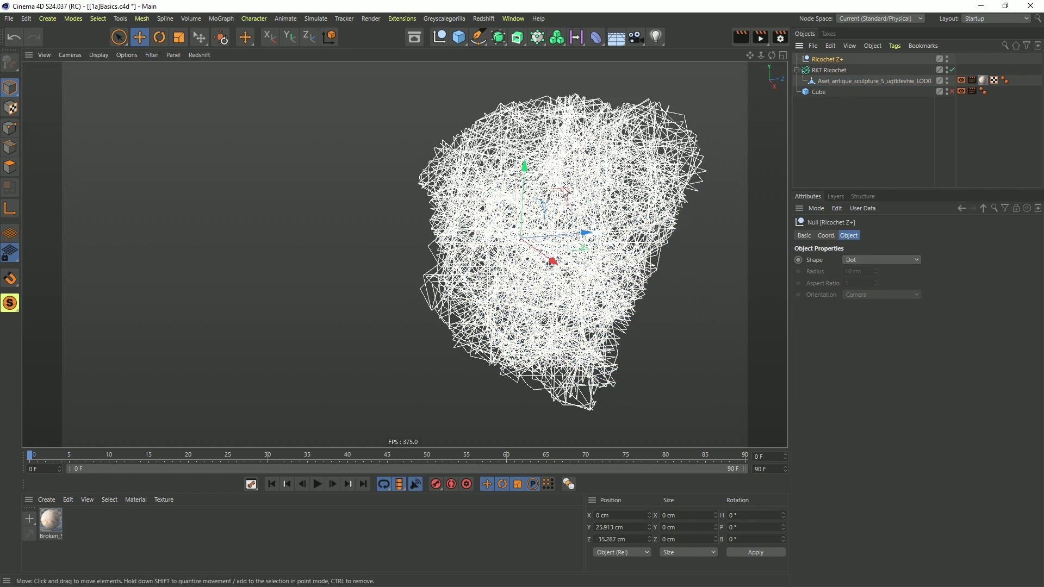
{"action": "left_click_drag", "start_coordinate": [564, 189], "coordinate": [575, 224]}
{"action": "key", "text": "x"}
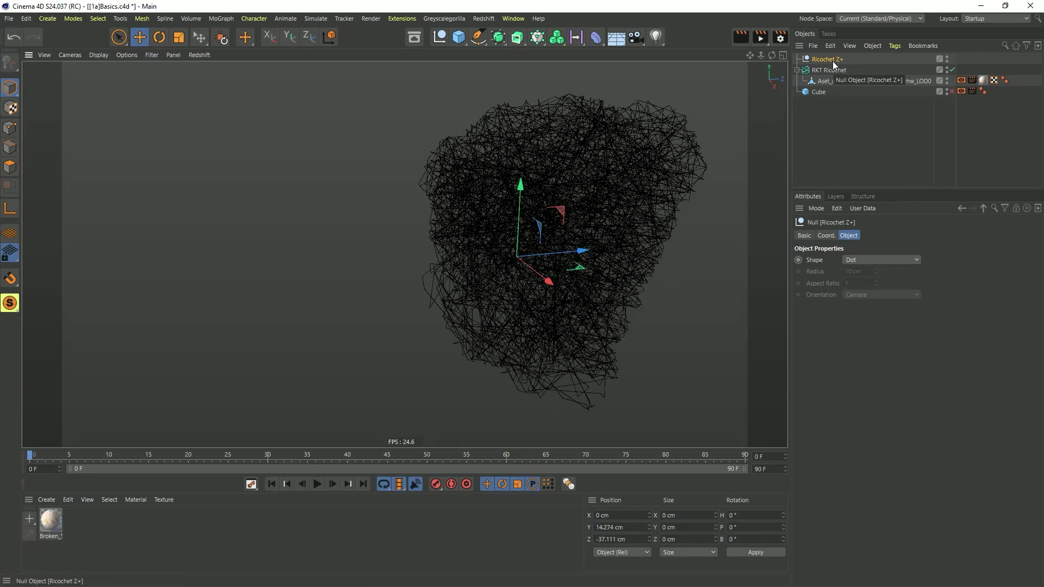
Set RKT Ricochet's orientation to the fixed Z+ axis
{"action": "left_click", "coordinate": [831, 70]}
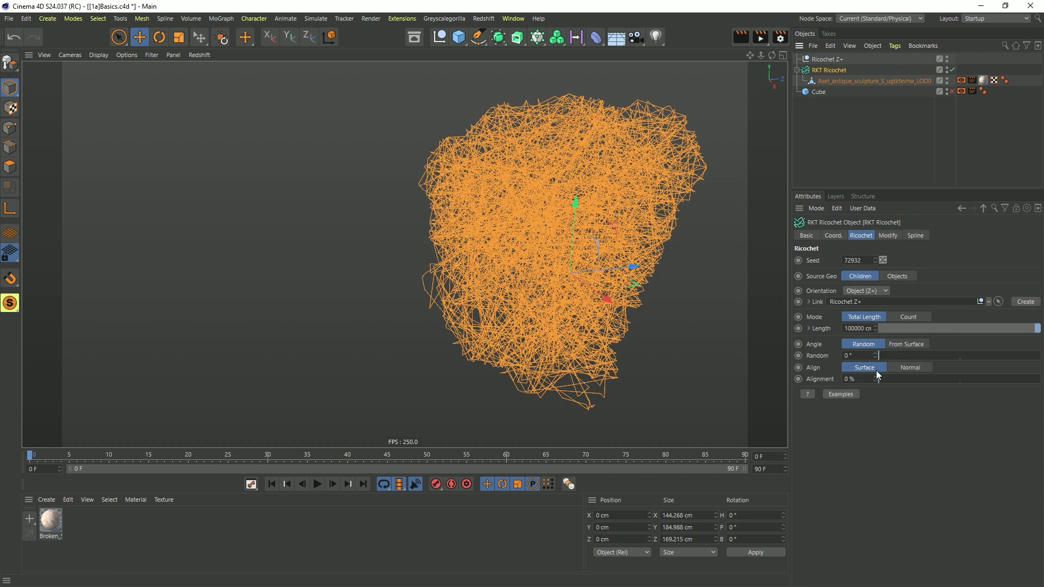
{"action": "left_click", "coordinate": [859, 291]}
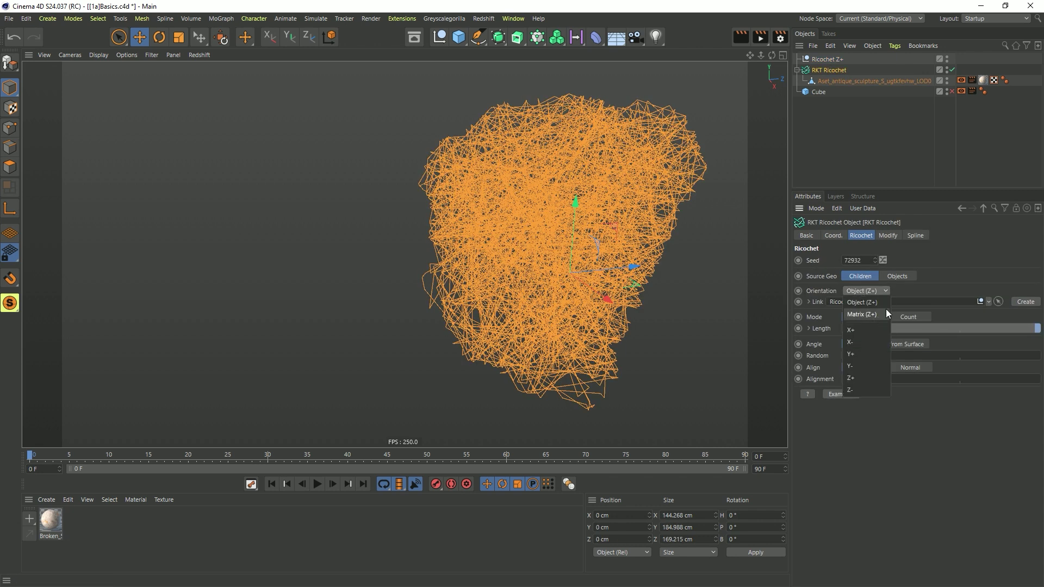
{"action": "left_click", "coordinate": [942, 264]}
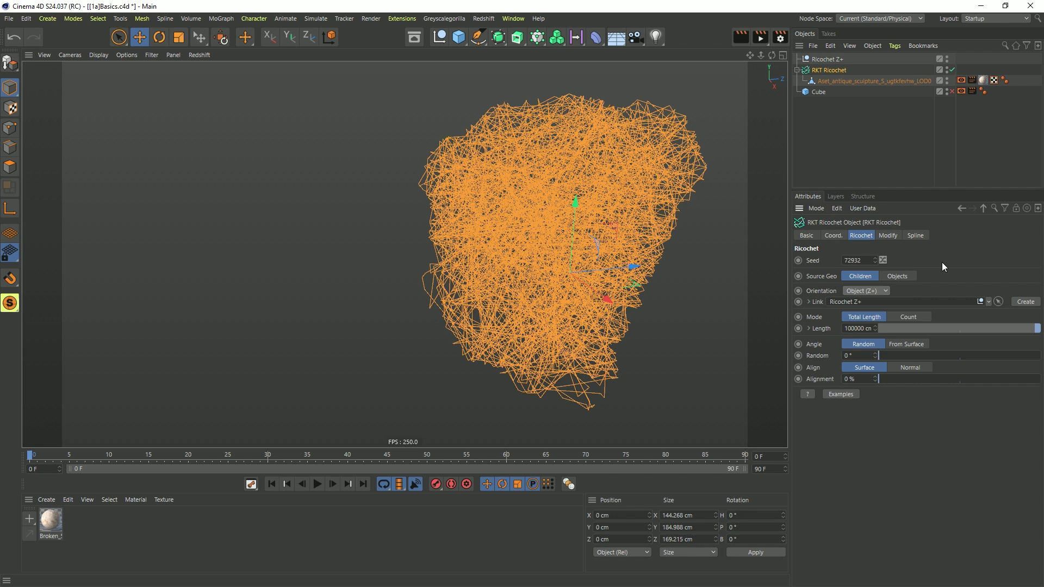
{"action": "left_click", "coordinate": [865, 292]}
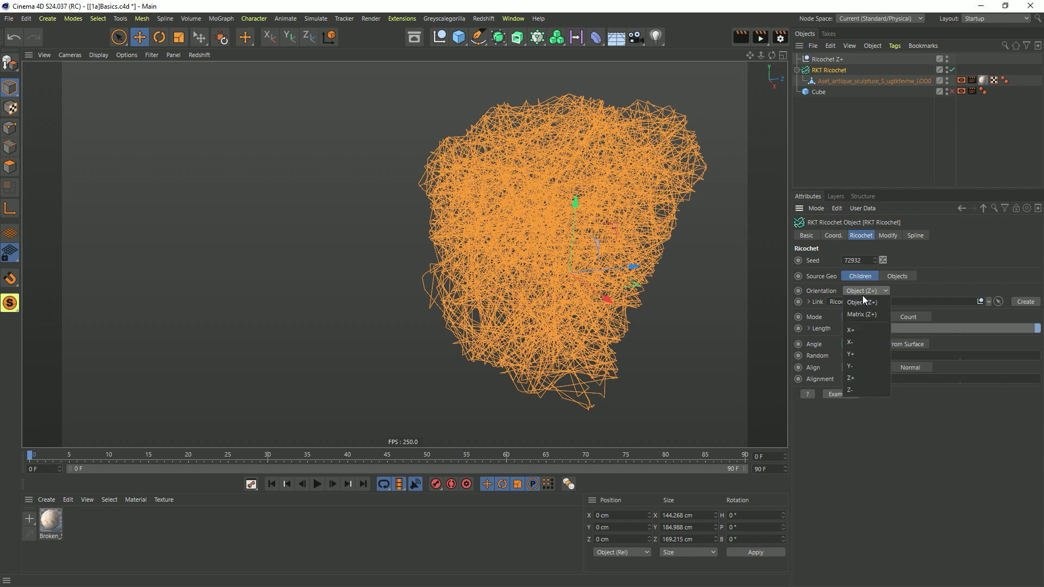
{"action": "left_click", "coordinate": [861, 379]}
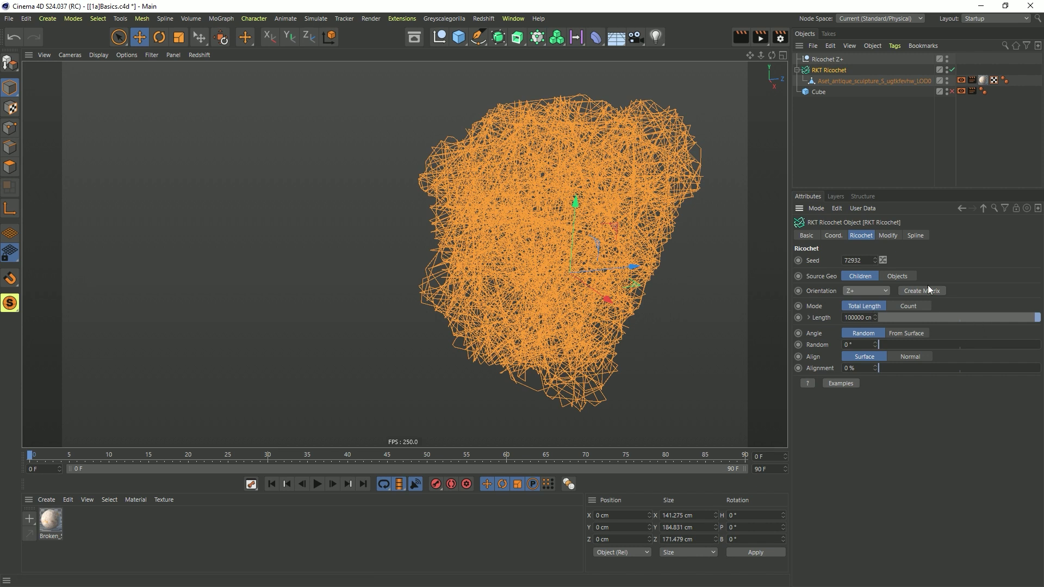
Switch the source geometry to Objects and delete the Ricochet Z+ null
{"action": "left_click", "coordinate": [898, 276]}
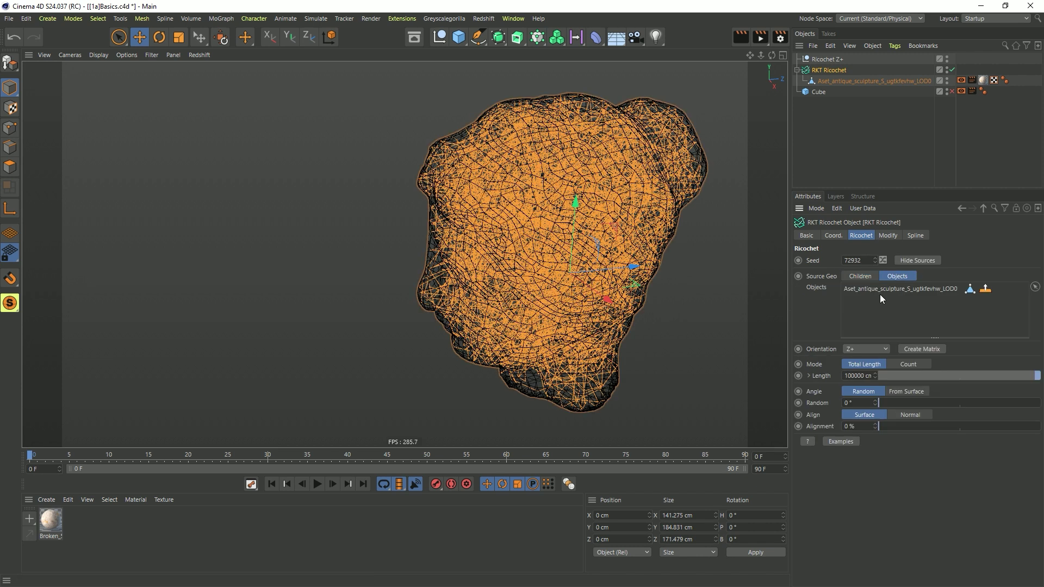
{"action": "left_click", "coordinate": [827, 60]}
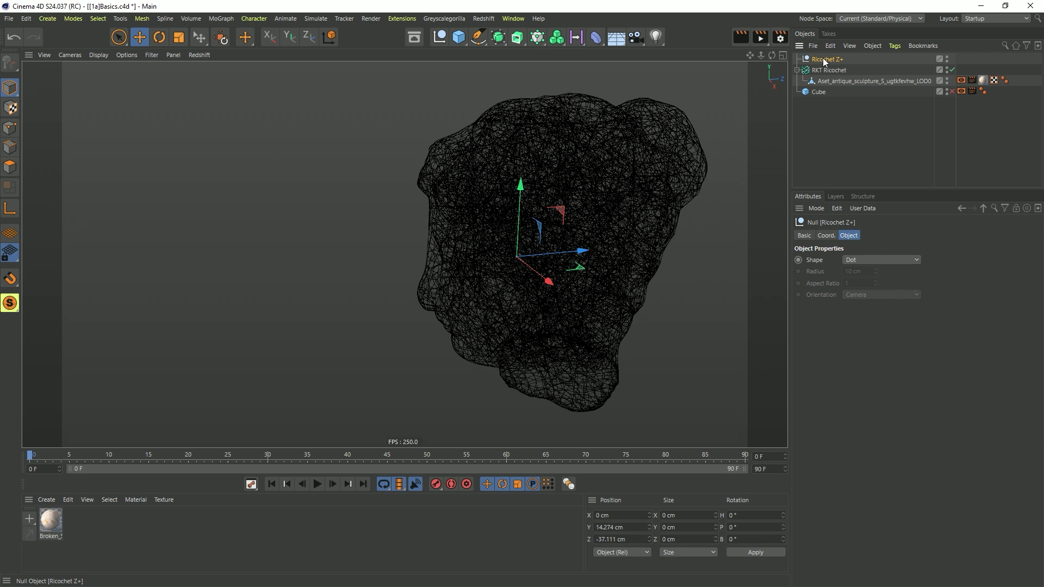
{"action": "key", "text": "Delete"}
Set RKT Ricochet's total length to 2358 cm and try the Count mode before returning to Total Length
{"action": "left_click", "coordinate": [917, 376]}
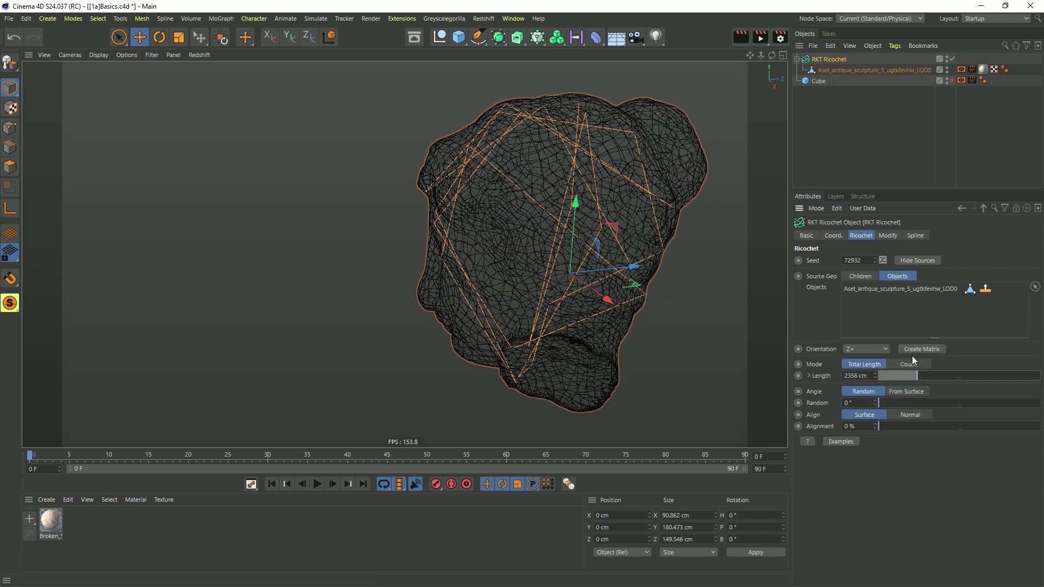
{"action": "left_click", "coordinate": [909, 365]}
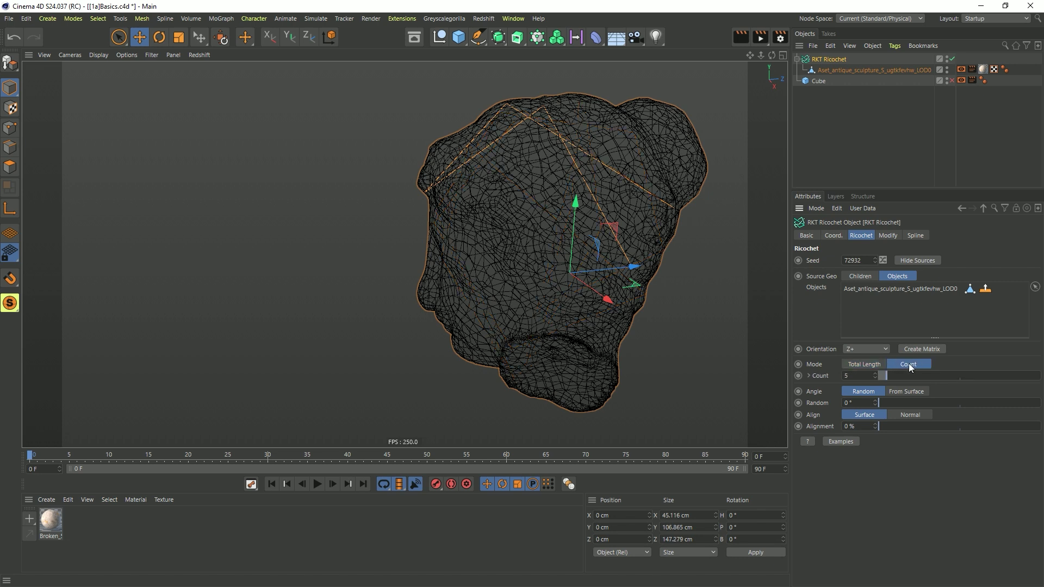
{"action": "left_click", "coordinate": [879, 365]}
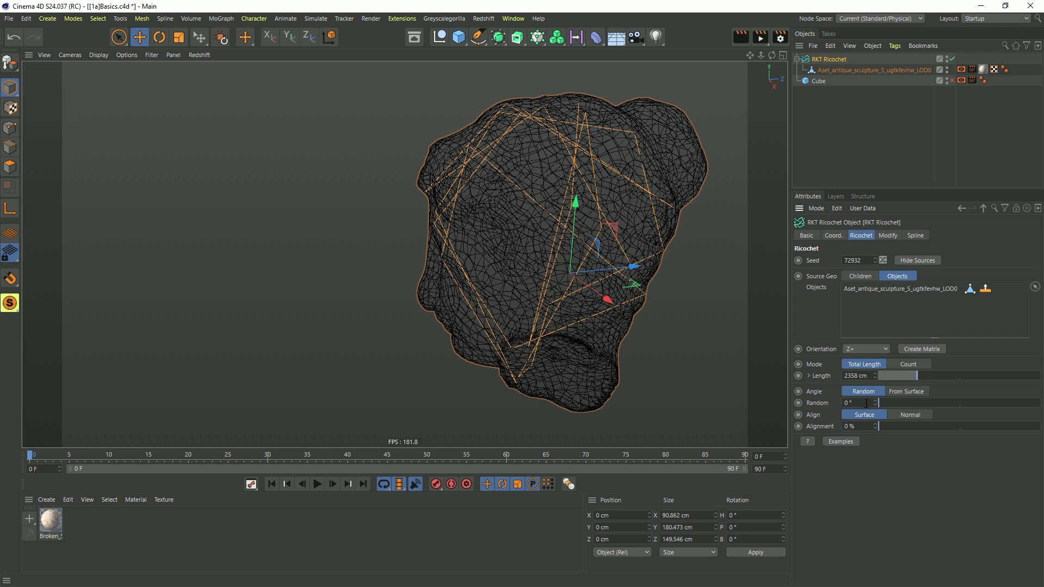
Set RKT Ricochet's surface alignment to 100% and its total length to 10000 cm
{"action": "left_click_drag", "start_coordinate": [885, 406], "coordinate": [858, 405]}
{"action": "left_click_drag", "start_coordinate": [882, 432], "coordinate": [1040, 430]}
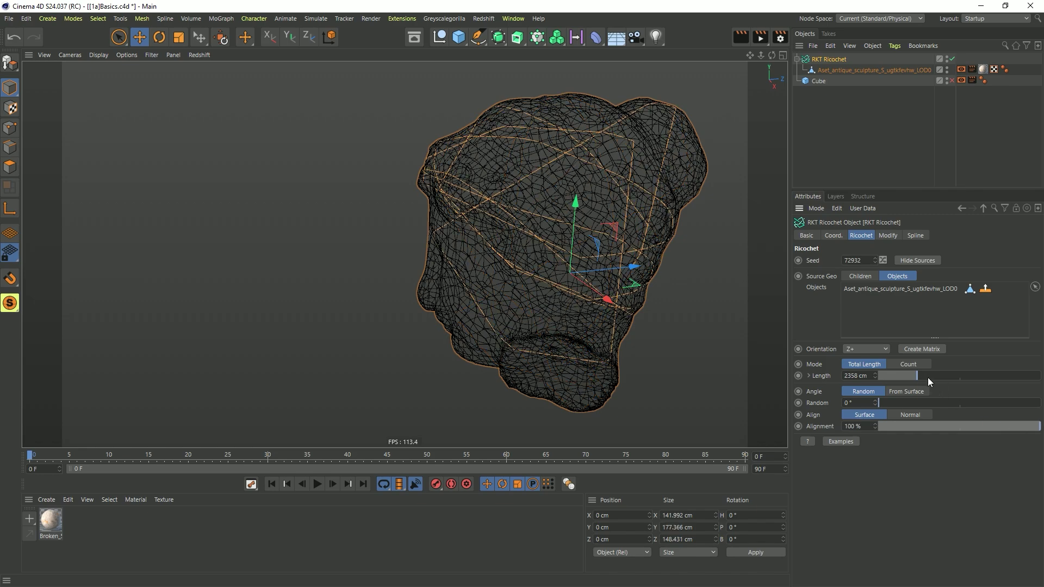
{"action": "left_click_drag", "start_coordinate": [928, 378], "coordinate": [1039, 375]}
{"action": "left_click_drag", "start_coordinate": [631, 260], "coordinate": [608, 263], "text": "alt"}
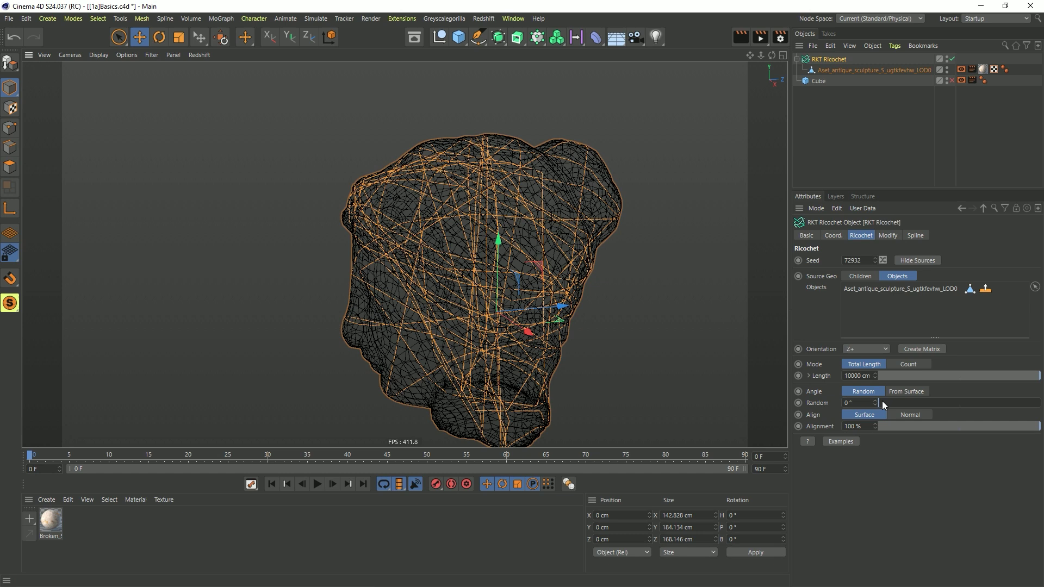
Raise the random angle through 12° to 80° and inspect the spline inside the sculpture from several sides
{"action": "left_click_drag", "start_coordinate": [882, 403], "coordinate": [899, 399]}
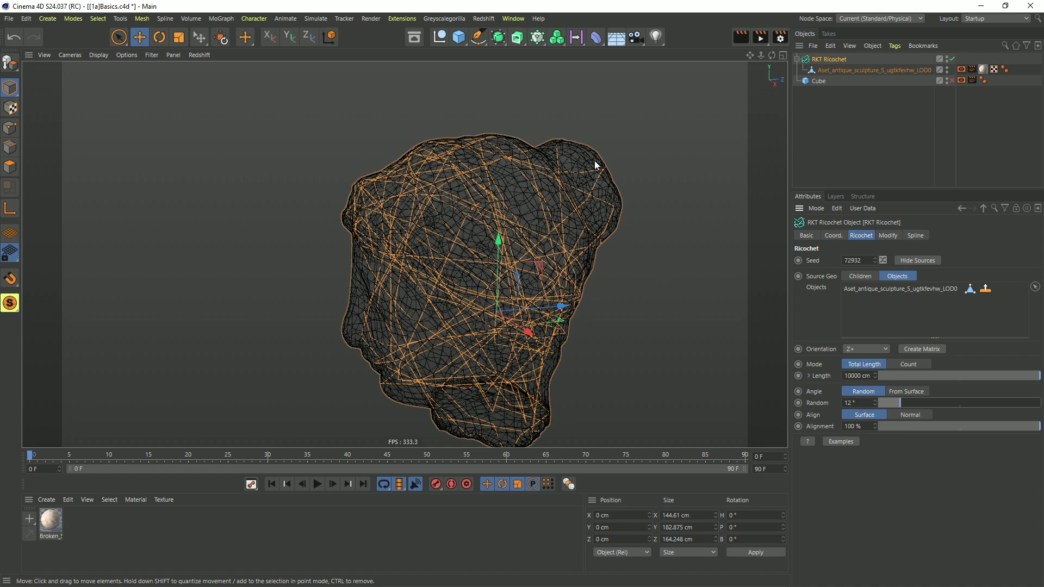
{"action": "left_click_drag", "start_coordinate": [901, 403], "coordinate": [1023, 403]}
{"action": "left_click_drag", "start_coordinate": [488, 282], "coordinate": [517, 217], "text": "alt"}
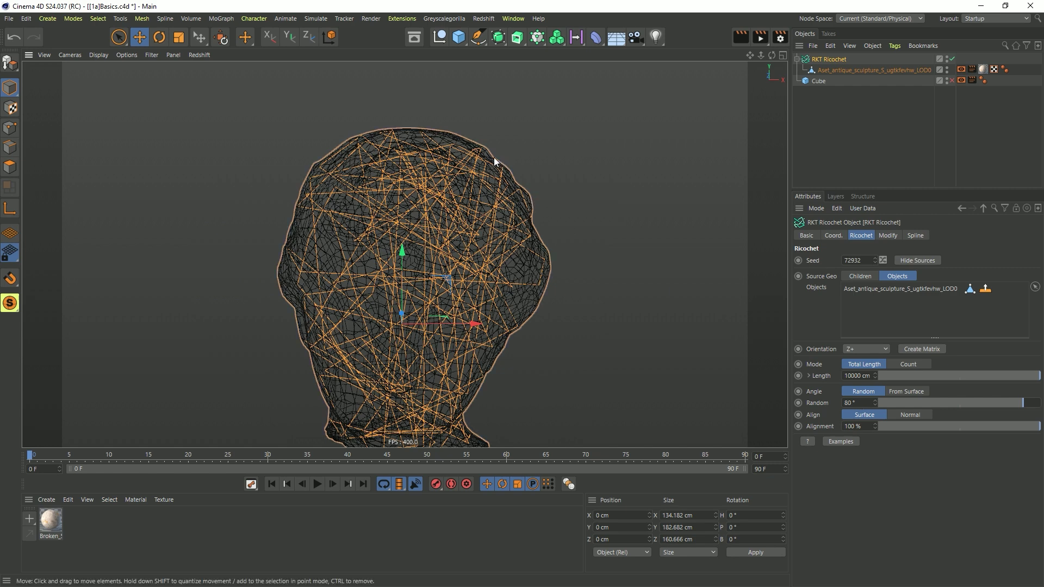
{"action": "mouse_move", "coordinate": [406, 257]}
{"action": "left_mouse_down", "text": "alt"}
{"action": "mouse_move", "coordinate": [522, 301]}
{"action": "mouse_move", "coordinate": [416, 289]}
{"action": "left_mouse_up", "text": "alt"}
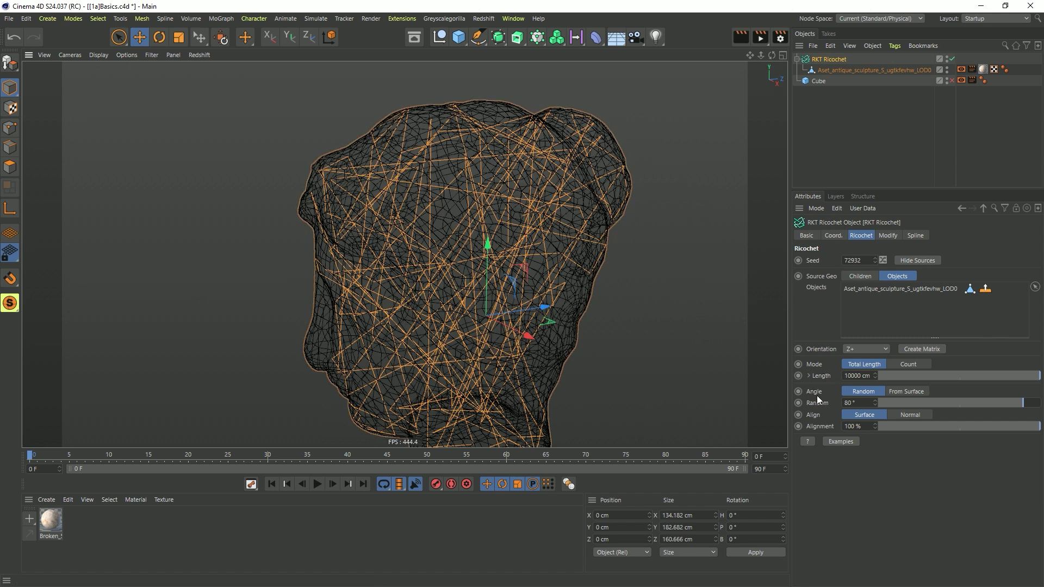
{"action": "left_click_drag", "start_coordinate": [906, 402], "coordinate": [903, 400]}
Switch the angle mode to From Surface, set its random angle to 45° and inspect the spline from several sides
{"action": "left_click", "coordinate": [902, 393]}
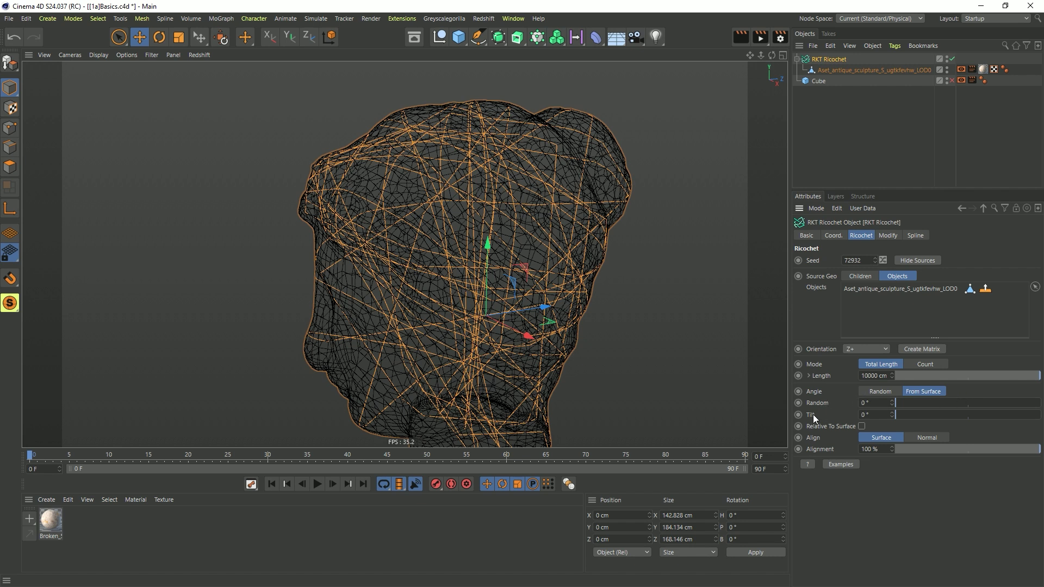
{"action": "left_click_drag", "start_coordinate": [403, 253], "coordinate": [427, 231], "text": "alt"}
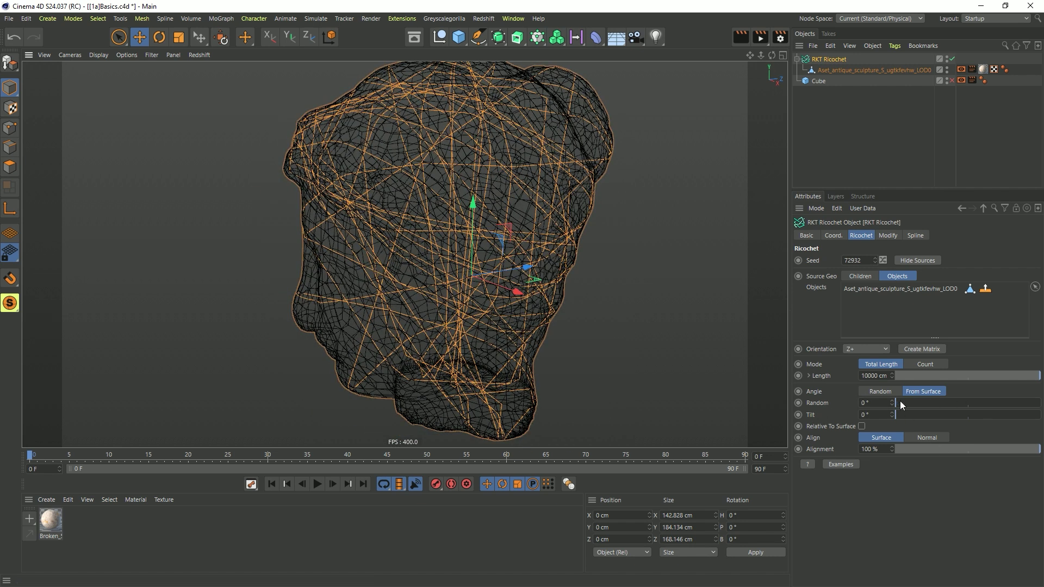
{"action": "left_click_drag", "start_coordinate": [901, 403], "coordinate": [970, 405]}
{"action": "left_click_drag", "start_coordinate": [471, 186], "coordinate": [603, 190], "text": "alt"}
{"action": "middle_click_drag", "start_coordinate": [405, 255], "coordinate": [337, 276], "text": "alt"}
{"action": "mouse_move", "coordinate": [538, 338]}
{"action": "left_mouse_down", "text": "alt"}
{"action": "mouse_move", "coordinate": [498, 215]}
{"action": "mouse_move", "coordinate": [435, 206]}
{"action": "mouse_move", "coordinate": [470, 216]}
{"action": "mouse_move", "coordinate": [403, 252]}
{"action": "mouse_move", "coordinate": [541, 121]}
{"action": "left_mouse_up", "text": "alt"}
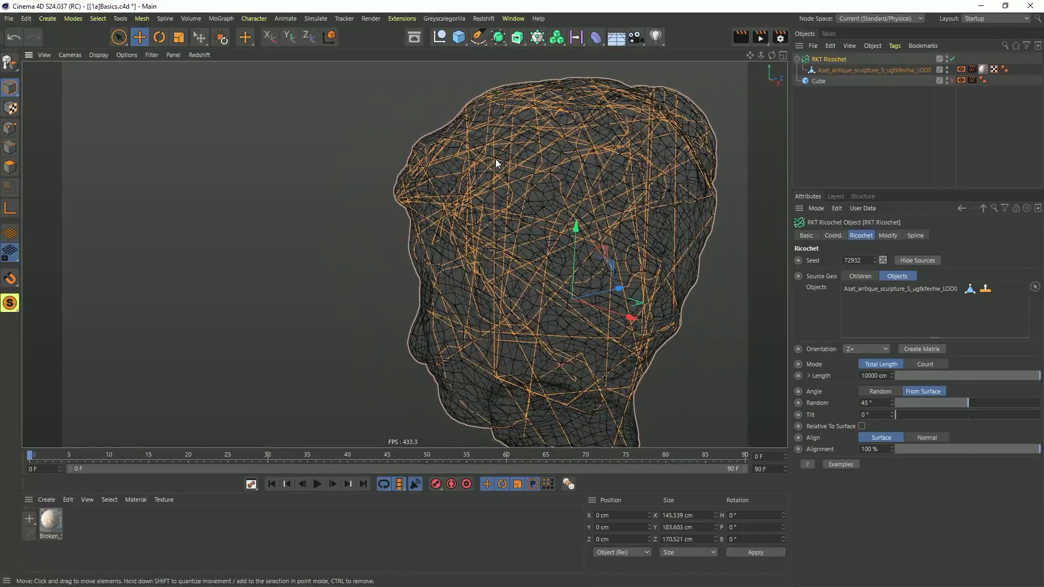
{"action": "left_click_drag", "start_coordinate": [471, 155], "coordinate": [496, 169], "text": "alt"}
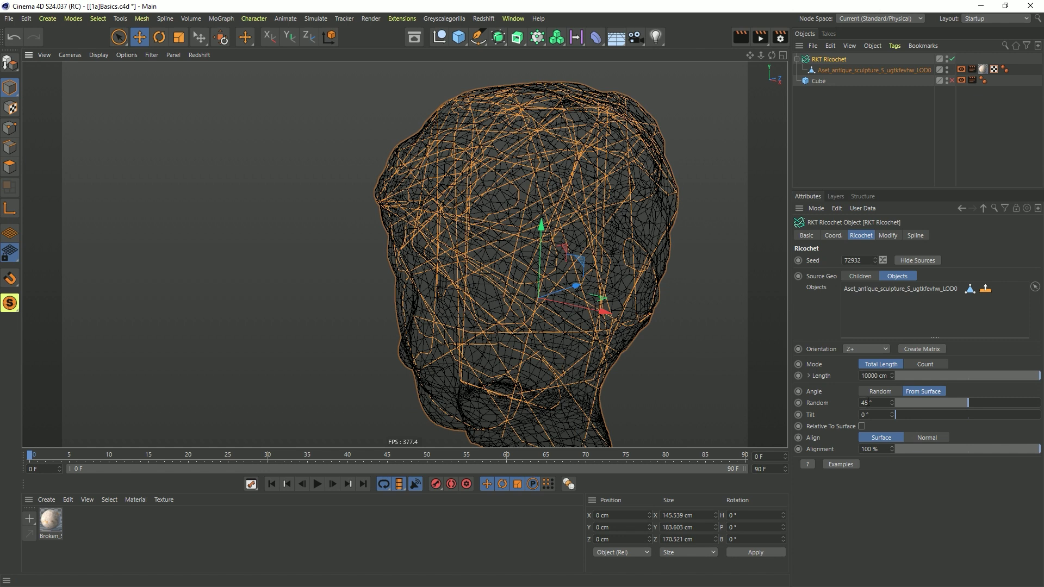
Set the From Surface random angle to 0° and the tilt to 14°
{"action": "mouse_move", "coordinate": [932, 409]}
{"action": "left_mouse_down"}
{"action": "mouse_move", "coordinate": [905, 403]}
{"action": "mouse_move", "coordinate": [871, 417]}
{"action": "mouse_move", "coordinate": [920, 417]}
{"action": "left_mouse_up"}
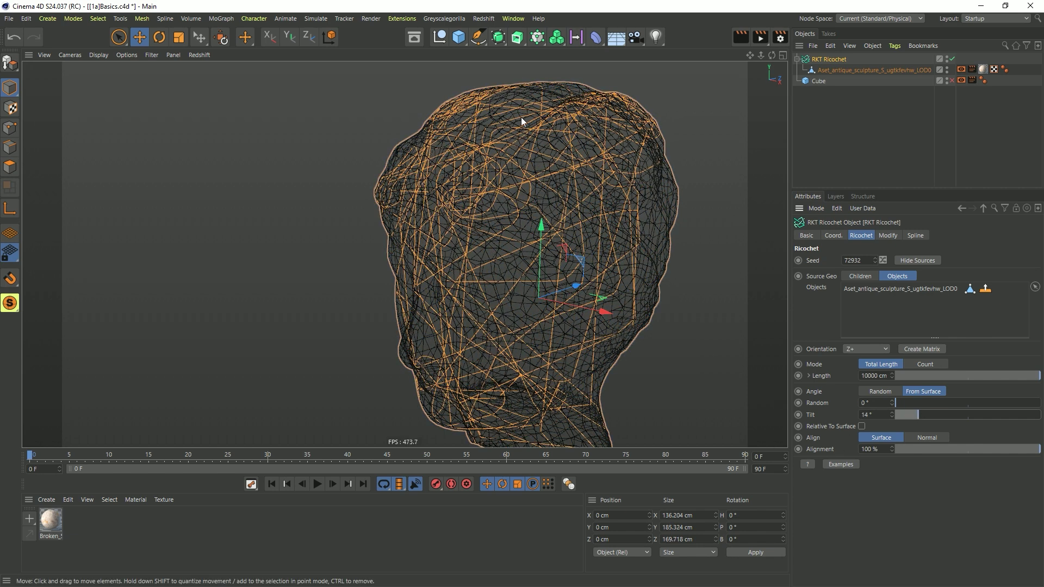
{"action": "left_click_drag", "start_coordinate": [616, 170], "coordinate": [511, 207], "text": "alt"}
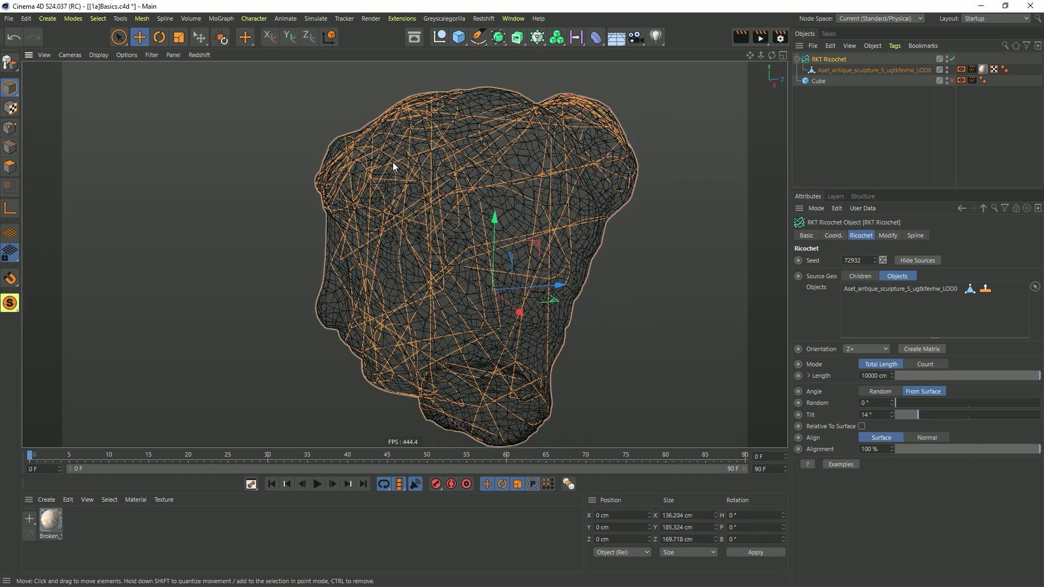
{"action": "left_click_drag", "start_coordinate": [364, 195], "coordinate": [388, 186], "text": "alt"}
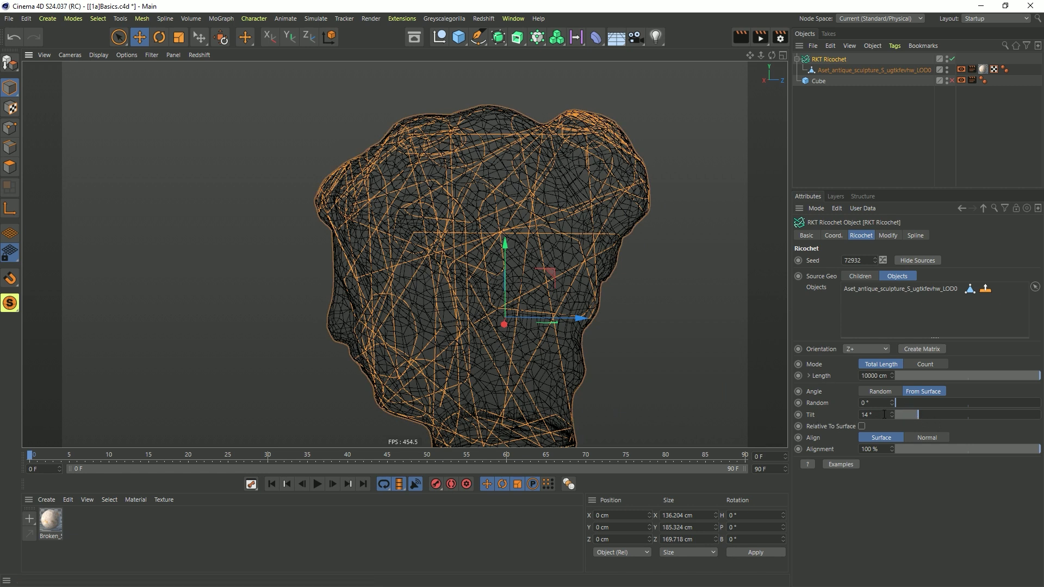
Raise the From Surface random angle to 14° and inspect the bounces around the sculpture
{"action": "left_click_drag", "start_coordinate": [901, 405], "coordinate": [917, 405]}
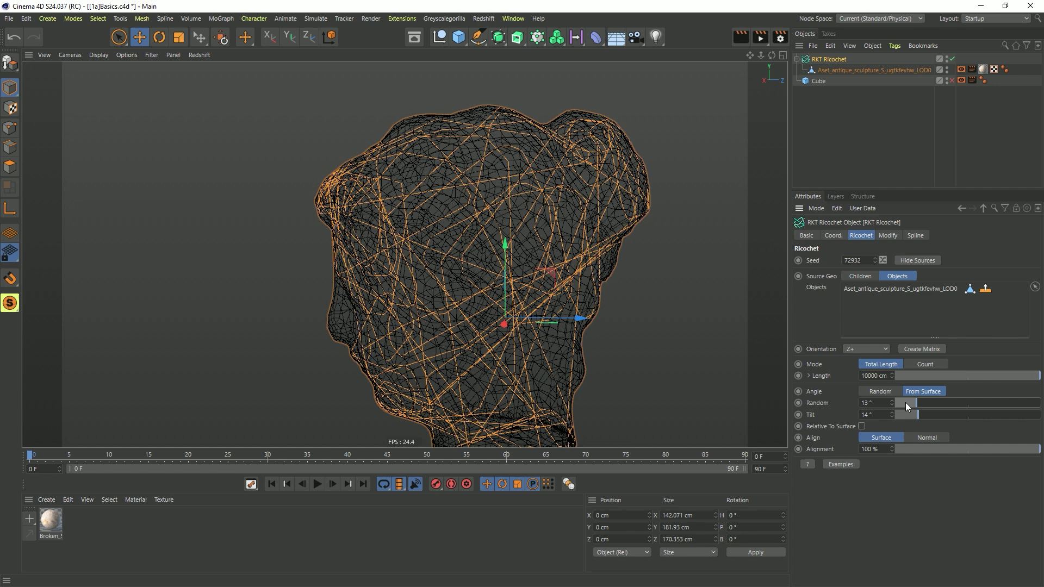
{"action": "left_click", "coordinate": [892, 400]}
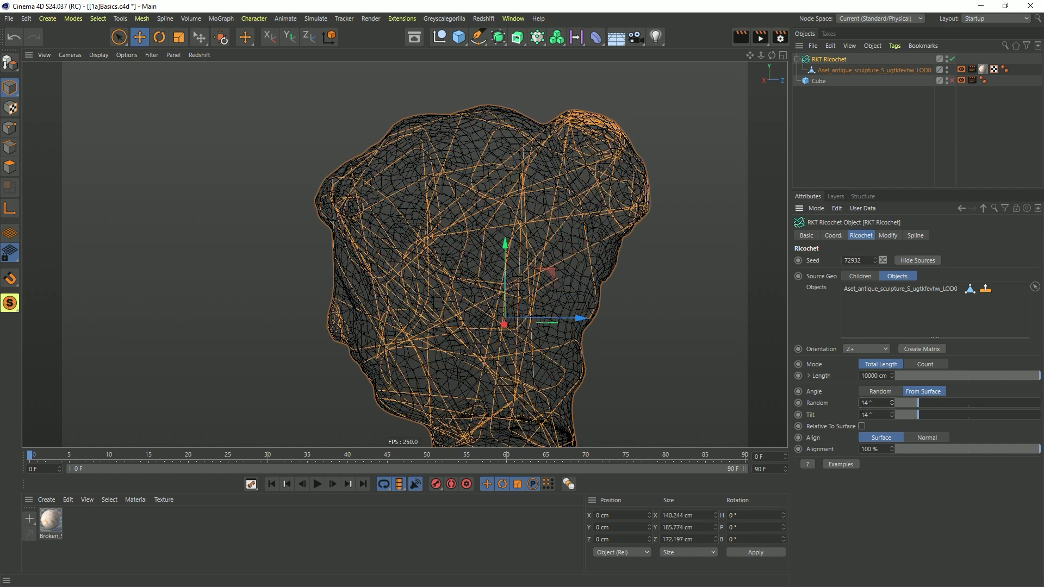
{"action": "left_click_drag", "start_coordinate": [392, 250], "coordinate": [441, 299], "text": "alt"}
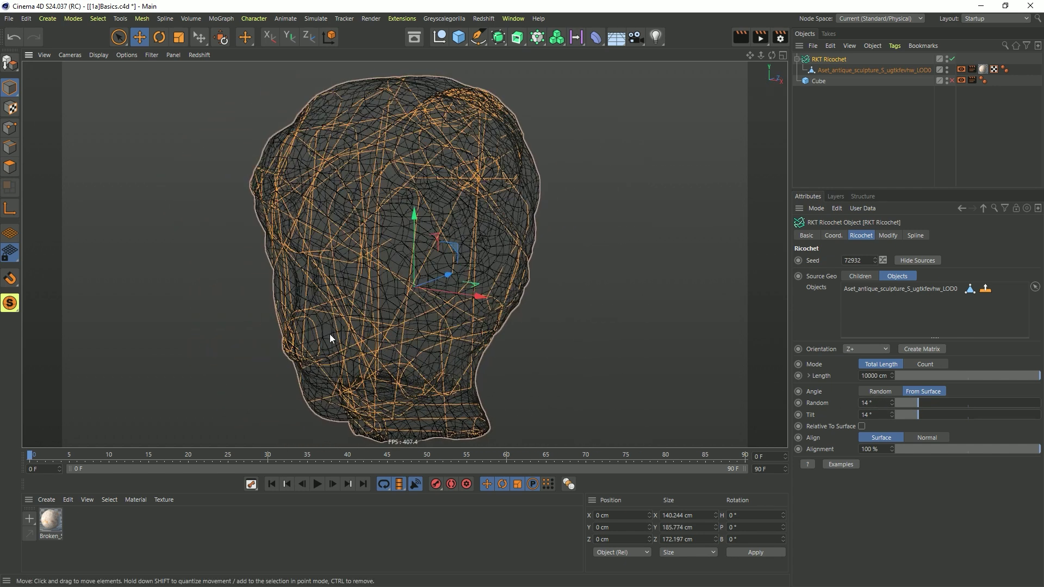
{"action": "left_click_drag", "start_coordinate": [471, 260], "coordinate": [381, 263], "text": "alt"}
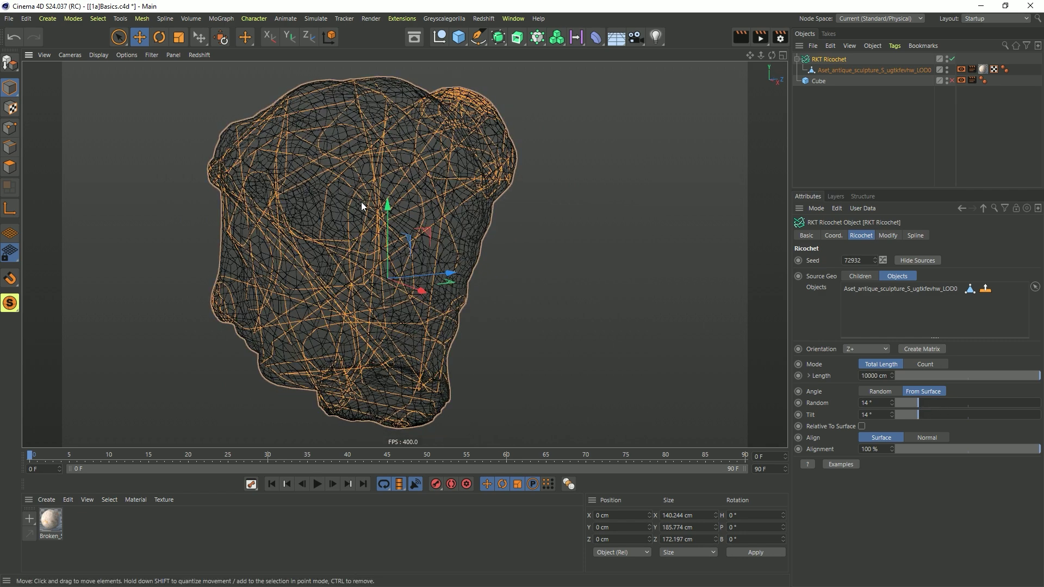
{"action": "left_click_drag", "start_coordinate": [361, 205], "coordinate": [429, 231], "text": "alt"}
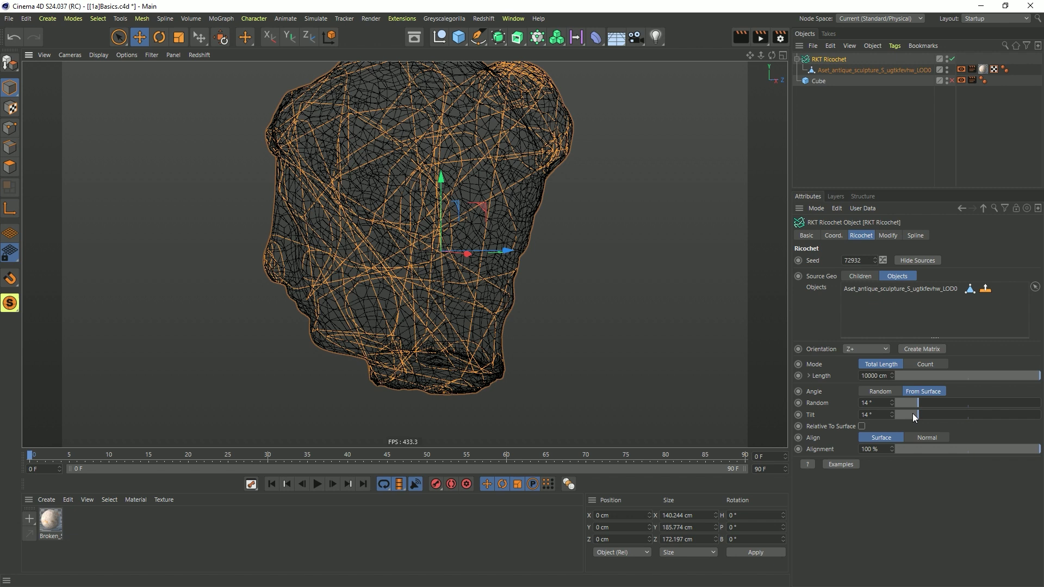
Raise the tilt through 49° and 68° to 86° with the random angle at 0°, and set the random angle to 48°
{"action": "left_click_drag", "start_coordinate": [918, 404], "coordinate": [975, 415]}
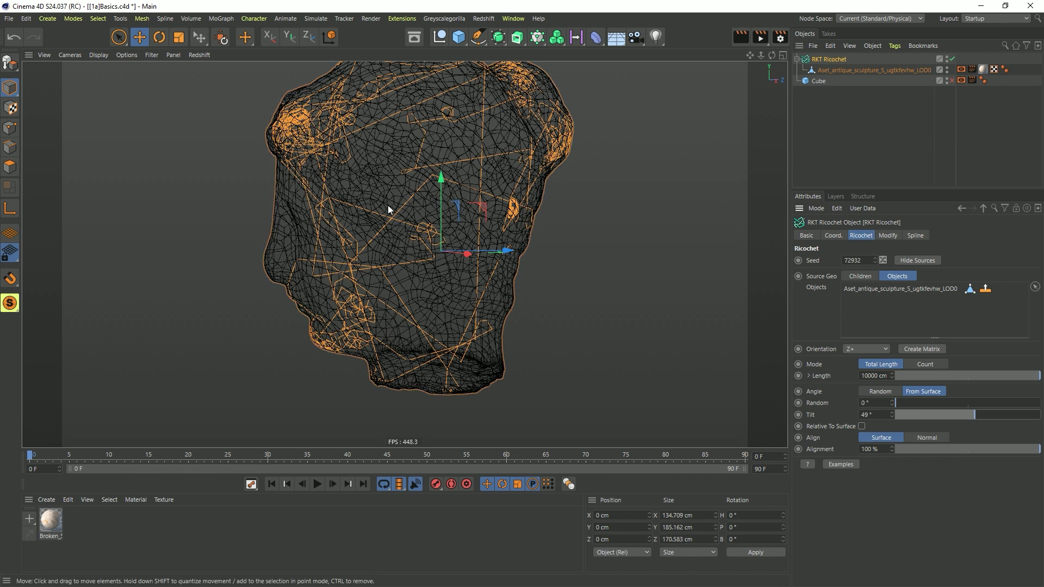
{"action": "left_click_drag", "start_coordinate": [485, 192], "coordinate": [576, 294], "text": "alt"}
{"action": "left_click", "coordinate": [1005, 415]}
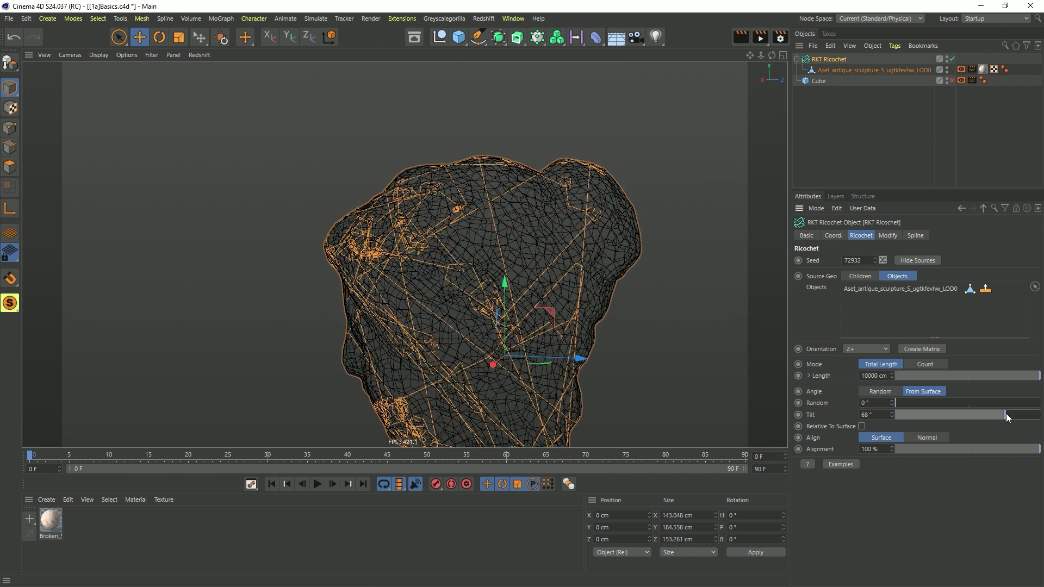
{"action": "left_click", "coordinate": [1033, 415]}
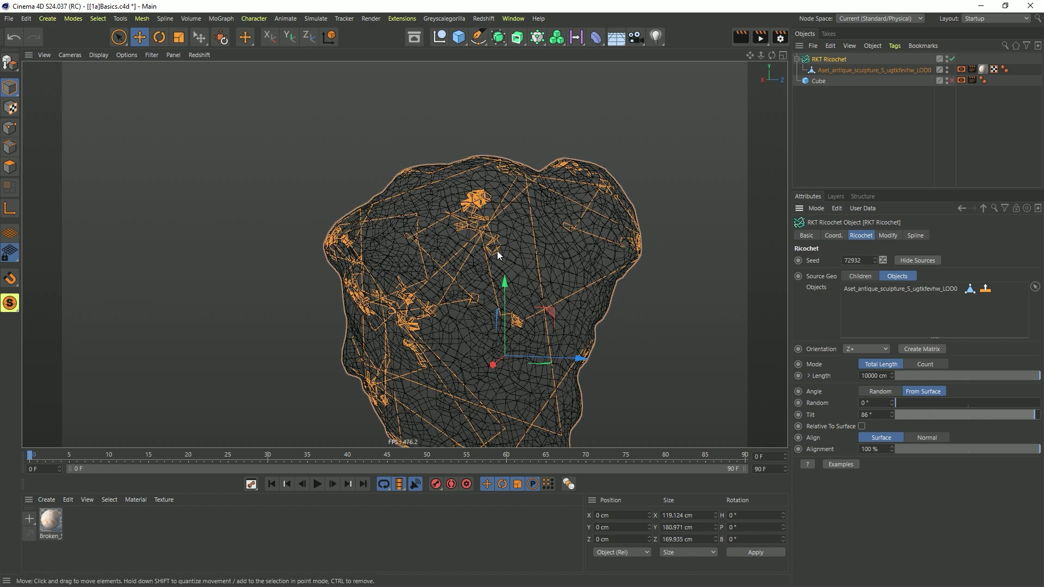
{"action": "right_click_drag", "start_coordinate": [514, 315], "coordinate": [648, 328], "text": "alt"}
{"action": "scroll", "coordinate": [529, 321], "scroll_direction": "down", "scroll_amount": 5}
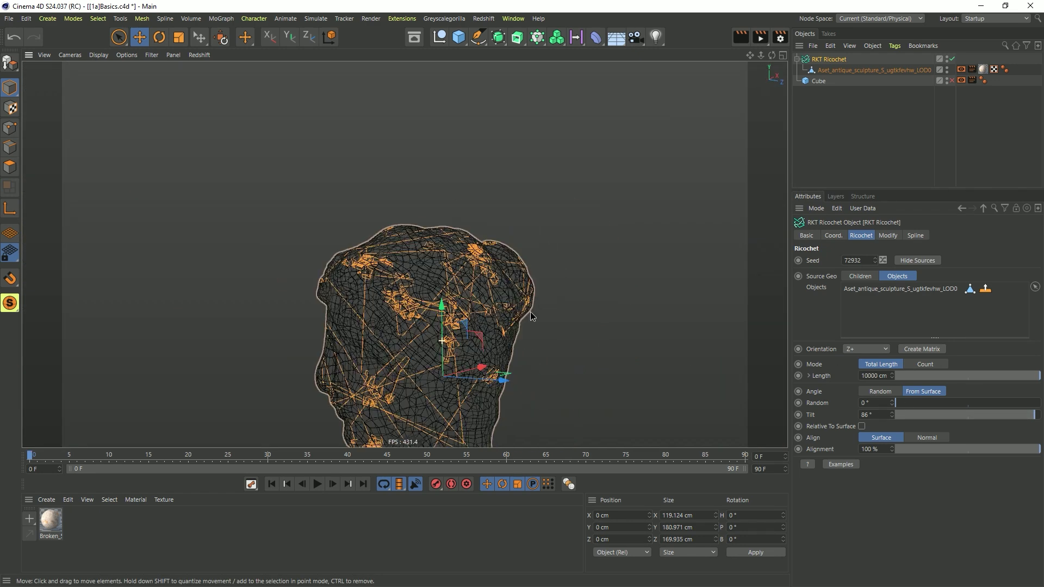
{"action": "mouse_move", "coordinate": [530, 312]}
{"action": "left_mouse_down", "text": "alt"}
{"action": "mouse_move", "coordinate": [601, 303]}
{"action": "mouse_move", "coordinate": [487, 350]}
{"action": "mouse_move", "coordinate": [461, 315]}
{"action": "left_mouse_up", "text": "alt"}
{"action": "scroll", "coordinate": [462, 314], "scroll_direction": "up", "scroll_amount": 3}
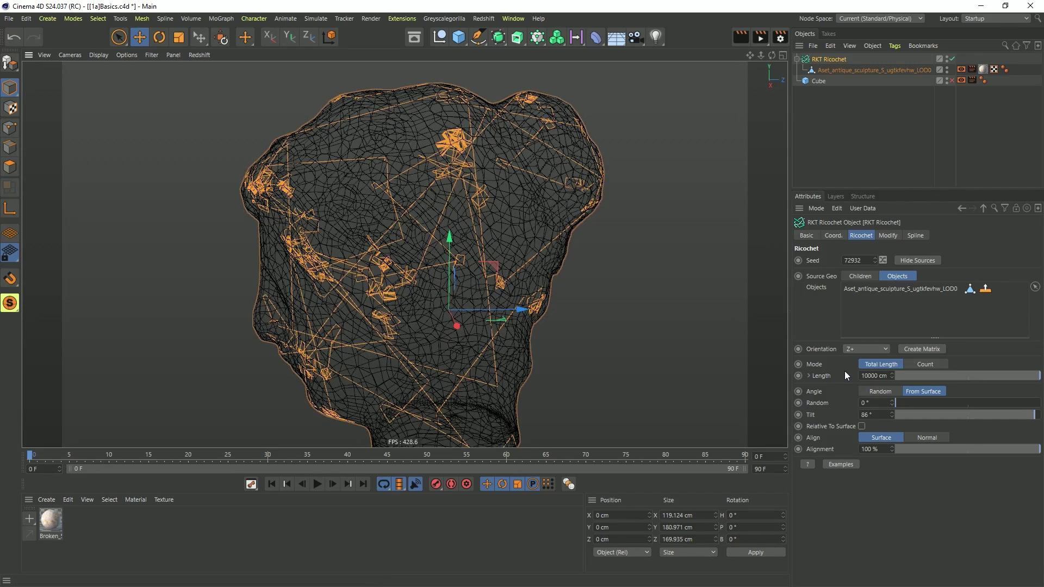
{"action": "left_click_drag", "start_coordinate": [900, 405], "coordinate": [972, 403]}
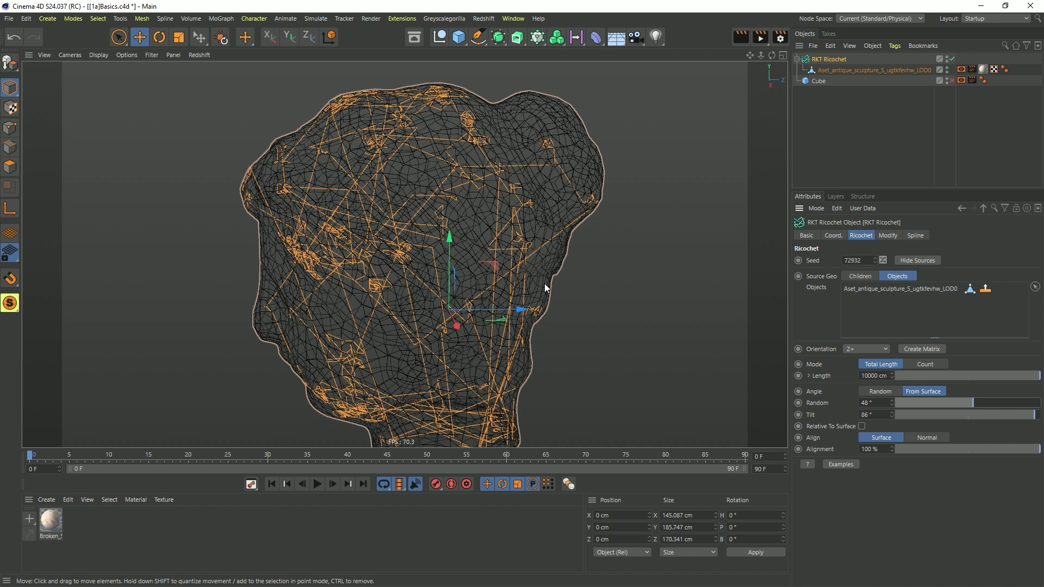
{"action": "mouse_move", "coordinate": [392, 240]}
{"action": "left_mouse_down", "text": "alt"}
{"action": "mouse_move", "coordinate": [464, 246]}
{"action": "mouse_move", "coordinate": [440, 216]}
{"action": "left_mouse_up", "text": "alt"}
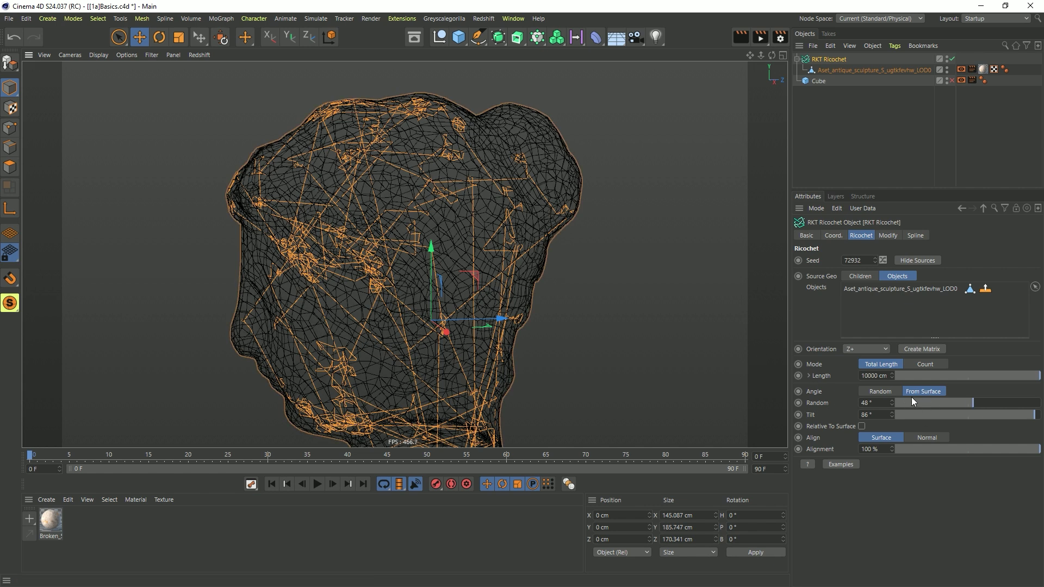
Enable Relative To Surface and set both the random angle and the tilt to 10°
{"action": "left_click", "coordinate": [862, 427]}
{"action": "left_click_drag", "start_coordinate": [918, 403], "coordinate": [911, 414]}
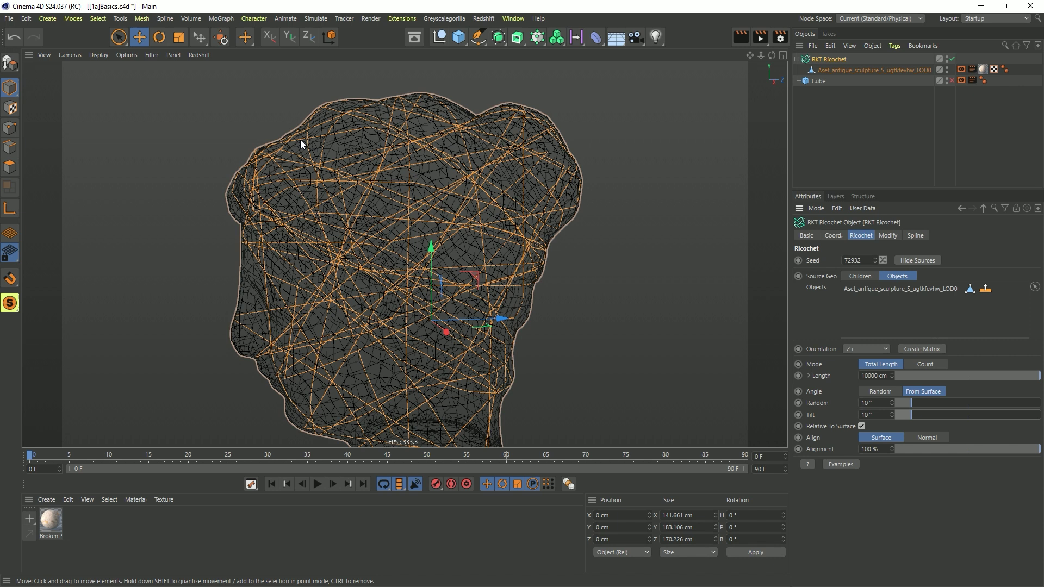
Raise the From Surface random angle through 90° to 320° and set the tilt to 48° with Relative To Surface enabled
{"action": "mouse_move", "coordinate": [389, 224]}
{"action": "left_mouse_down", "text": "alt"}
{"action": "mouse_move", "coordinate": [413, 228]}
{"action": "mouse_move", "coordinate": [394, 242]}
{"action": "left_mouse_up", "text": "alt"}
{"action": "scroll", "coordinate": [393, 243], "scroll_direction": "down", "scroll_amount": 2}
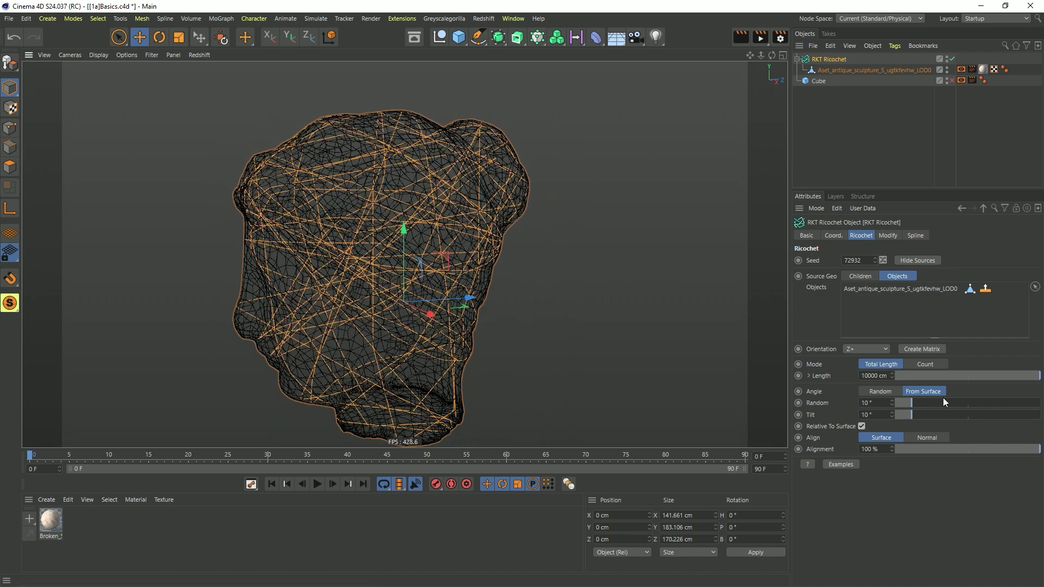
{"action": "left_click_drag", "start_coordinate": [915, 404], "coordinate": [987, 407]}
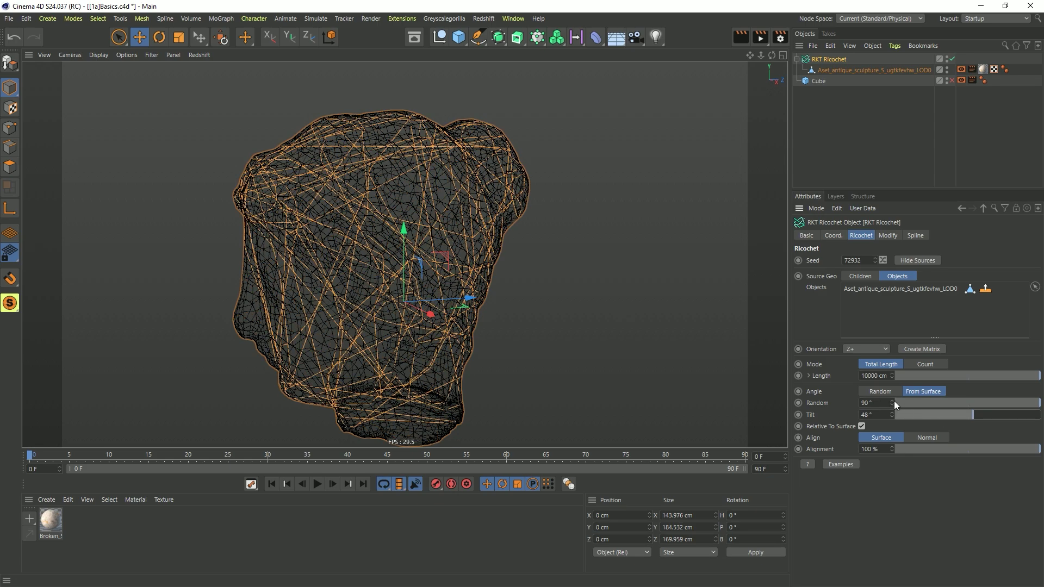
{"action": "left_click_drag", "start_coordinate": [894, 401], "coordinate": [894, 267]}
{"action": "left_click_drag", "start_coordinate": [510, 349], "coordinate": [577, 338], "text": "alt"}
{"action": "left_click_drag", "start_coordinate": [327, 277], "coordinate": [259, 309], "text": "alt"}
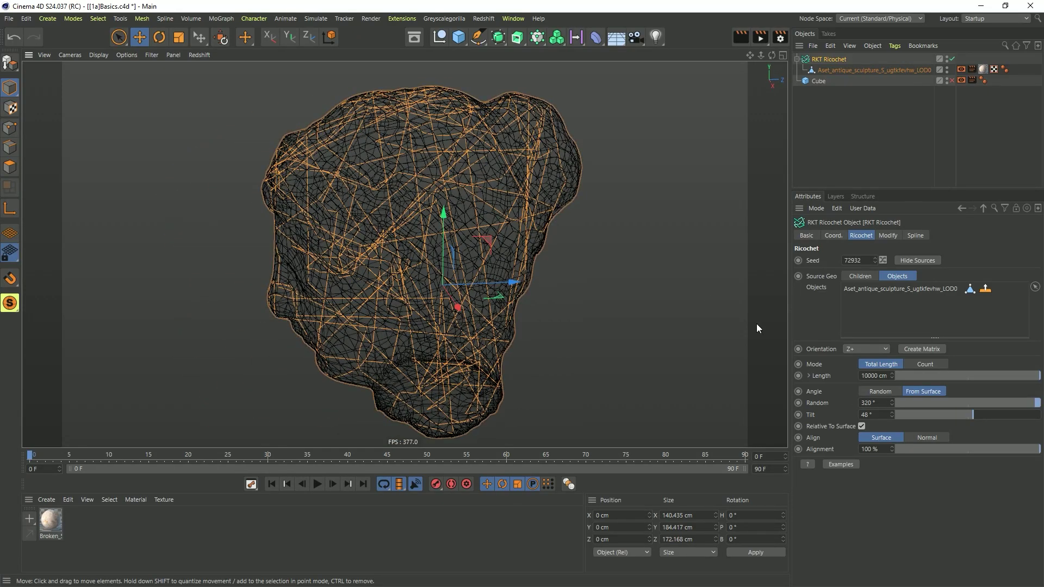
Set the From Surface tilt to 0° and inspect the bounces around the sculpture
{"action": "left_click_drag", "start_coordinate": [940, 417], "coordinate": [863, 425]}
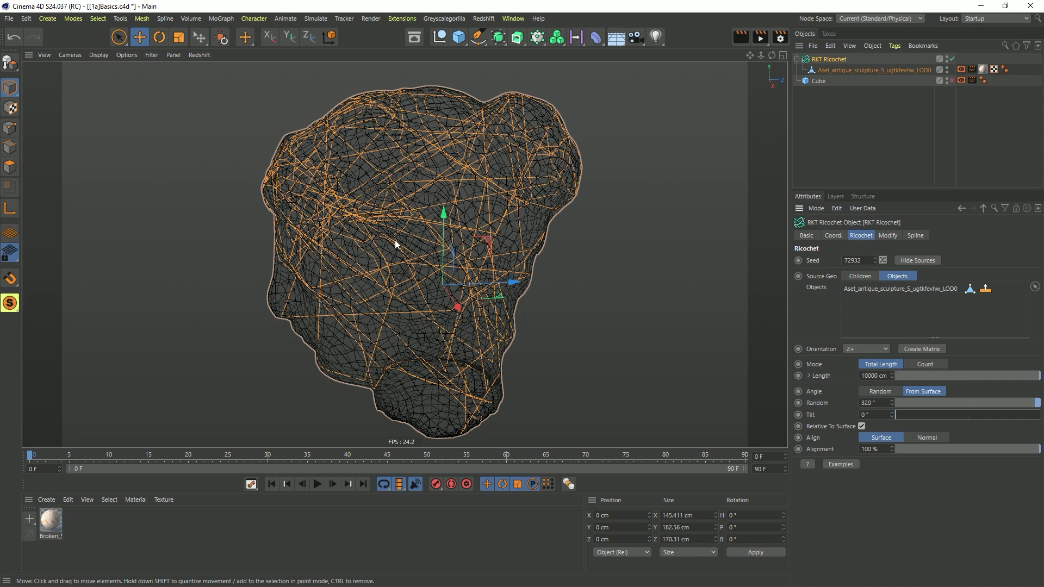
{"action": "left_click_drag", "start_coordinate": [397, 243], "coordinate": [467, 245], "text": "alt"}
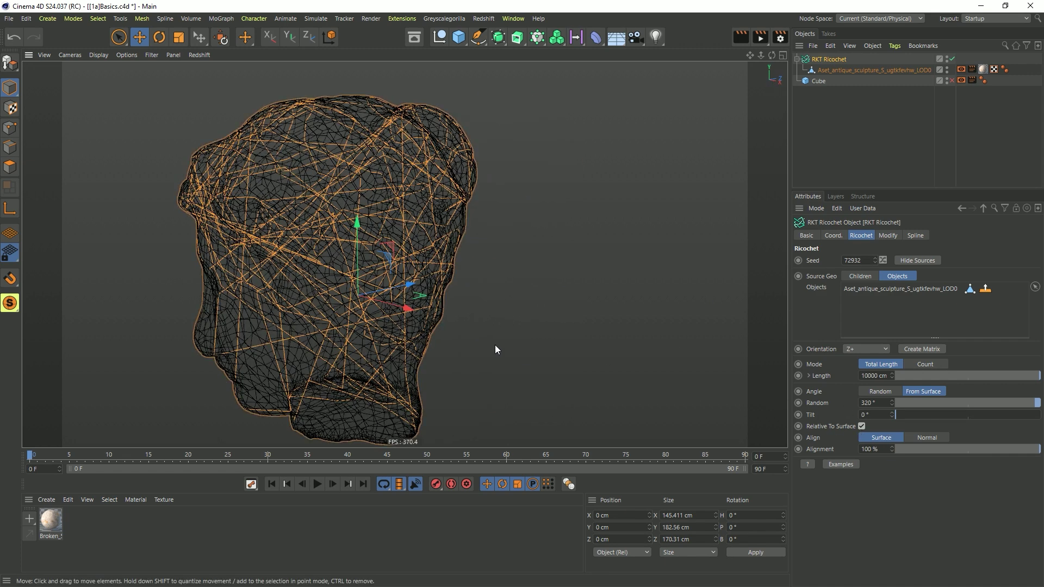
{"action": "left_click_drag", "start_coordinate": [495, 345], "coordinate": [411, 257], "text": "alt"}
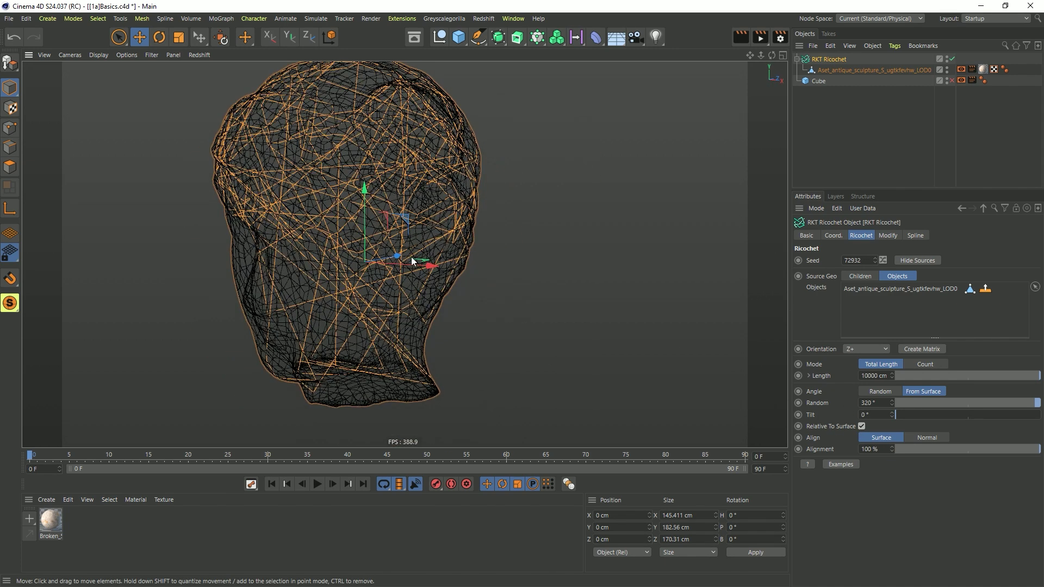
Disable Relative To Surface and set the random angle to 0°
{"action": "left_click", "coordinate": [862, 427]}
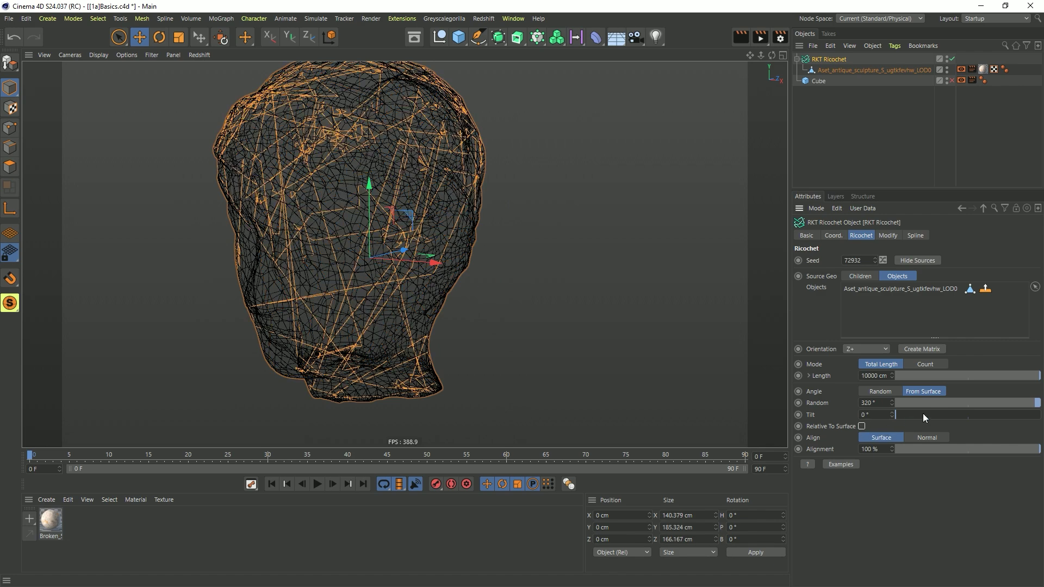
{"action": "left_click_drag", "start_coordinate": [923, 406], "coordinate": [840, 403]}
{"action": "left_click_drag", "start_coordinate": [375, 245], "coordinate": [450, 259], "text": "alt"}
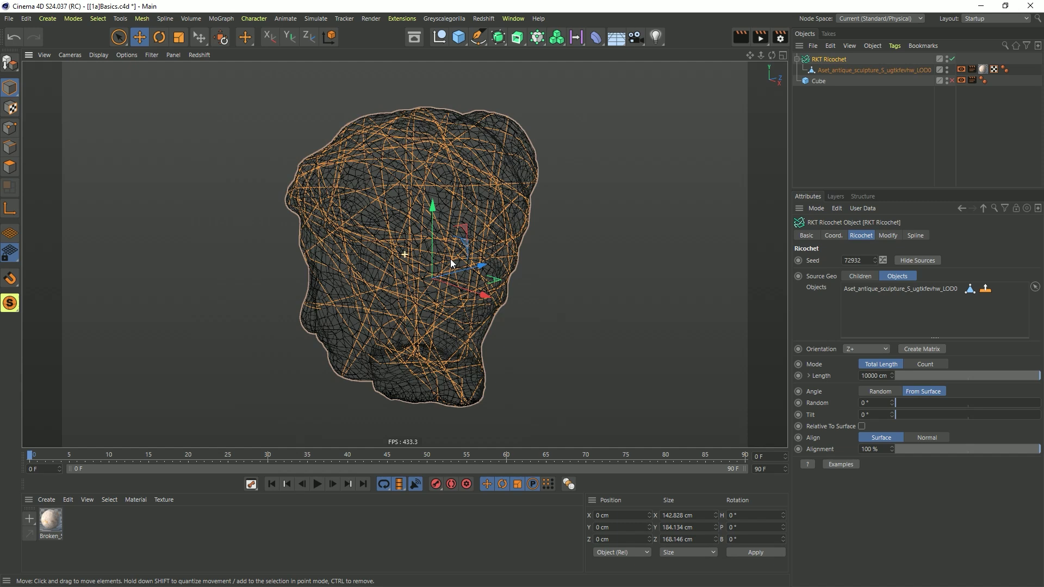
Switch the ricochet Angle mode to Random, lower the alignment to 0%, and set Align to Normal
{"action": "left_click", "coordinate": [883, 393]}
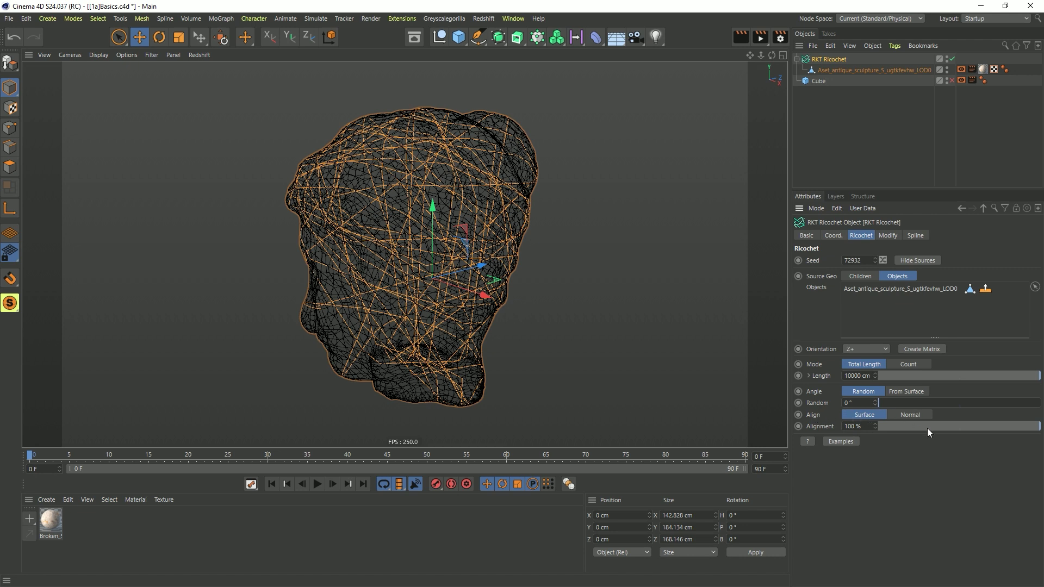
{"action": "left_click_drag", "start_coordinate": [928, 428], "coordinate": [872, 465]}
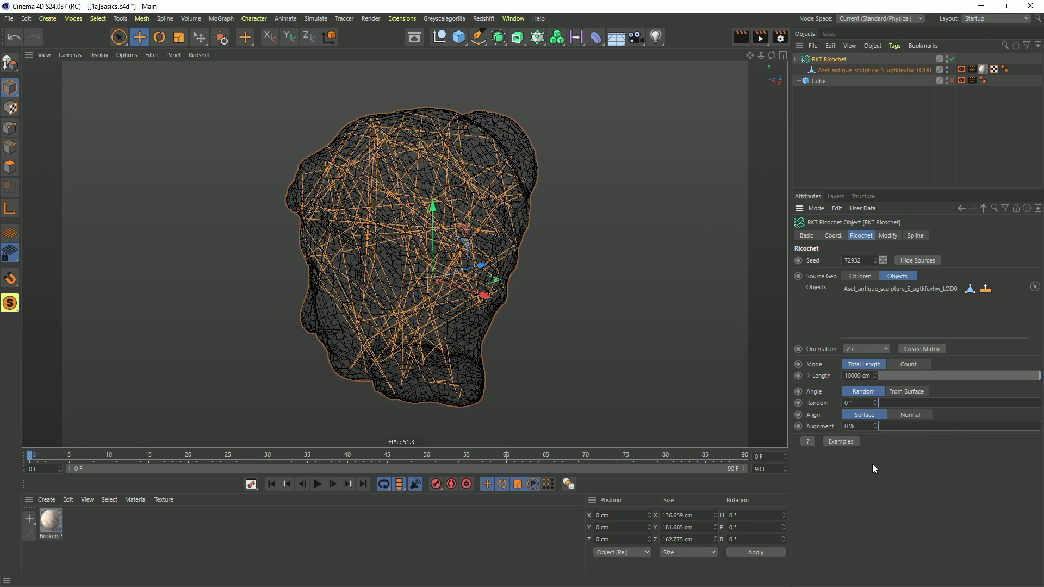
{"action": "left_click", "coordinate": [910, 415]}
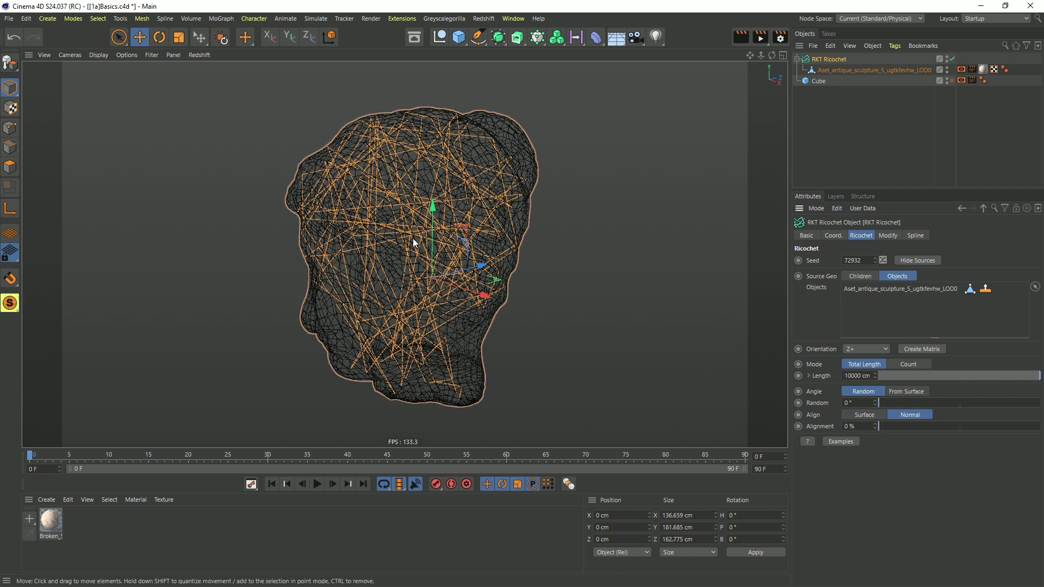
{"action": "left_click_drag", "start_coordinate": [412, 239], "coordinate": [450, 235], "text": "alt"}
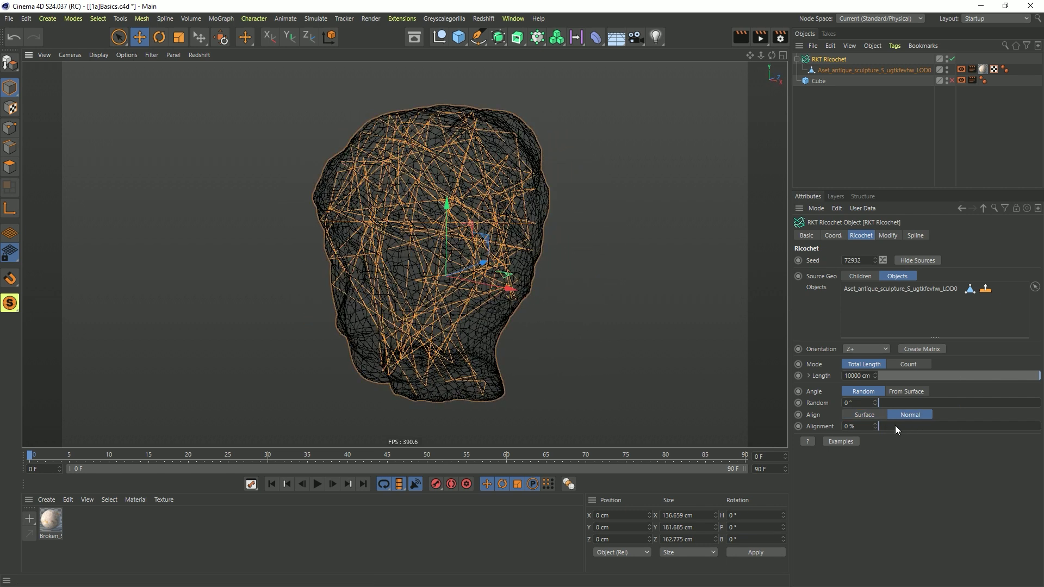
Raise the Normal alignment to 17% and then to 100%, inspecting the spline from several sides
{"action": "left_click_drag", "start_coordinate": [885, 426], "coordinate": [906, 427]}
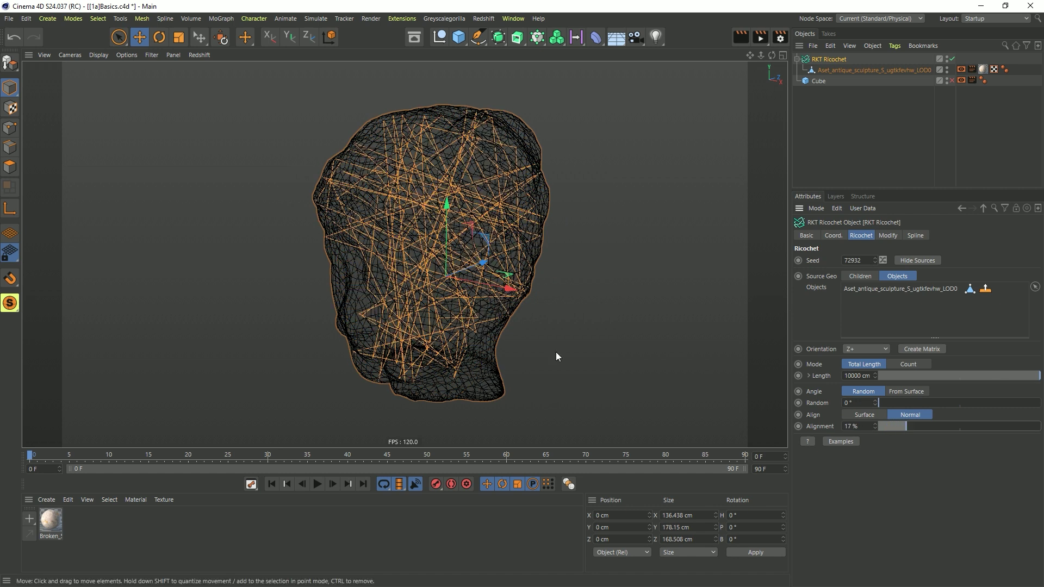
{"action": "left_click_drag", "start_coordinate": [490, 329], "coordinate": [560, 370], "text": "alt"}
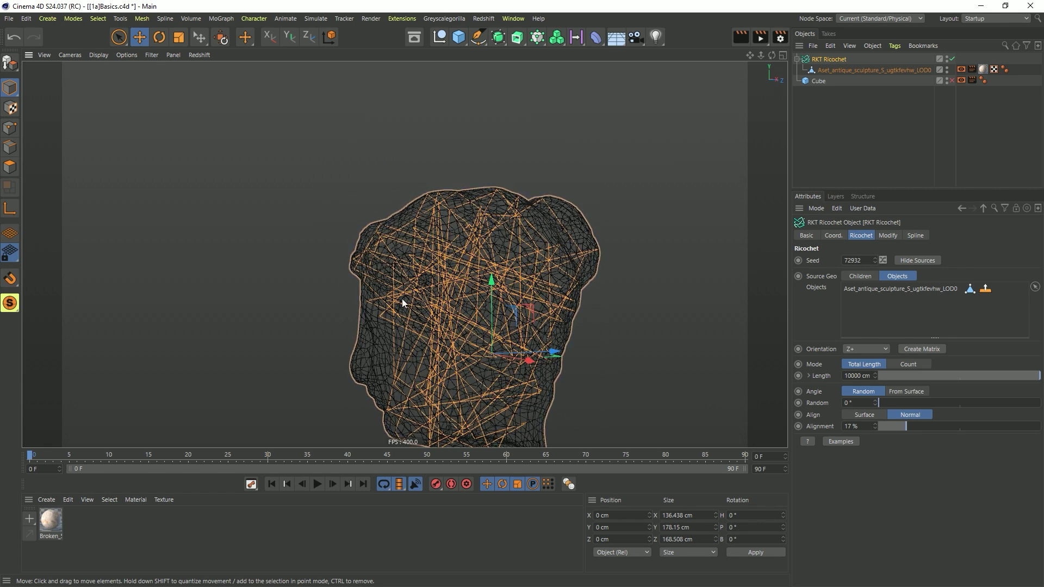
{"action": "left_click_drag", "start_coordinate": [927, 430], "coordinate": [1042, 432]}
{"action": "left_click_drag", "start_coordinate": [659, 375], "coordinate": [588, 307], "text": "alt"}
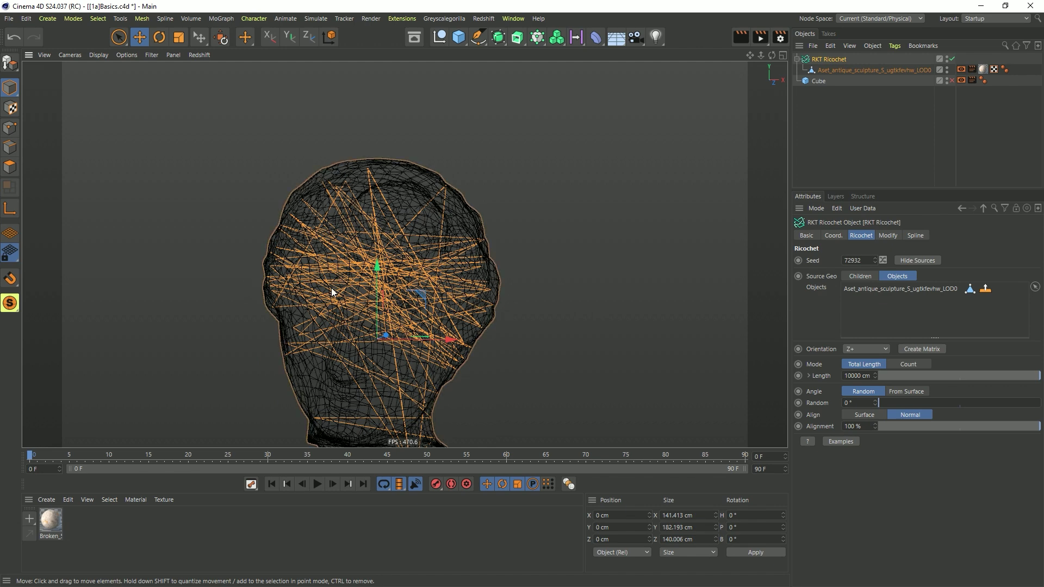
{"action": "left_click_drag", "start_coordinate": [502, 307], "coordinate": [345, 304], "text": "alt"}
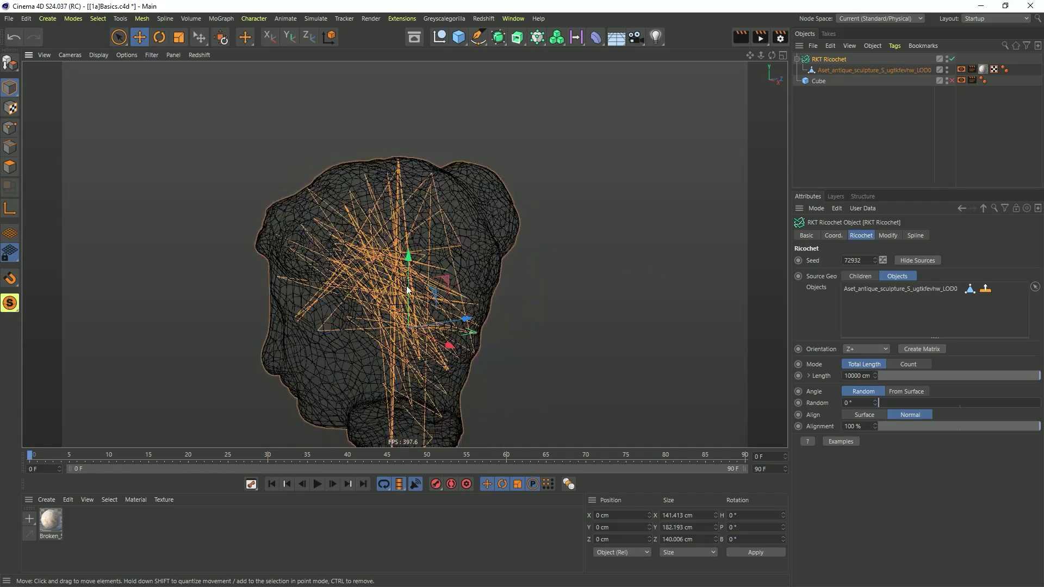
Set the random angle to 90° and inspect the normal-aligned bounces around the head
{"action": "left_click_drag", "start_coordinate": [888, 402], "coordinate": [1039, 403]}
{"action": "left_click_drag", "start_coordinate": [587, 288], "coordinate": [520, 282], "text": "alt"}
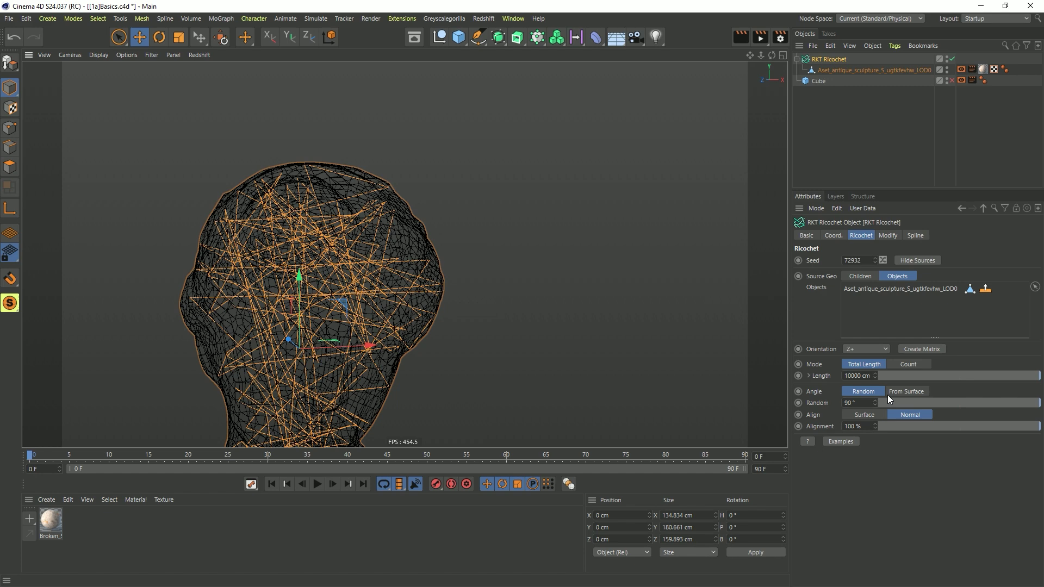
{"action": "left_click_drag", "start_coordinate": [351, 294], "coordinate": [353, 252], "text": "alt"}
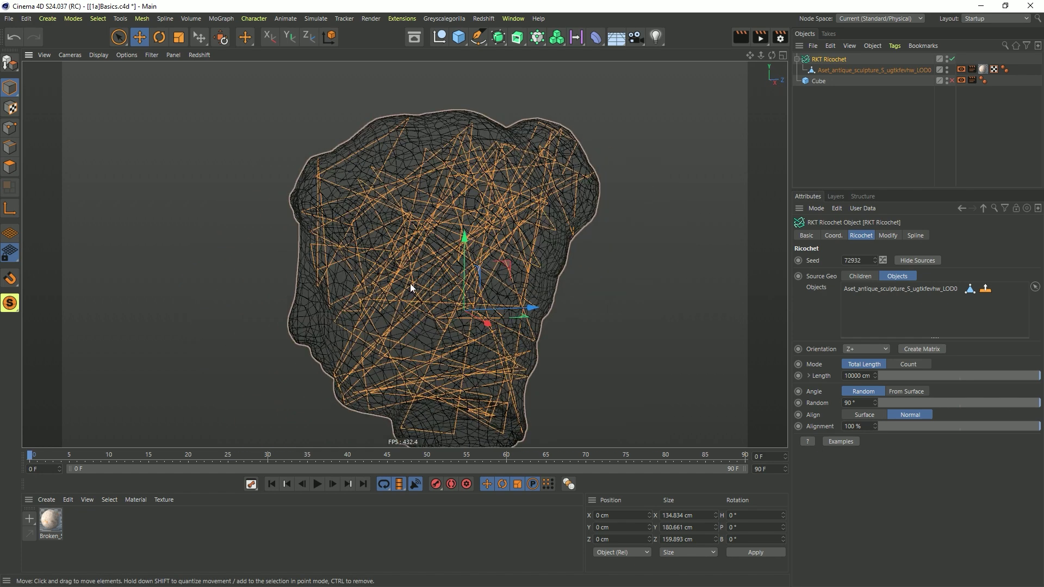
{"action": "left_click_drag", "start_coordinate": [410, 284], "coordinate": [435, 266], "text": "alt"}
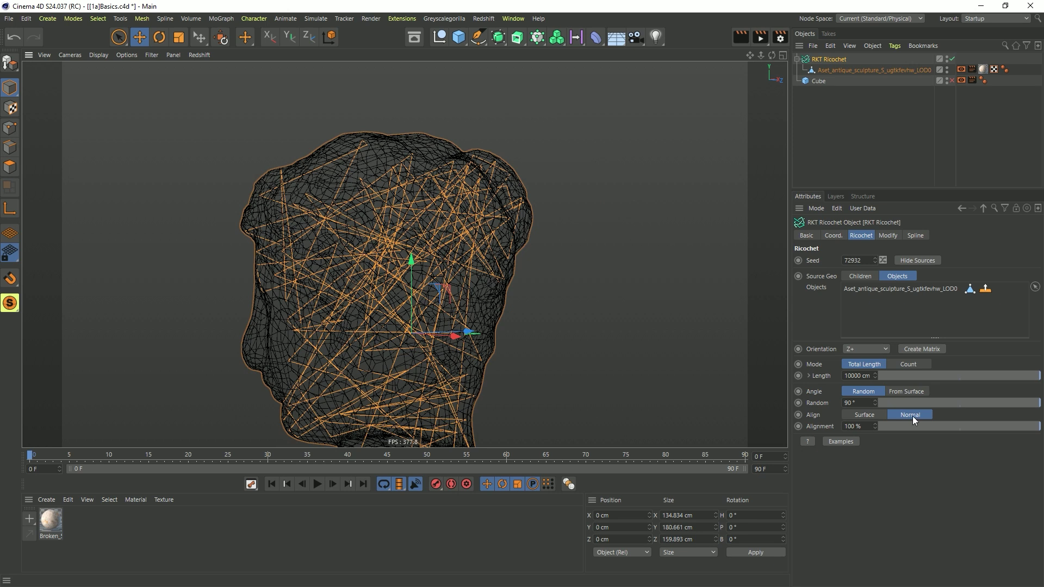
{"action": "left_click_drag", "start_coordinate": [417, 294], "coordinate": [489, 267], "text": "alt"}
{"action": "left_click", "coordinate": [798, 59]}
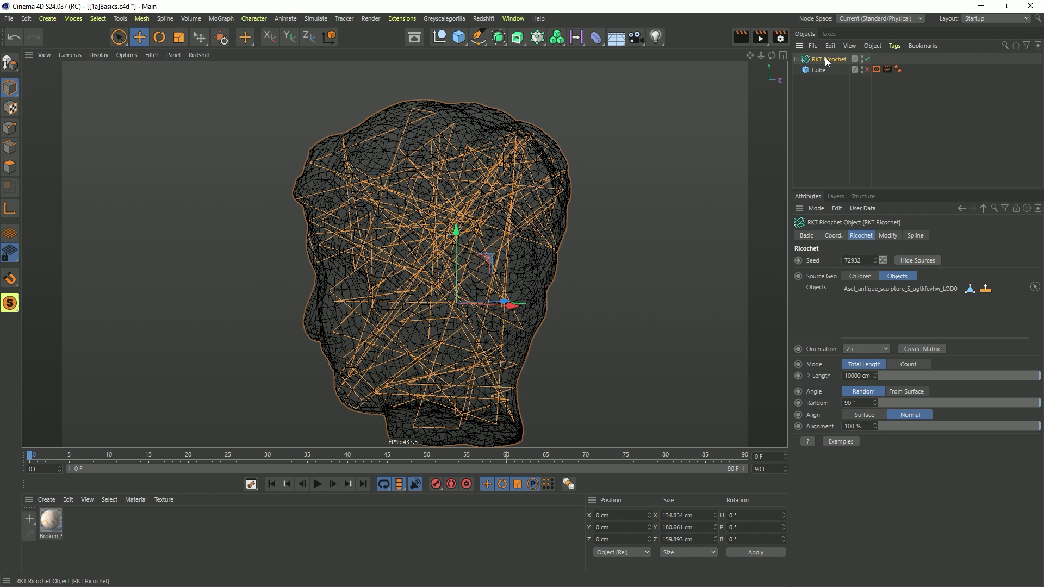
{"action": "left_click_drag", "start_coordinate": [822, 67], "coordinate": [823, 68], "text": "ctrl"}
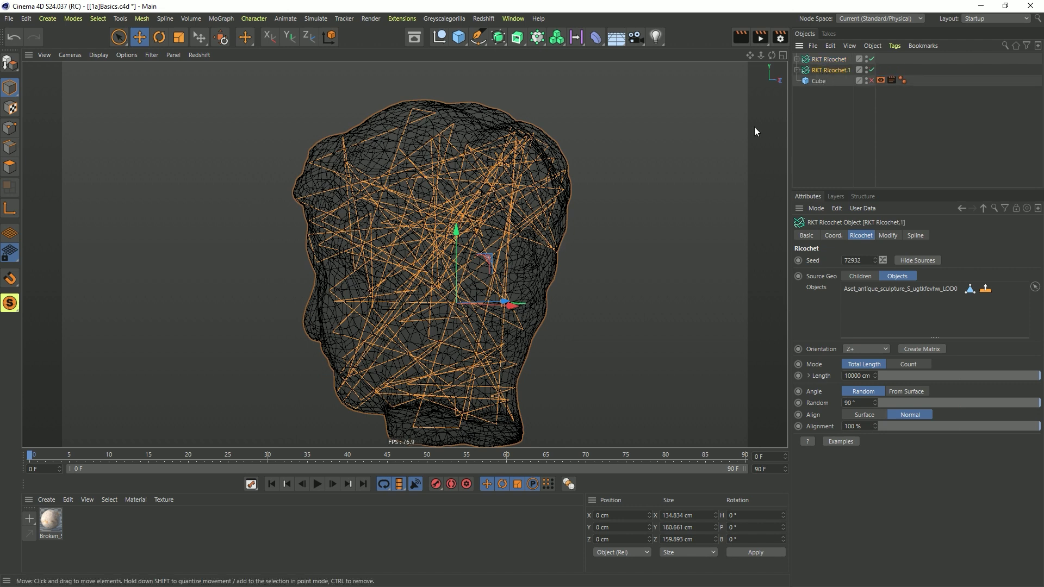
{"action": "key", "text": "ctrl+z"}
{"action": "key", "text": "ctrl+z"}
Duplicate RKT Ricochet with the sculpture moved out of its hierarchy, and set the copy's Align to Surface and Random to 0°
{"action": "mouse_move", "coordinate": [840, 72]}
{"action": "left_mouse_down"}
{"action": "mouse_move", "coordinate": [831, 71]}
{"action": "mouse_move", "coordinate": [828, 87]}
{"action": "mouse_move", "coordinate": [817, 63]}
{"action": "left_mouse_up"}
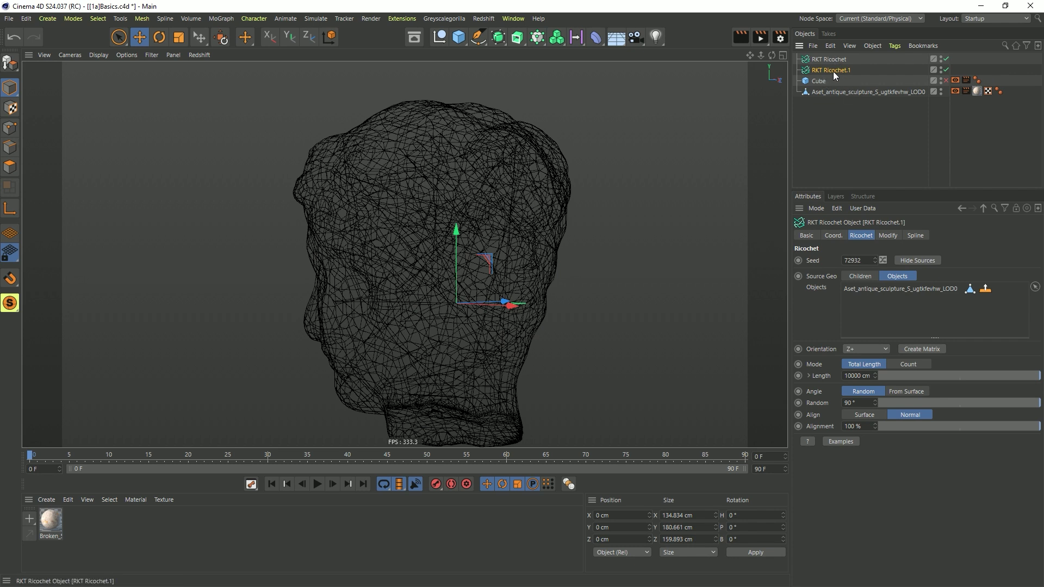
{"action": "left_click", "coordinate": [873, 414]}
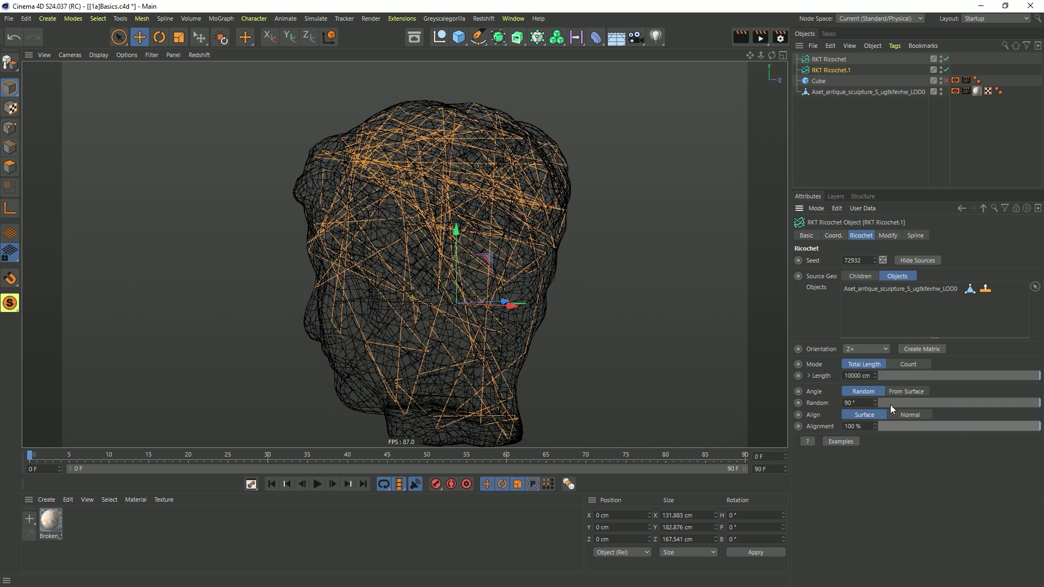
{"action": "left_click_drag", "start_coordinate": [890, 404], "coordinate": [873, 405]}
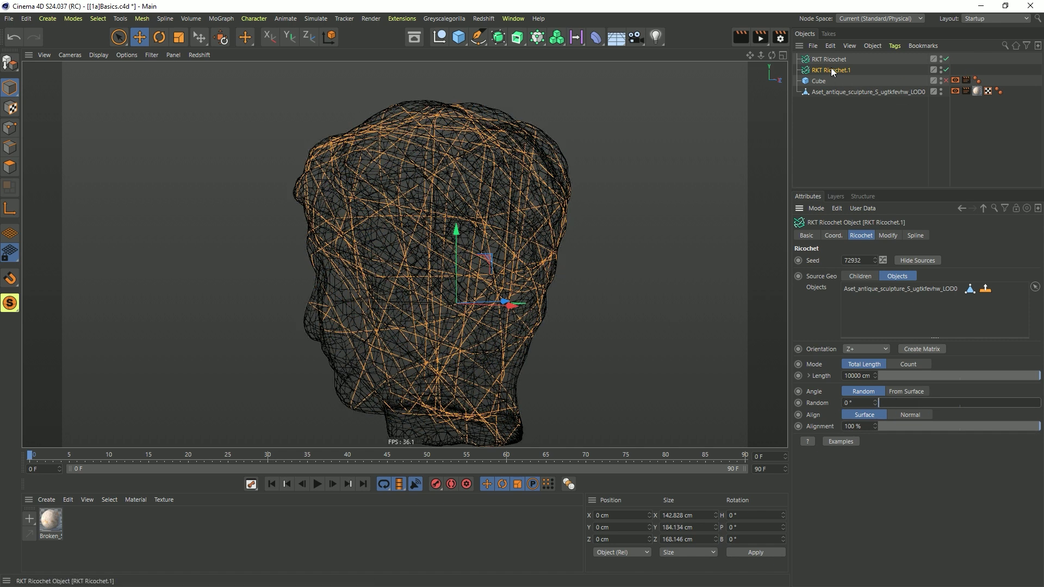
Turn on the display color of the duplicated ricochet object and make it fully saturated green
{"action": "left_click", "coordinate": [813, 235]}
{"action": "left_click", "coordinate": [934, 326]}
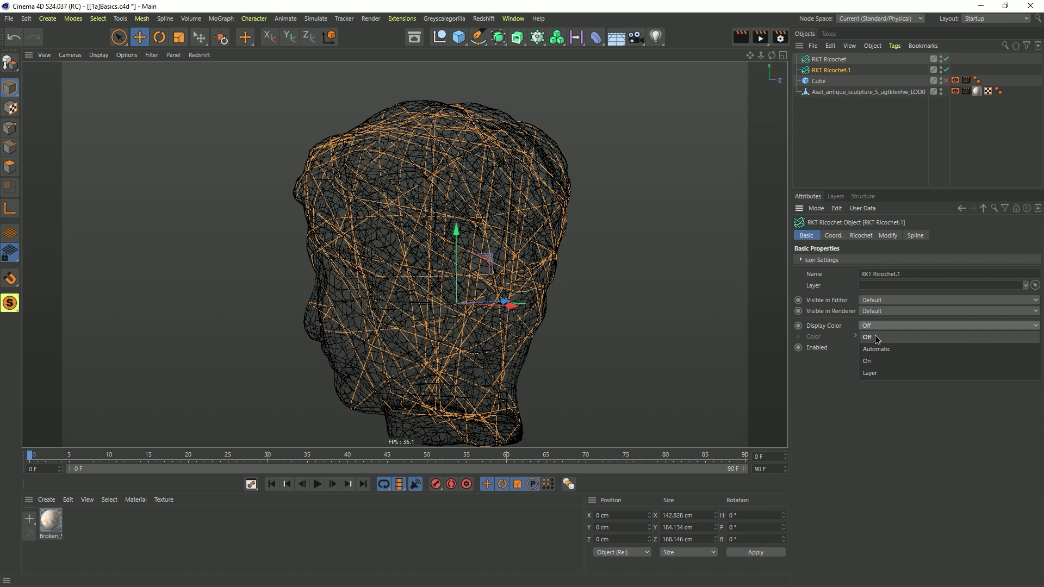
{"action": "left_click", "coordinate": [884, 361]}
{"action": "left_click", "coordinate": [879, 337]}
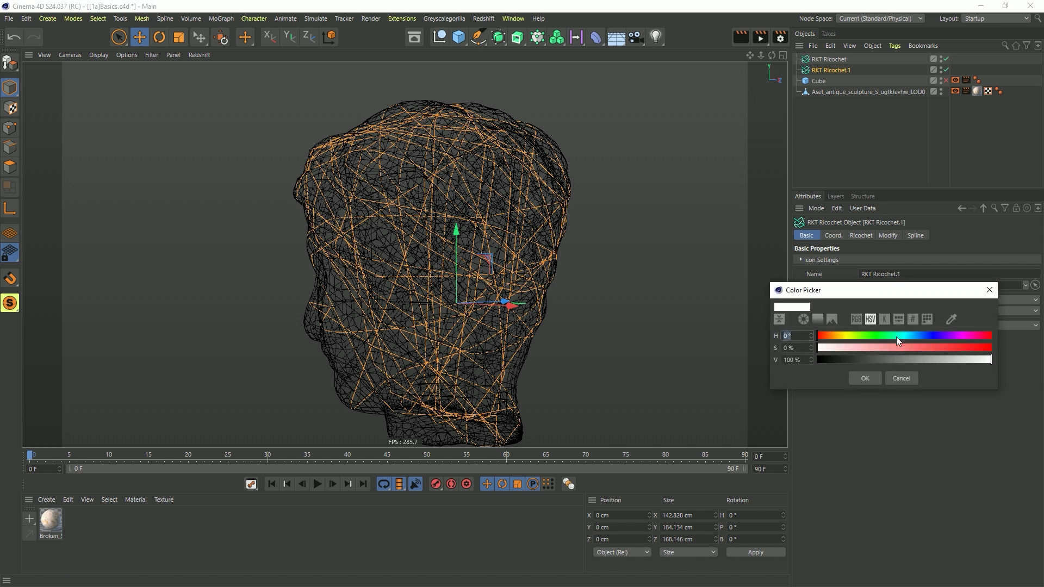
{"action": "left_click", "coordinate": [872, 337]}
{"action": "left_click_drag", "start_coordinate": [966, 349], "coordinate": [989, 349]}
{"action": "left_click", "coordinate": [875, 377]}
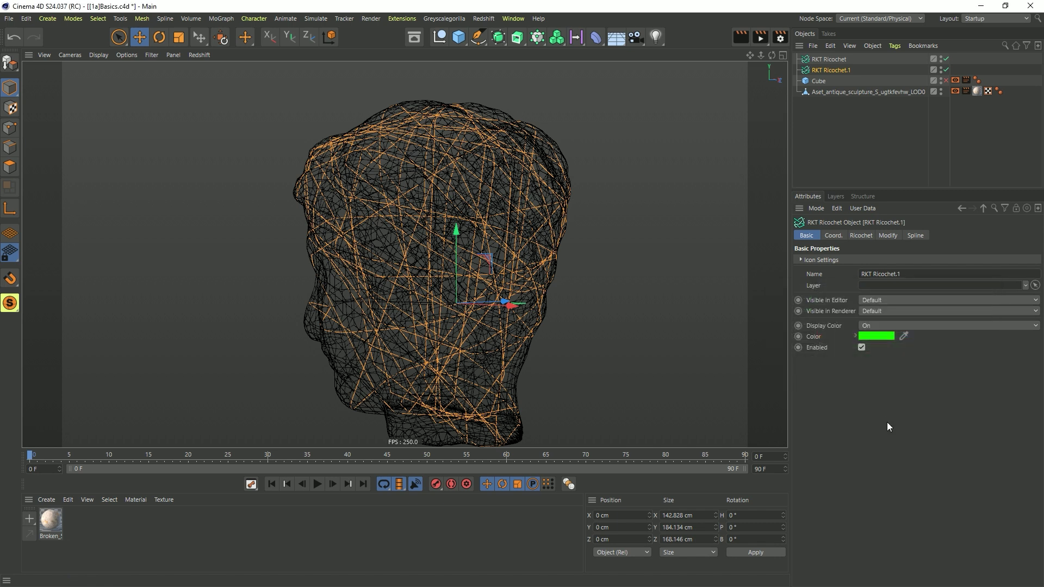
Select the original RKT Ricochet and compare its normal-aligned spline with the green surface-aligned one from several angles
{"action": "left_click", "coordinate": [861, 125]}
{"action": "left_click", "coordinate": [822, 60]}
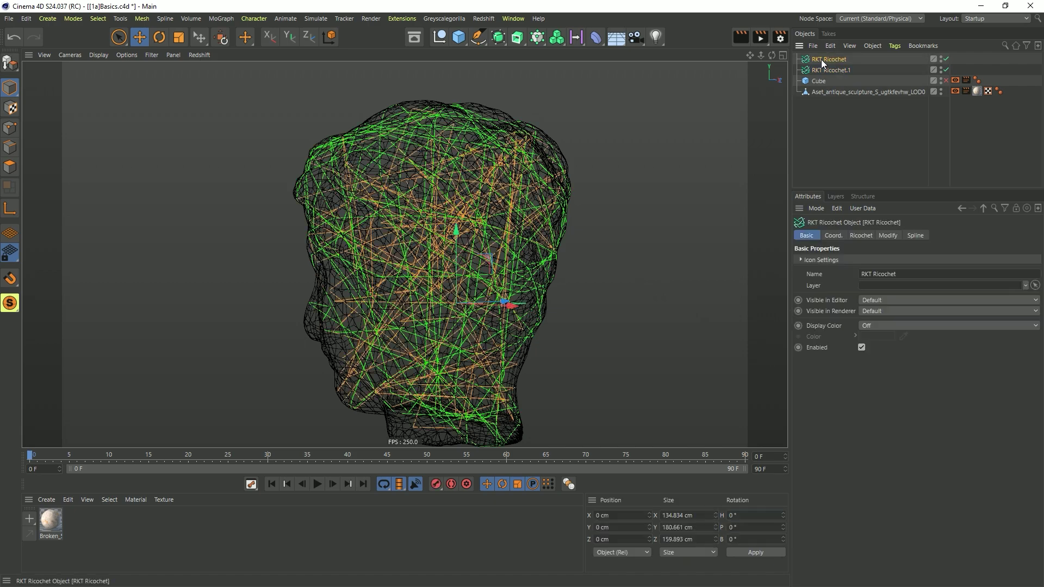
{"action": "left_click_drag", "start_coordinate": [464, 234], "coordinate": [541, 254], "text": "alt"}
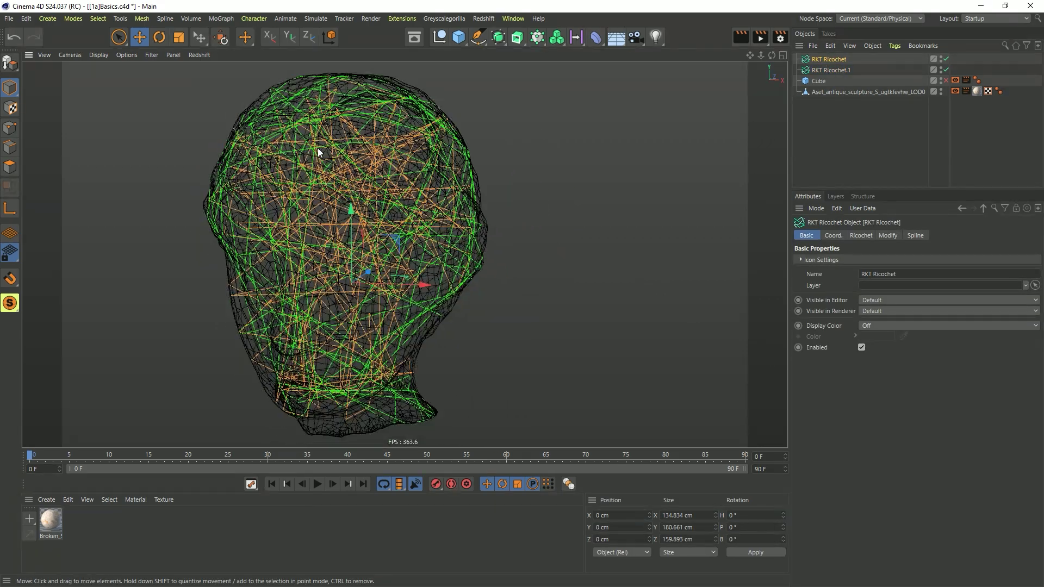
{"action": "left_click_drag", "start_coordinate": [404, 260], "coordinate": [576, 215], "text": "alt"}
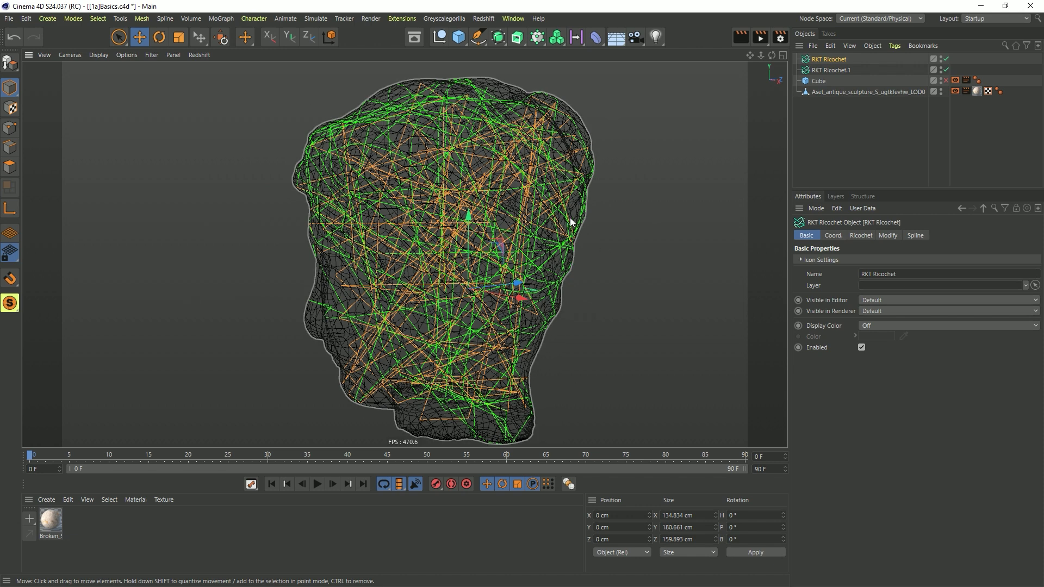
{"action": "left_click_drag", "start_coordinate": [475, 302], "coordinate": [485, 249], "text": "alt"}
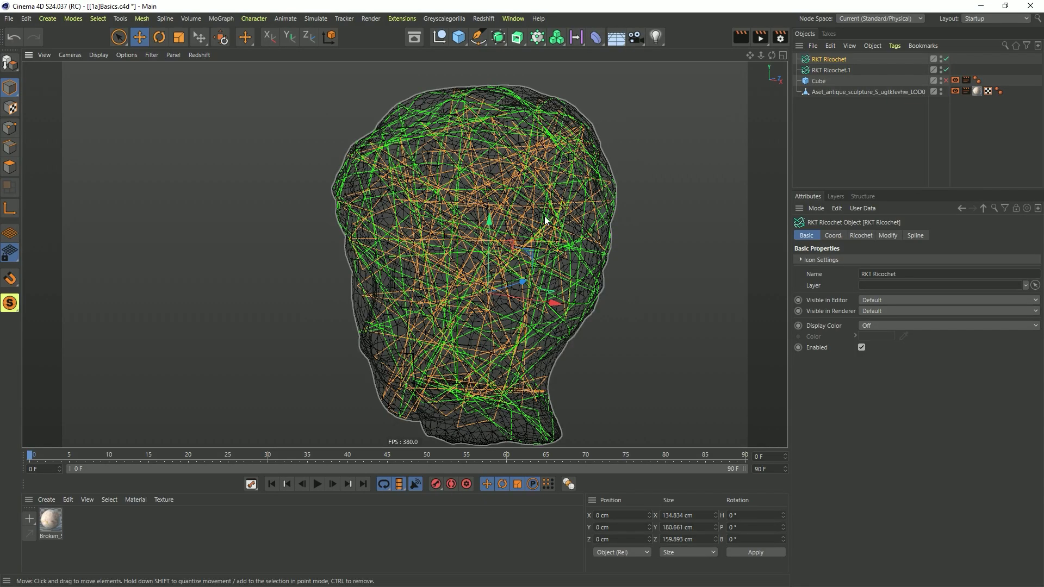
{"action": "left_click_drag", "start_coordinate": [543, 222], "coordinate": [653, 206], "text": "alt"}
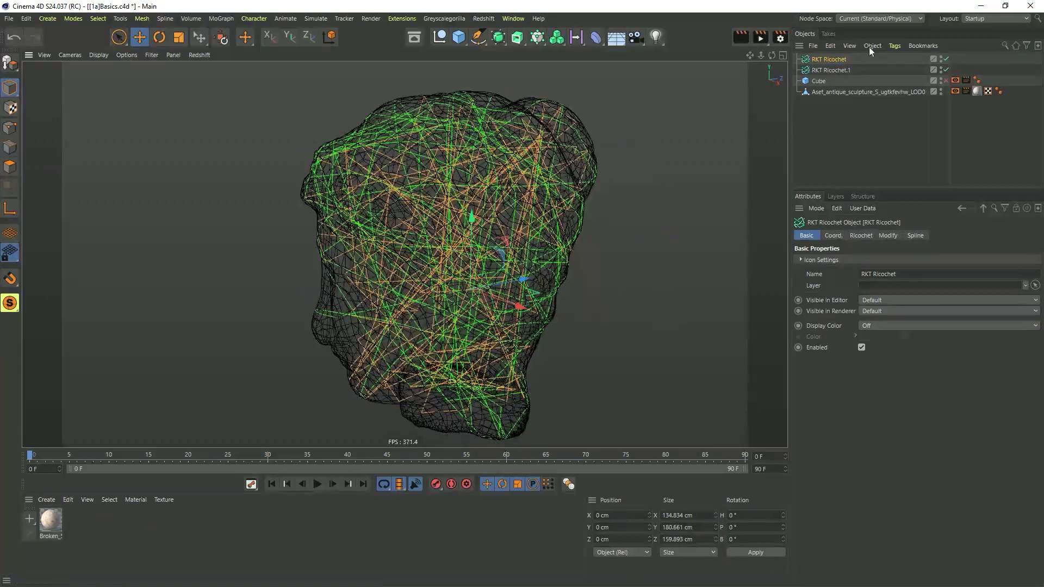
Delete the duplicated ricochet object and show the original RKT Ricochet's bounce settings
{"action": "left_click", "coordinate": [821, 70]}
{"action": "key", "text": "Delete"}
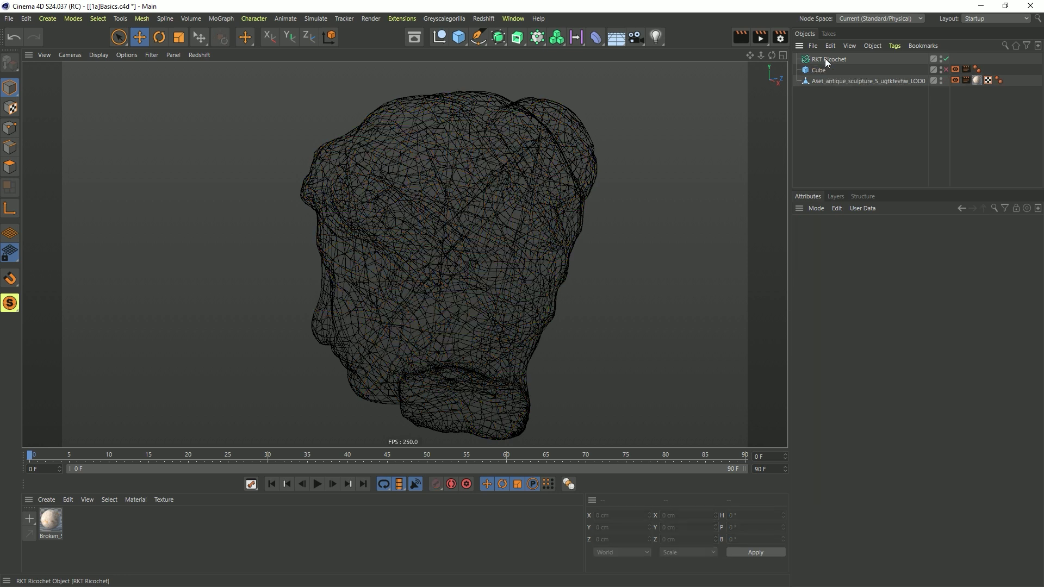
{"action": "left_click", "coordinate": [825, 59]}
{"action": "left_click", "coordinate": [861, 235]}
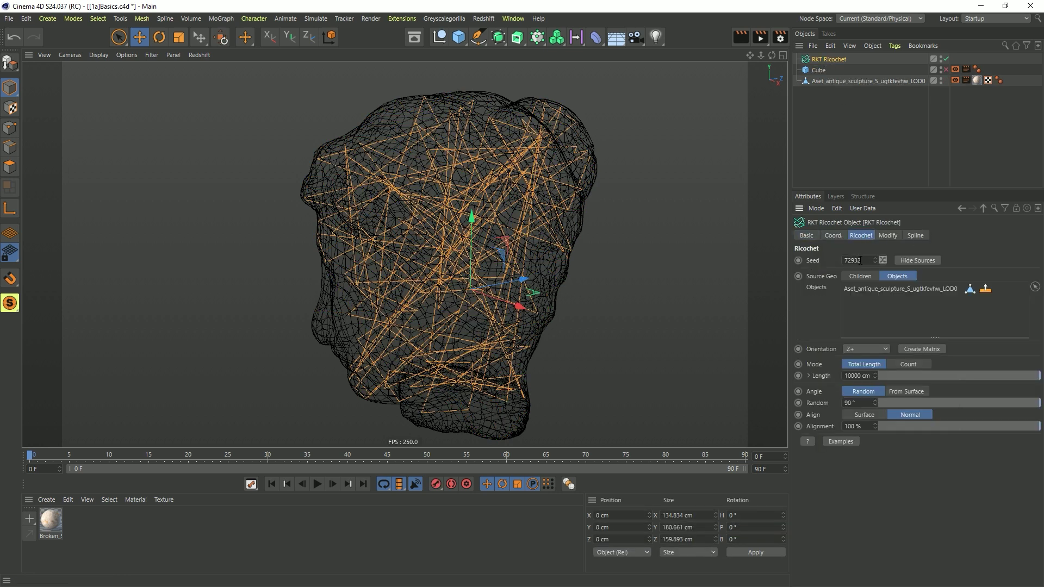